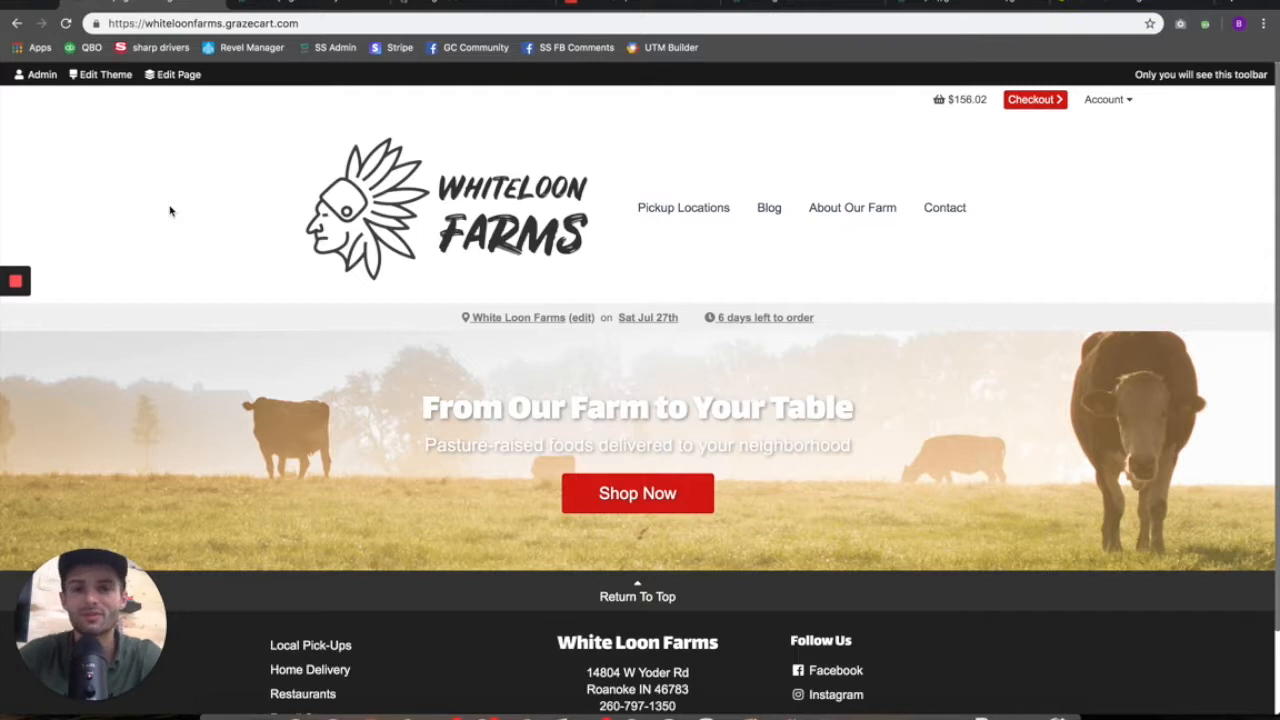
- View the default homepage of the mickeydees site for comparison and return to the White Loon Farms homepage
{"action": "left_click", "coordinate": [310, 6]}
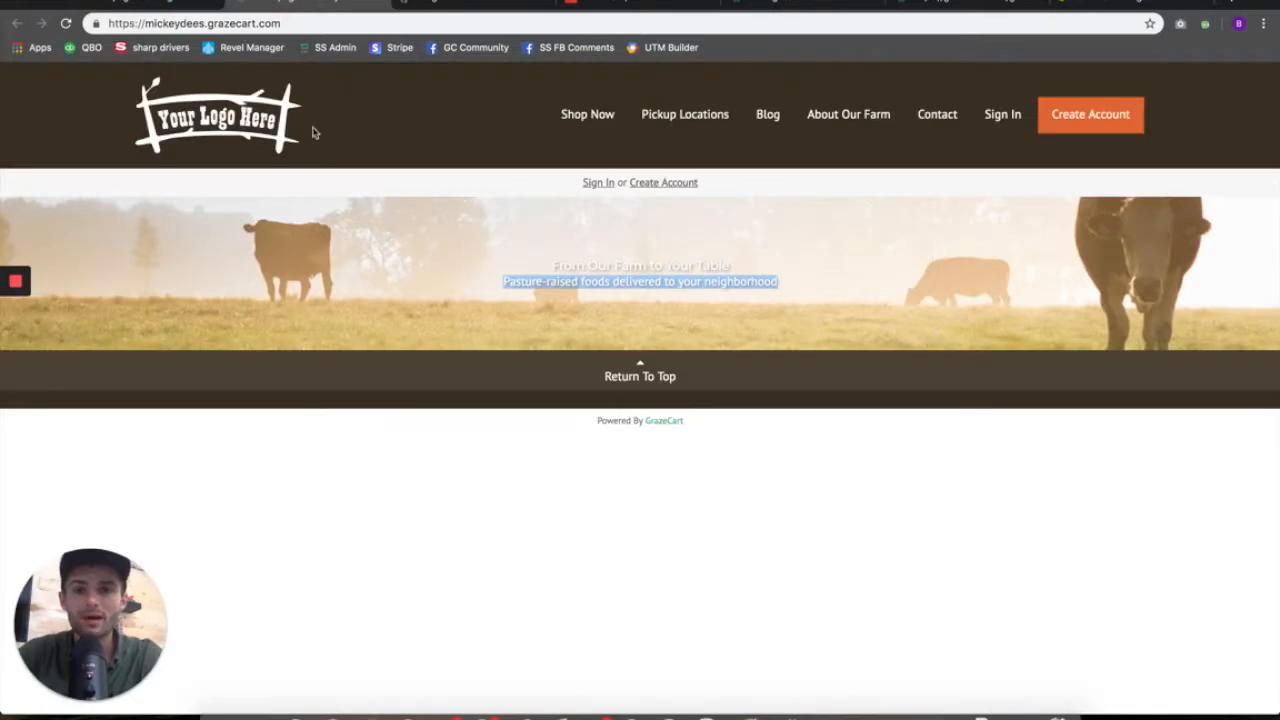
{"action": "left_click", "coordinate": [875, 303]}
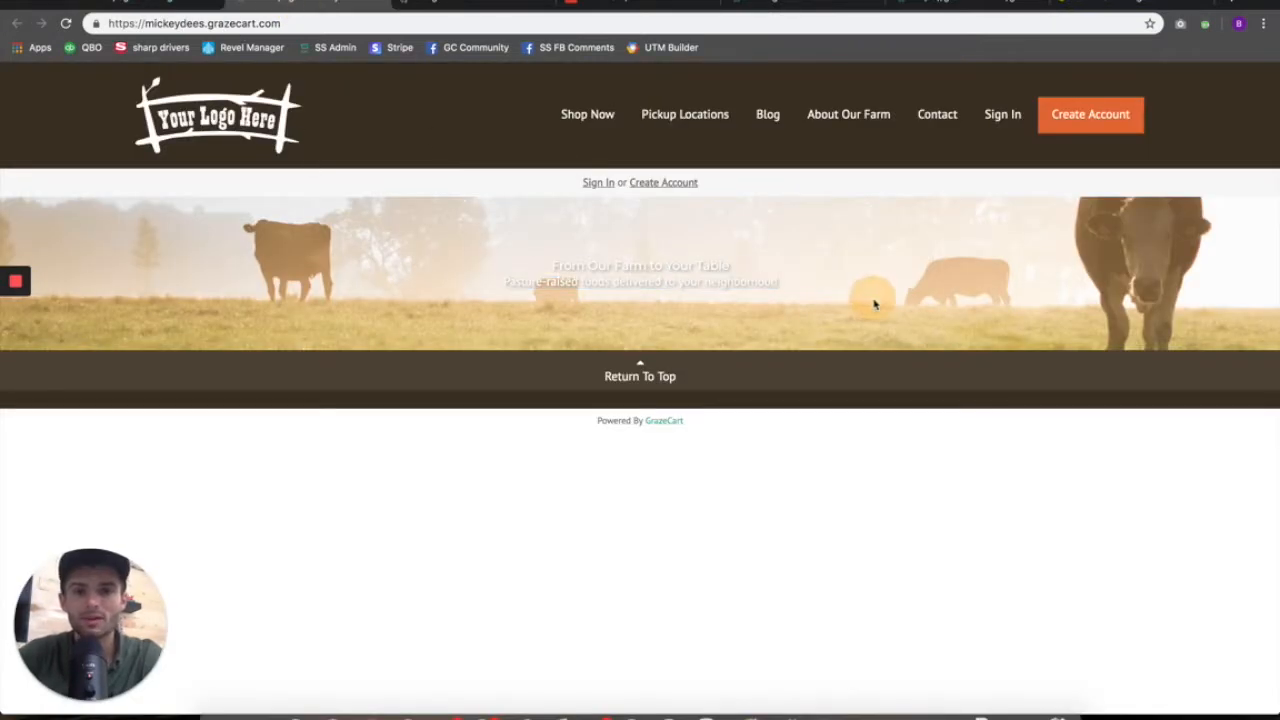
{"action": "left_click", "coordinate": [162, 6]}
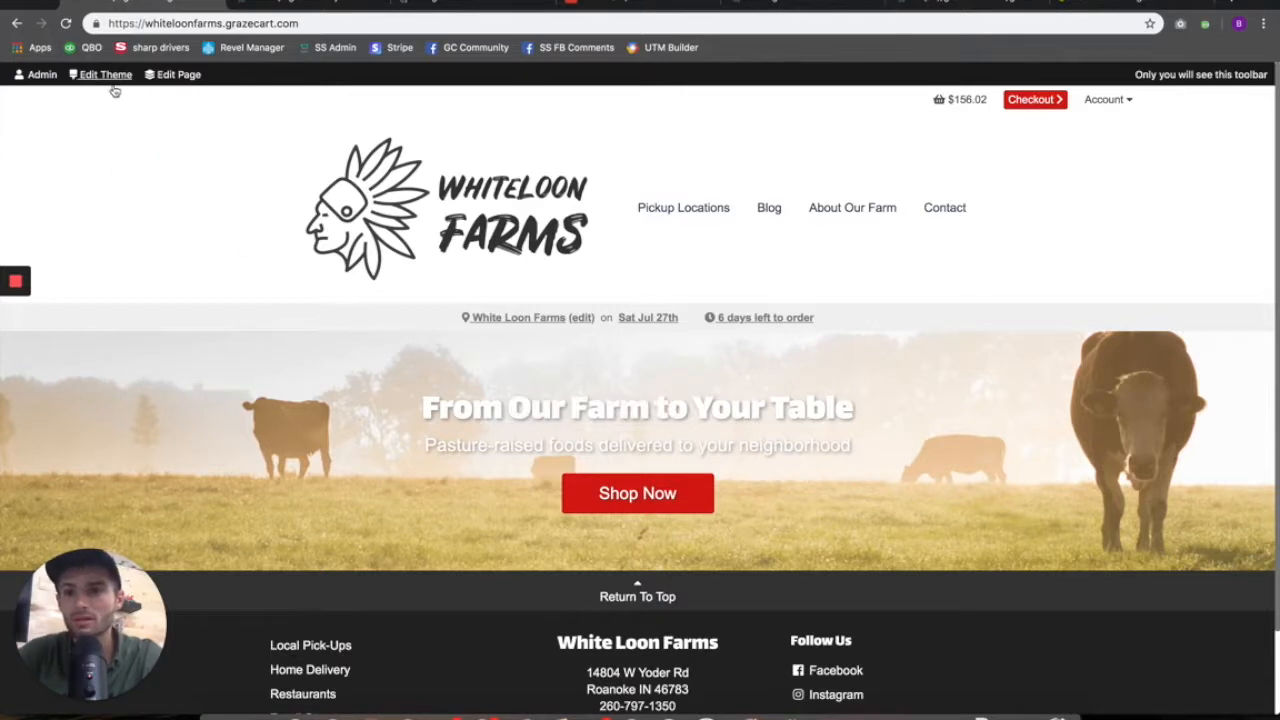
{"action": "mouse_move", "coordinate": [14, 335]}
{"action": "left_click", "coordinate": [15, 377]}
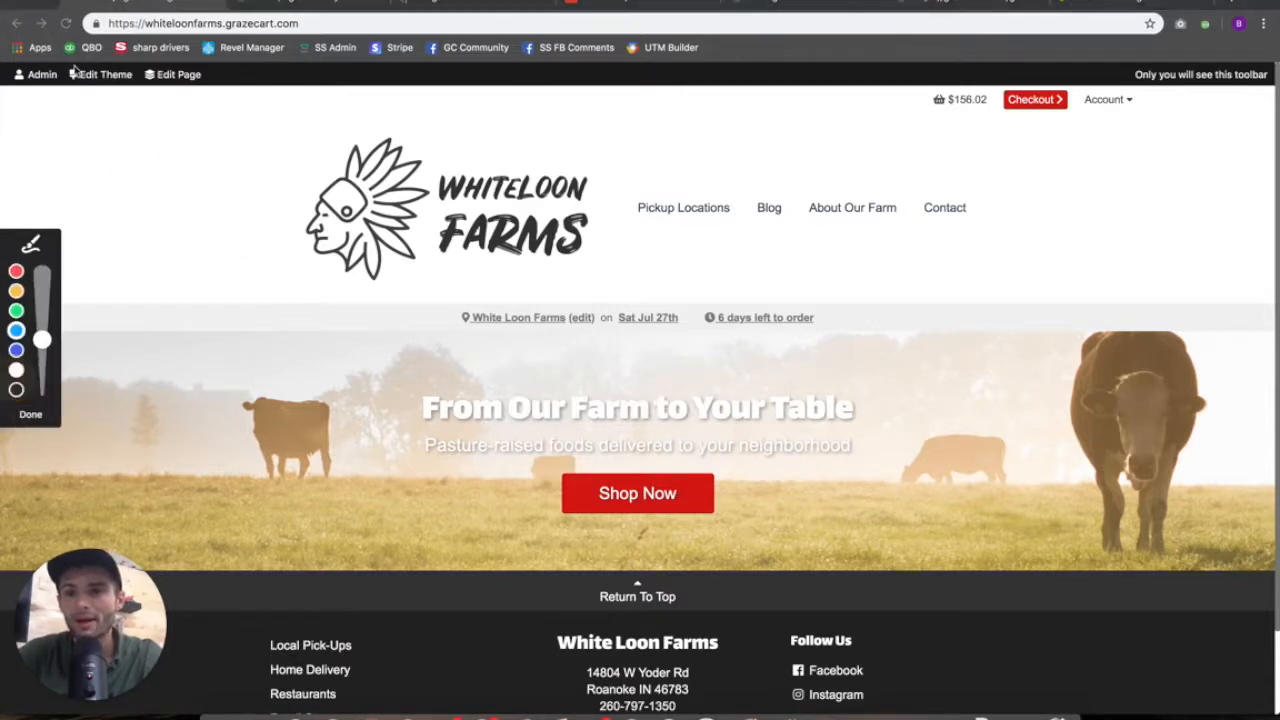
{"action": "mouse_move", "coordinate": [84, 88]}
{"action": "left_mouse_down"}
{"action": "mouse_move", "coordinate": [60, 62]}
{"action": "mouse_move", "coordinate": [92, 92]}
{"action": "left_mouse_up"}
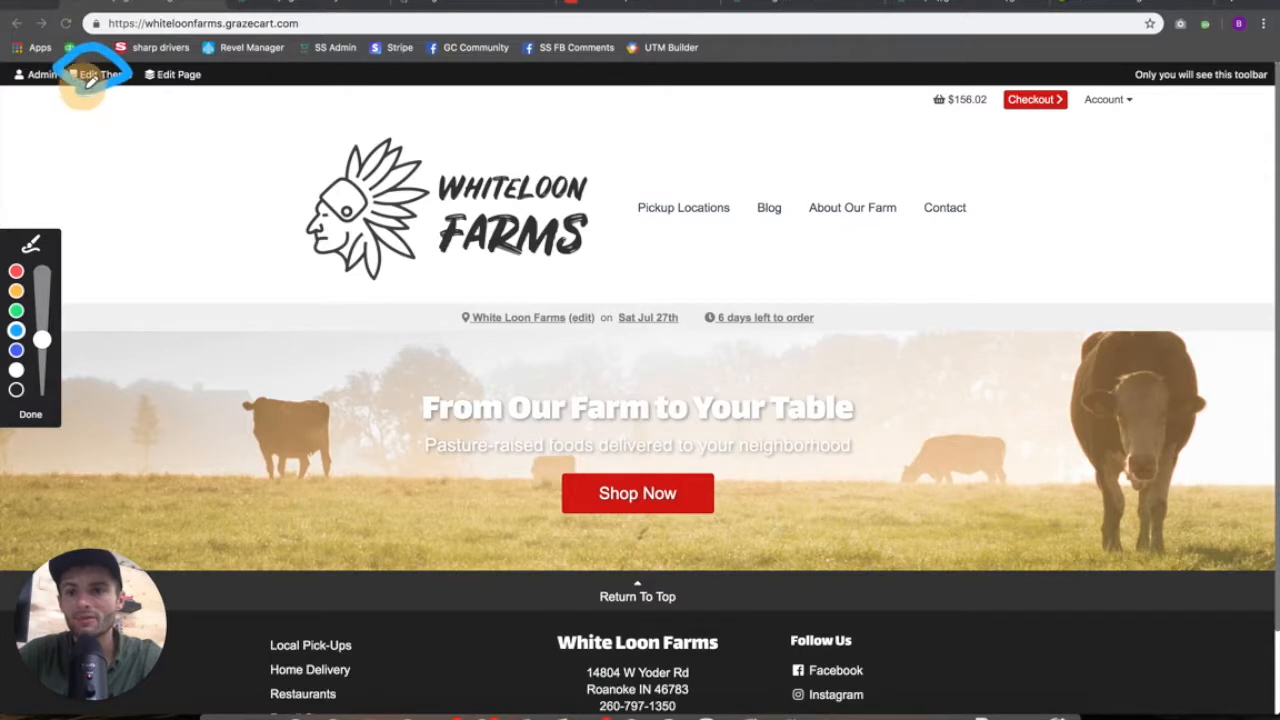
{"action": "left_click", "coordinate": [34, 416]}
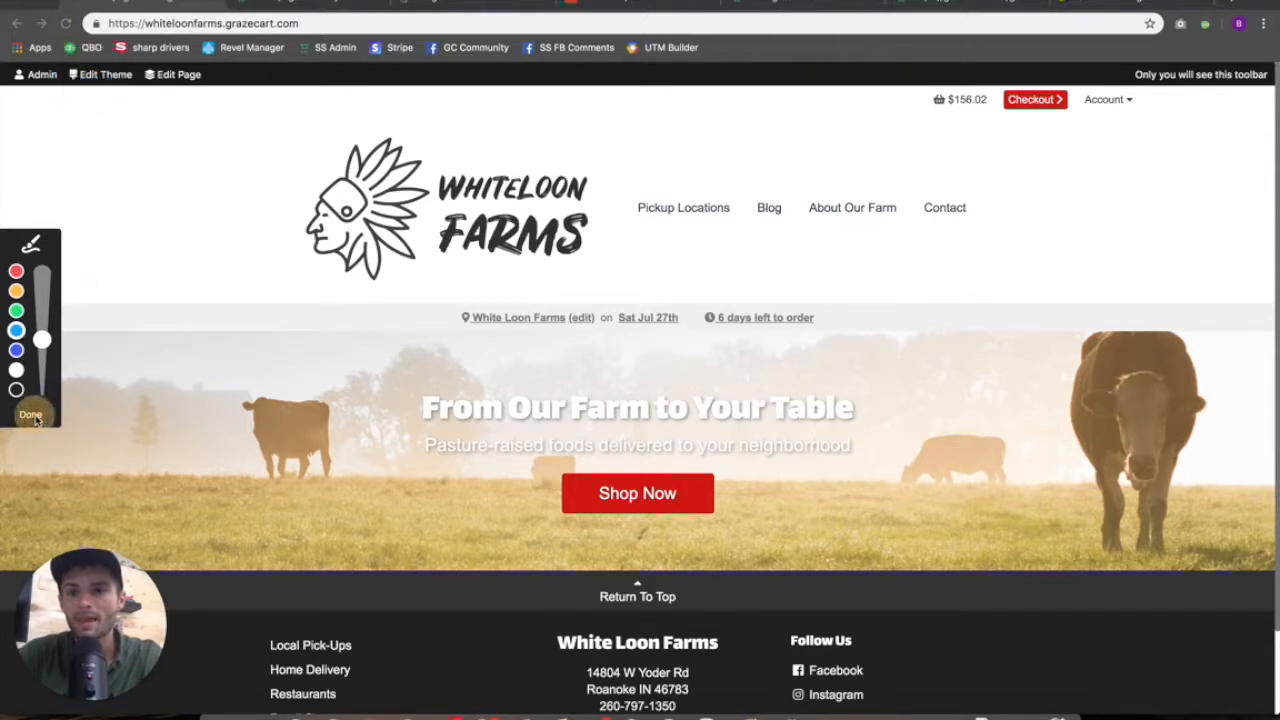
- Open the White Loon Farms homepage in the page editor and look over the available widgets
{"action": "left_click", "coordinate": [163, 77]}
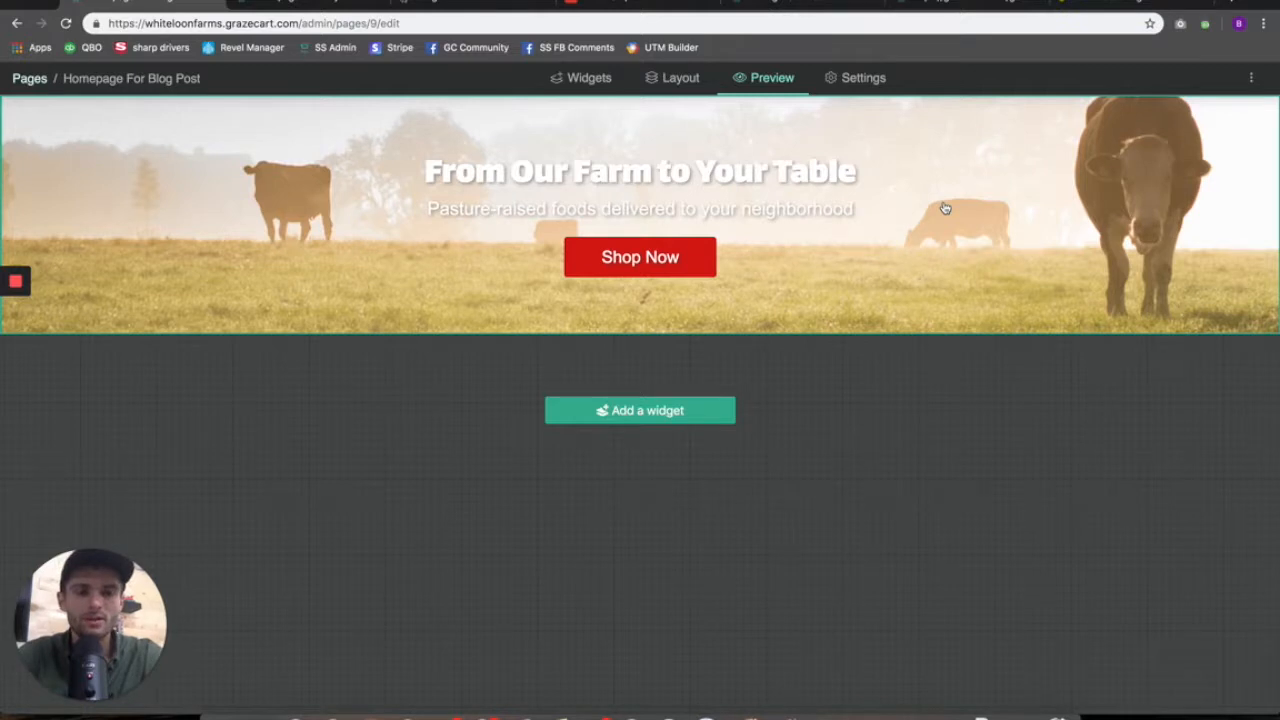
{"action": "left_click", "coordinate": [595, 88]}
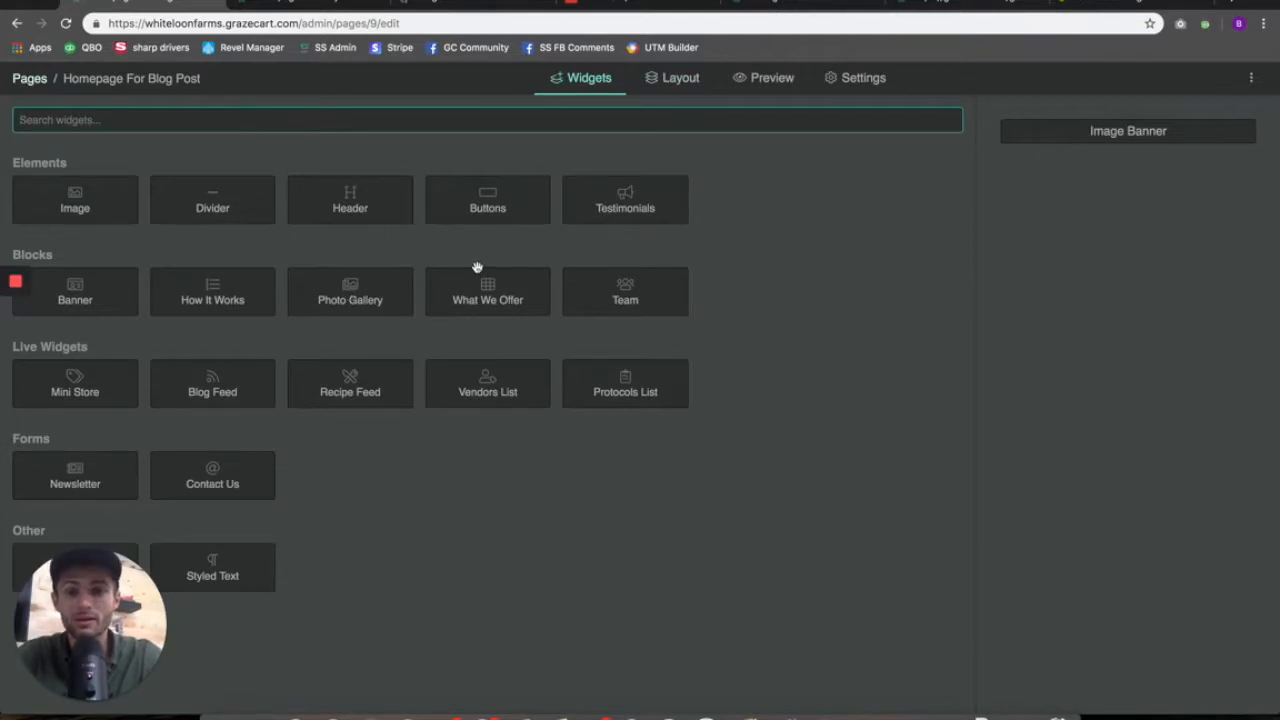
- Replace the image banner's heading text with "Ethical Meats, Delivered."
{"action": "left_click", "coordinate": [684, 80]}
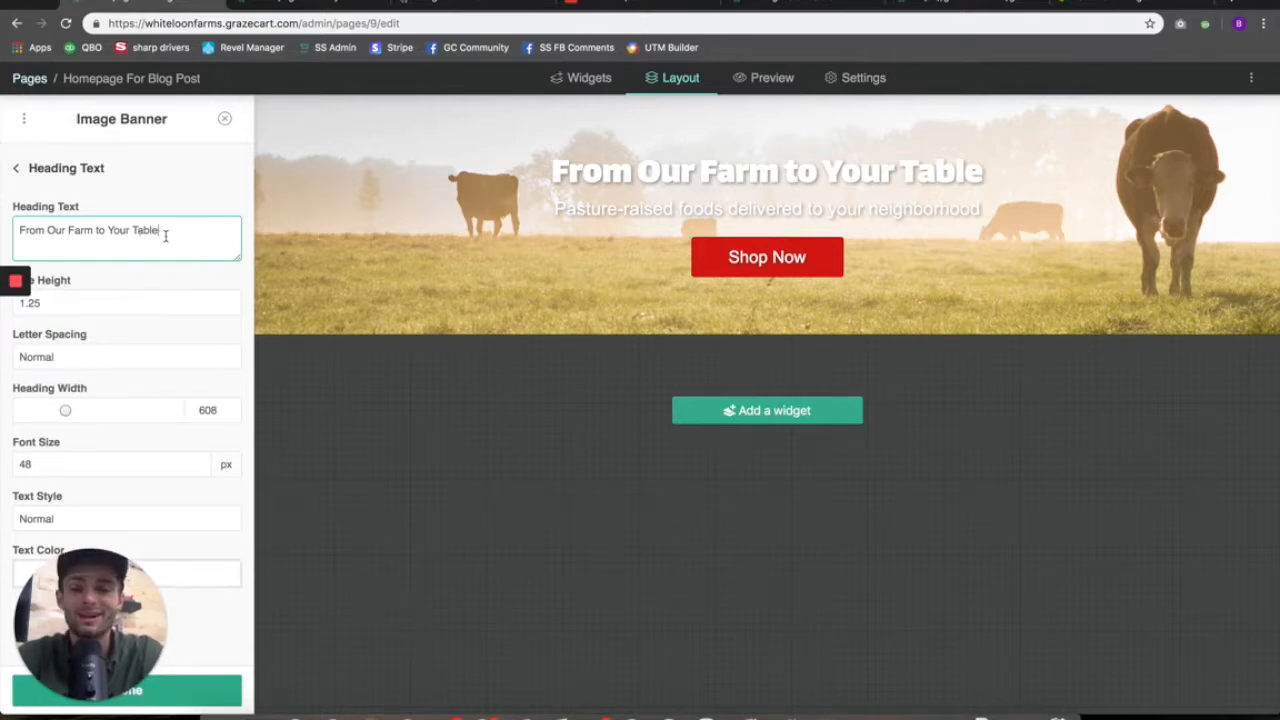
{"action": "triple_click", "coordinate": [167, 236]}
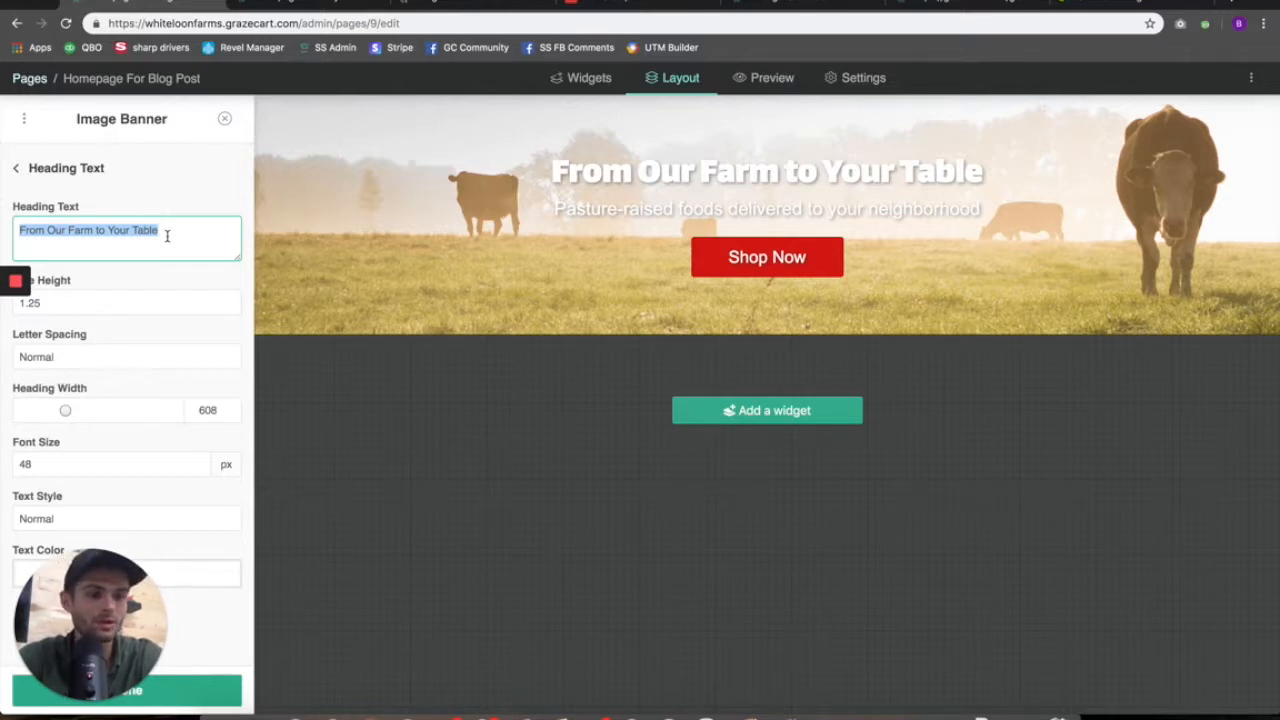
{"action": "type", "text": "Ethi"}
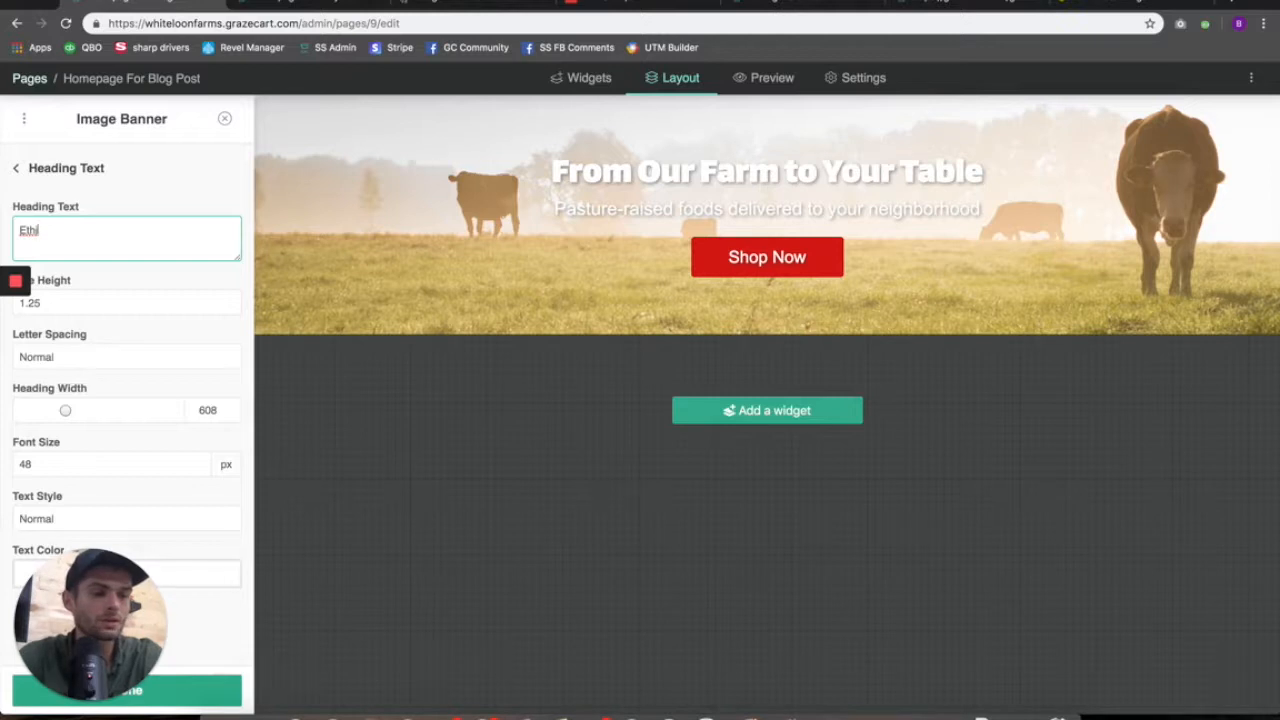
{"action": "type", "text": "cal "}
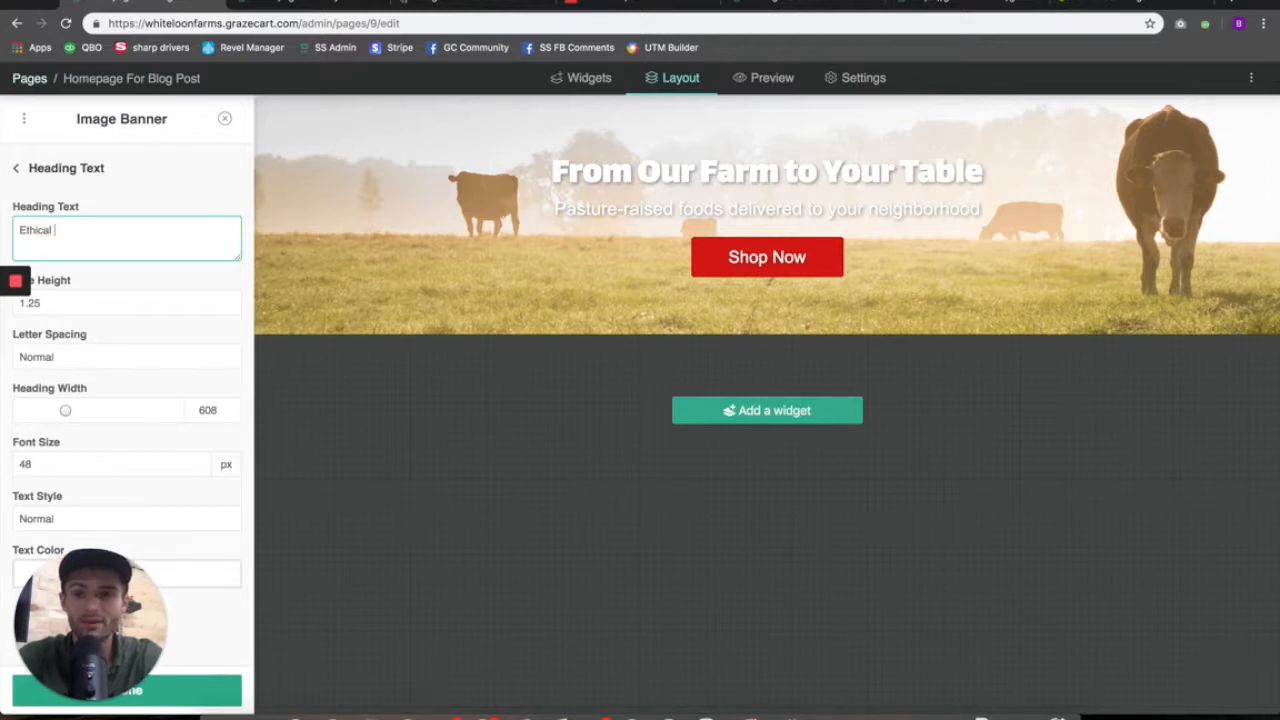
{"action": "type", "text": "Meats, De"}
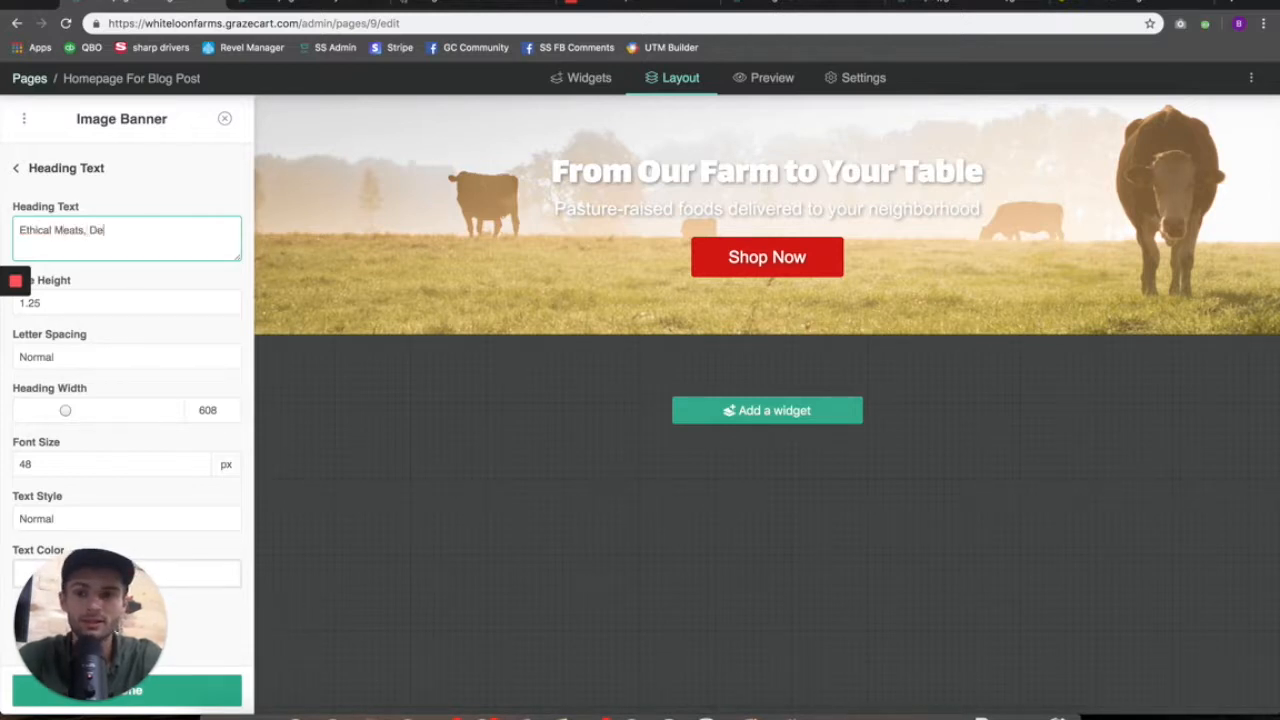
{"action": "type", "text": "livered."}
{"action": "key", "text": "Tab"}
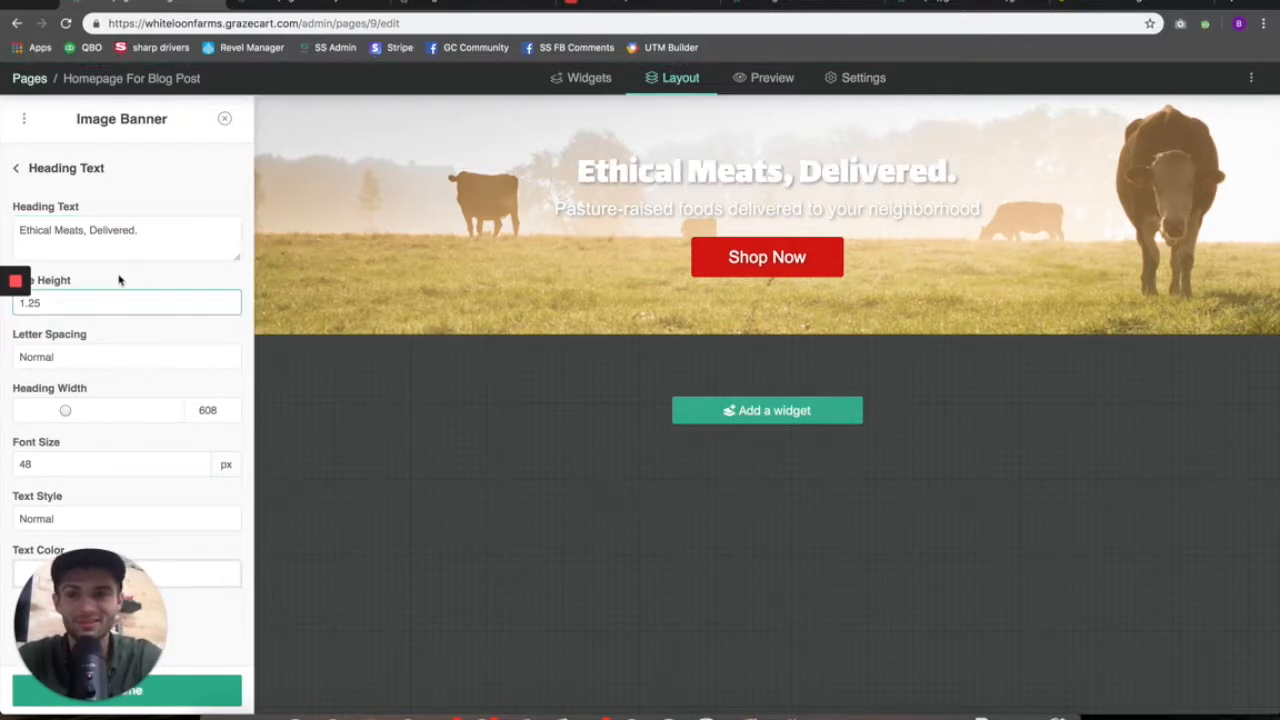
- Replace the image banner's subheading with "A family farm dedicated to bringing peace of mind back to your table."
{"action": "left_click", "coordinate": [692, 211]}
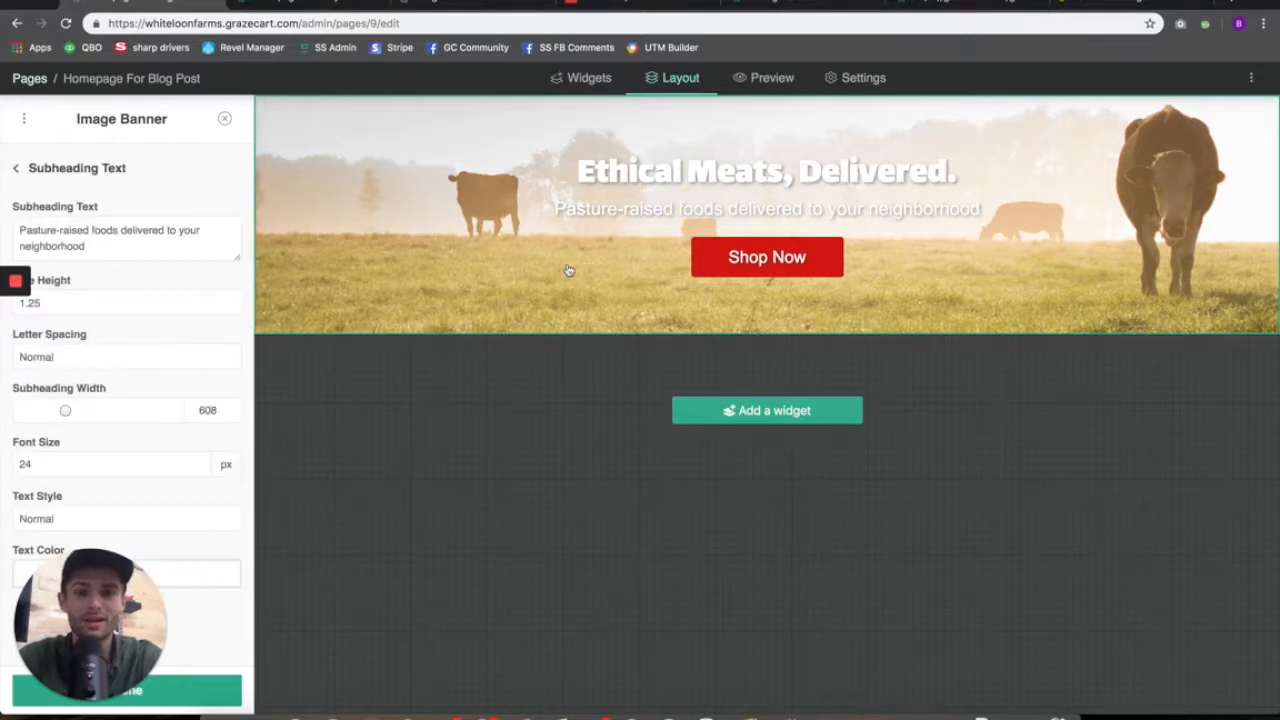
{"action": "left_click", "coordinate": [150, 232]}
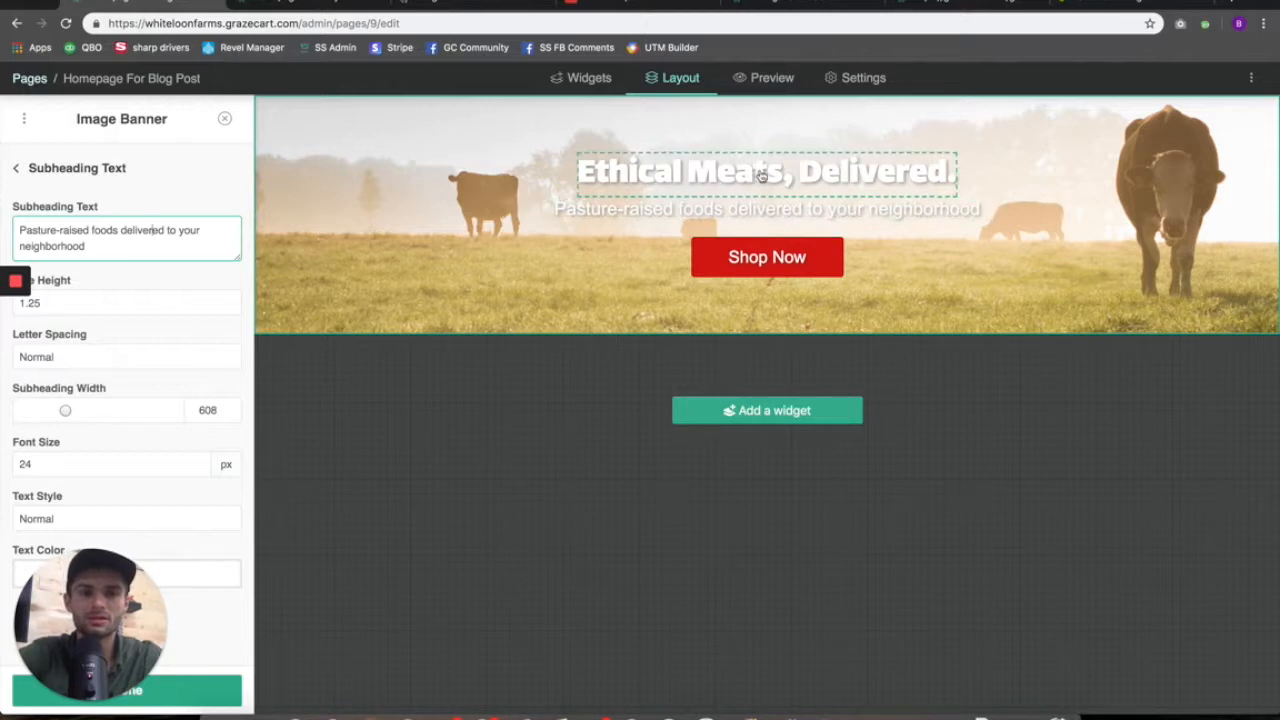
{"action": "left_click", "coordinate": [760, 211]}
{"action": "left_click", "coordinate": [106, 251]}
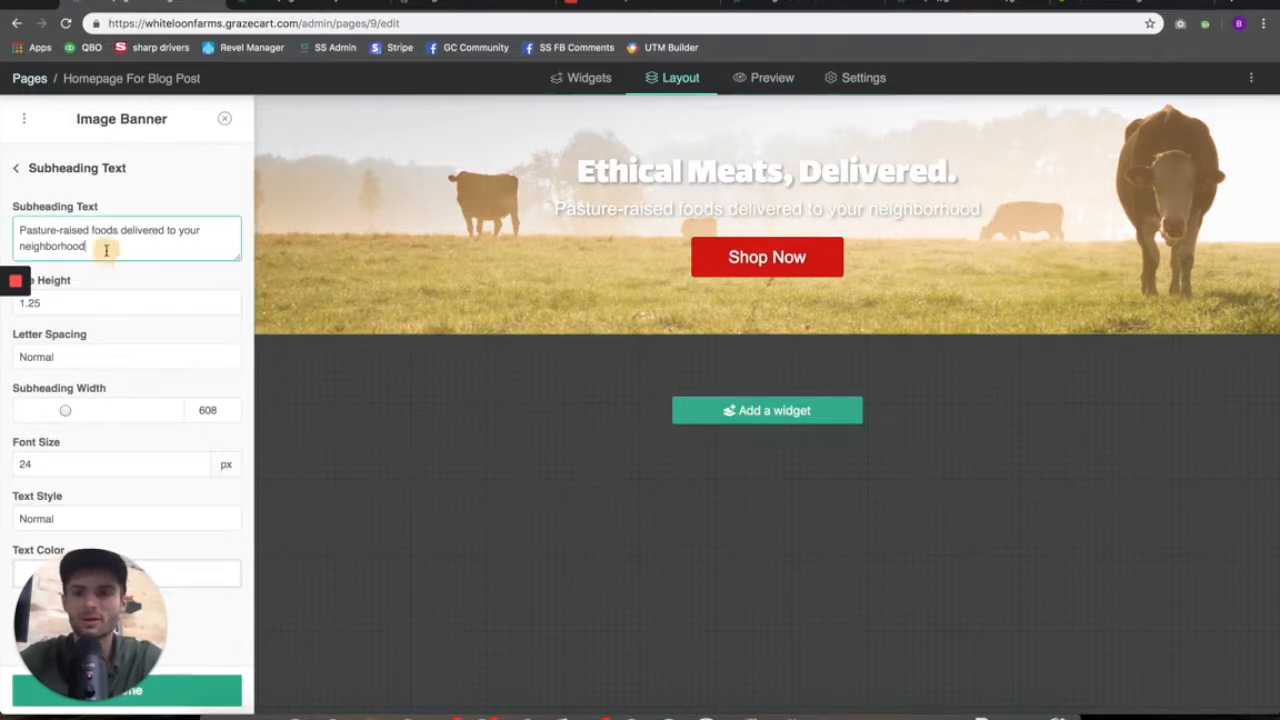
{"action": "key", "text": "super+a"}
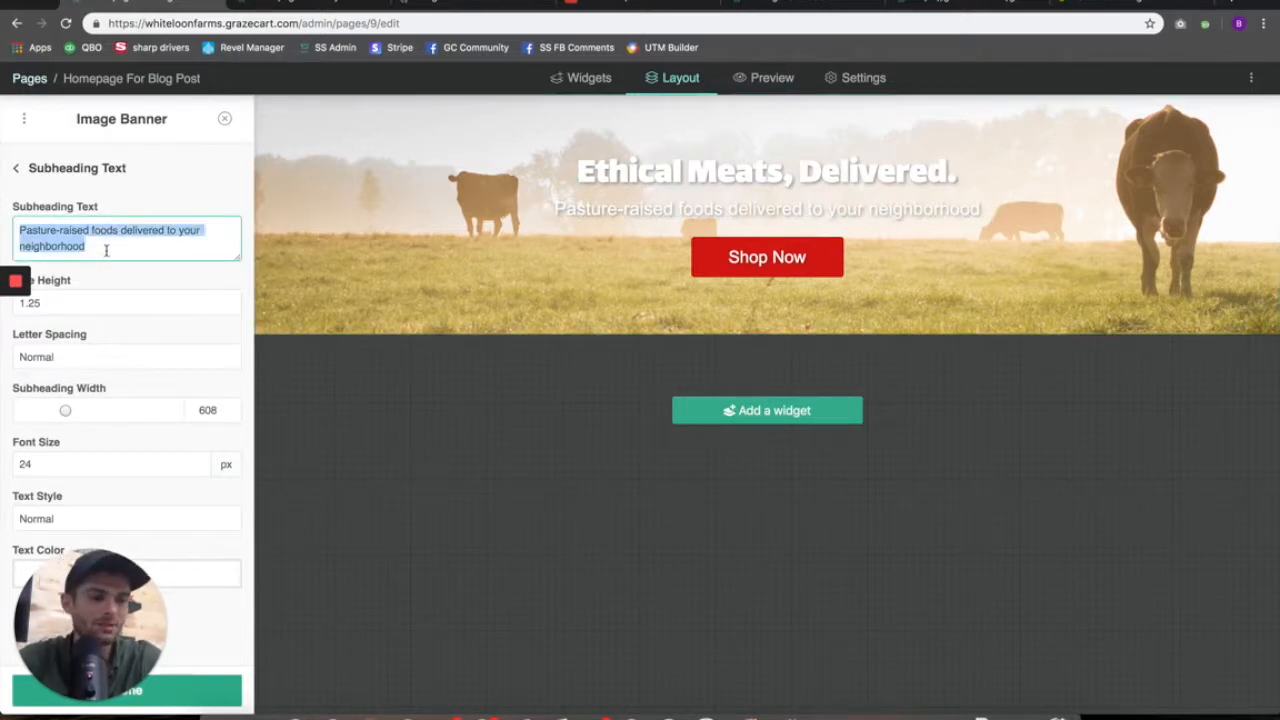
{"action": "type", "text": "A family"}
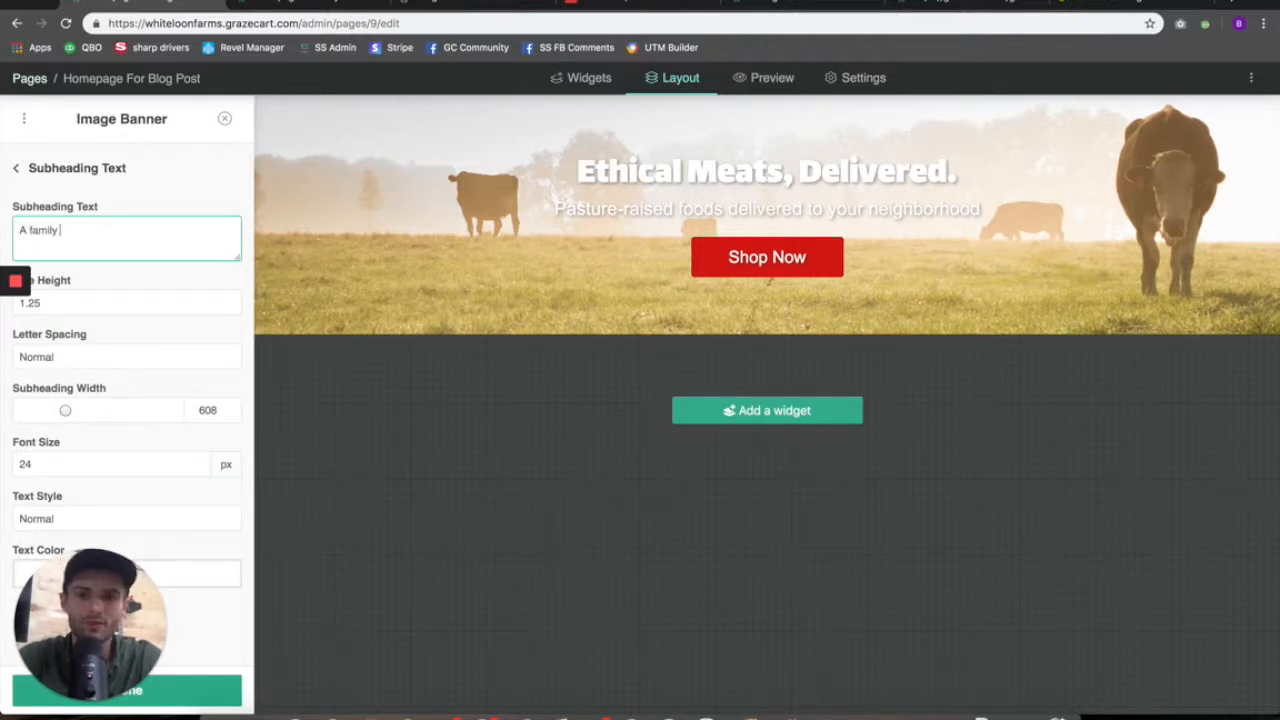
{"action": "type", "text": " farm dedicatred to bringing peace of mind back to your table."}
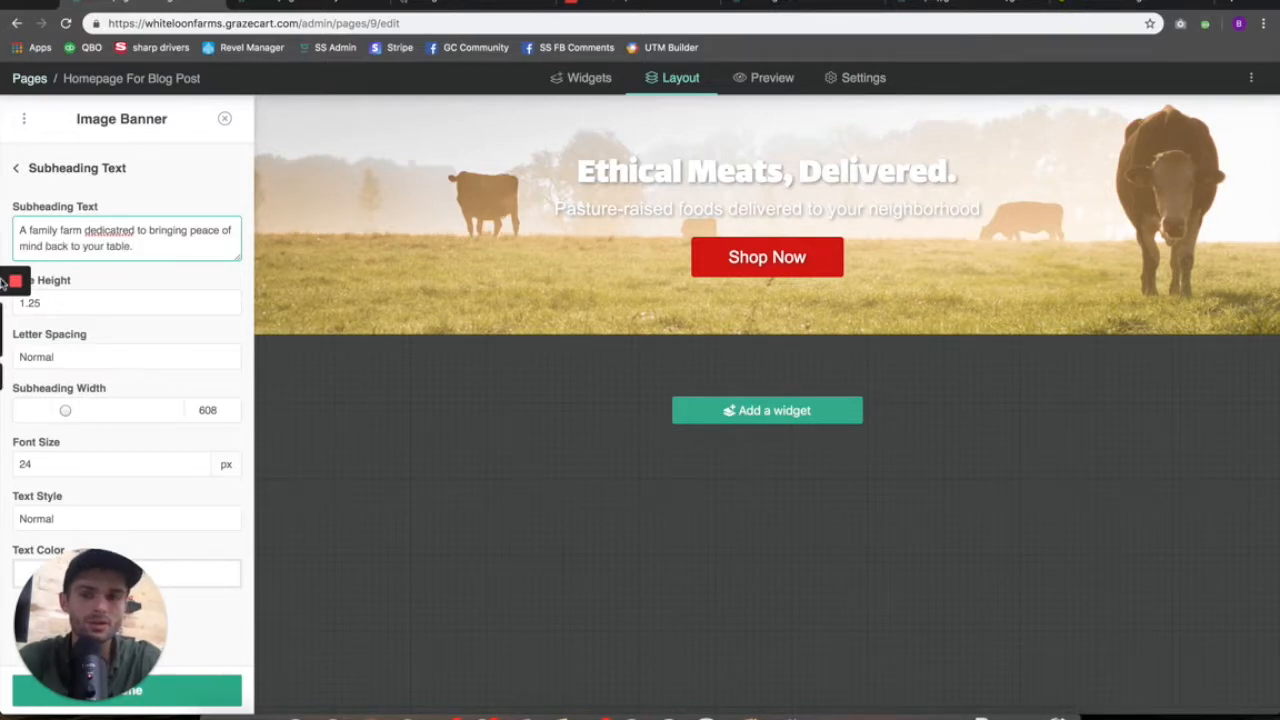
{"action": "double_click", "coordinate": [113, 230]}
{"action": "type", "text": "dedicated"}
{"action": "left_click", "coordinate": [146, 276]}
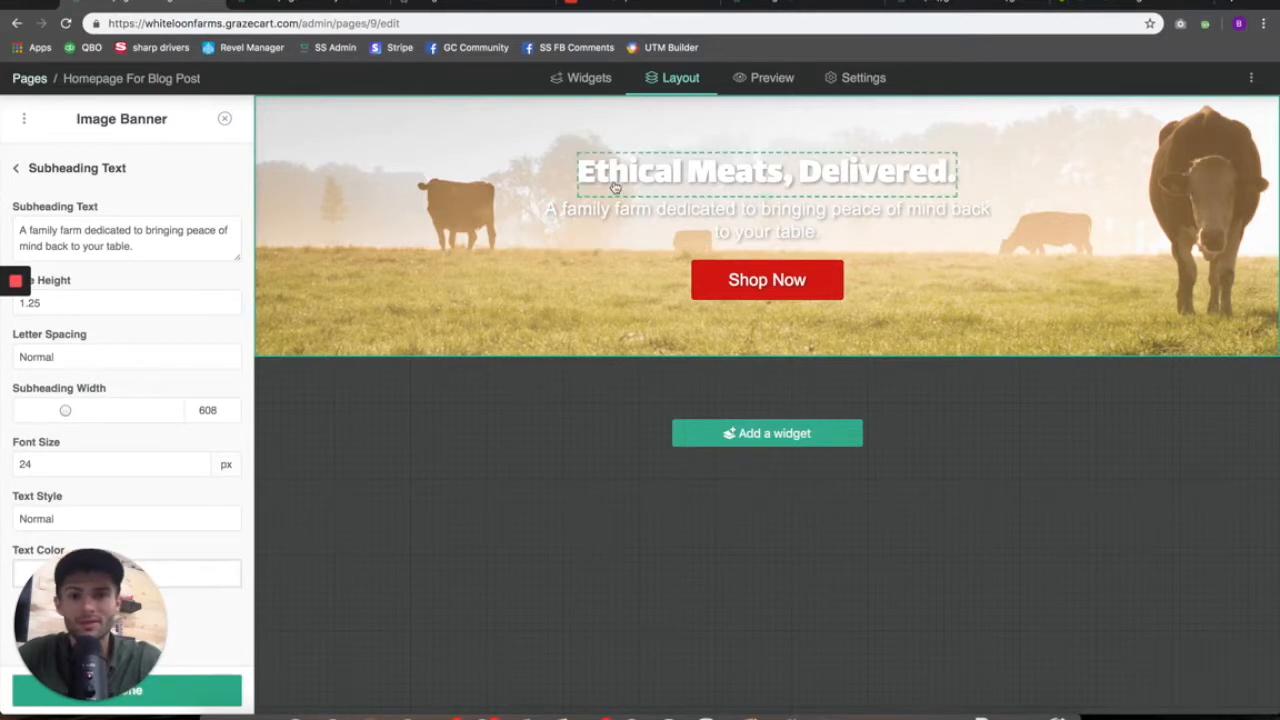
{"action": "scroll", "coordinate": [78, 303], "scroll_direction": "down", "scroll_amount": 1}
{"action": "scroll", "coordinate": [64, 400], "scroll_direction": "up", "scroll_amount": 1}
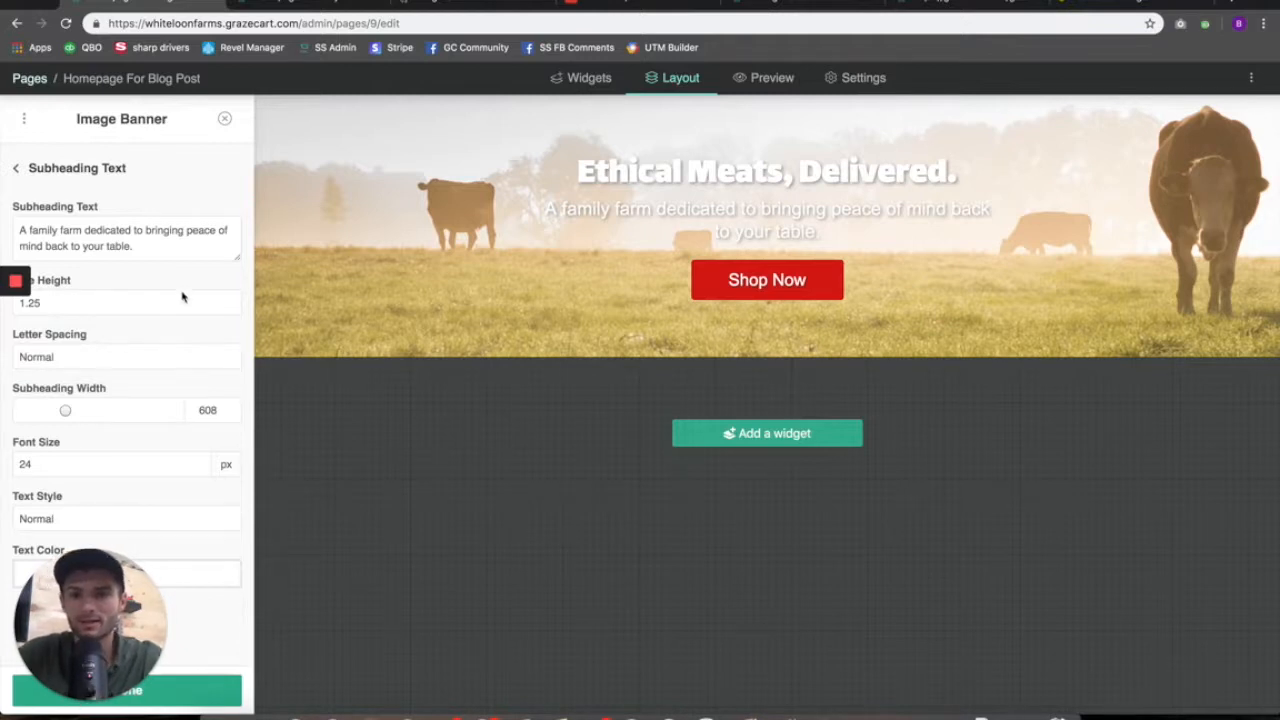
- Check the call-to-action settings of the banner's Shop Now button and finish editing the banner
{"action": "left_click", "coordinate": [803, 284]}
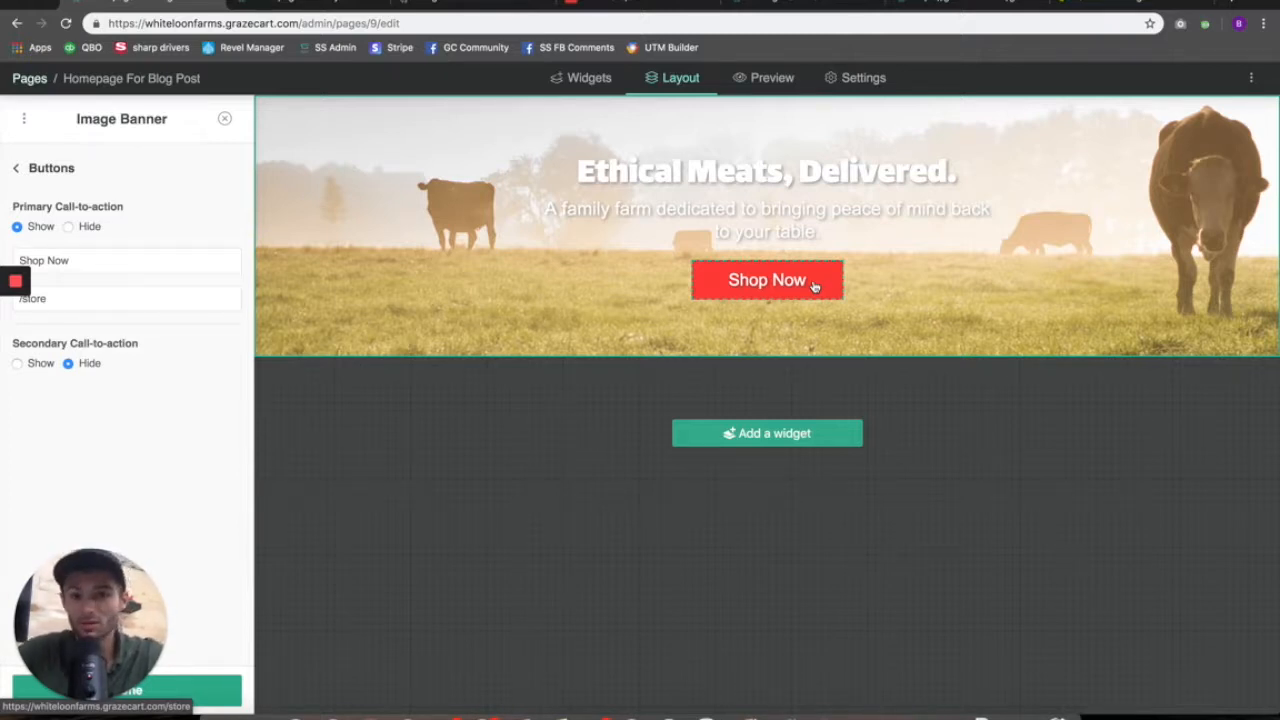
{"action": "left_click", "coordinate": [222, 691]}
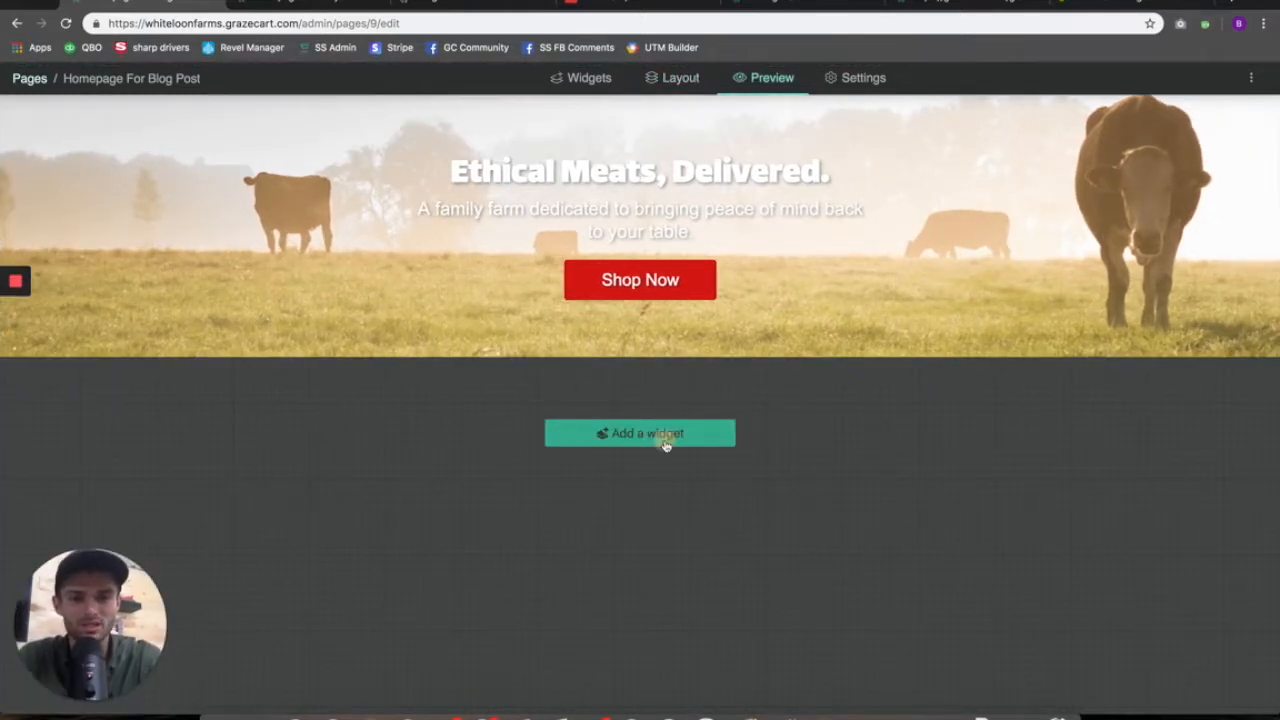
- Add a Header widget below the banner and fill its heading from the notes with "Honestly raised meat shouldn't be so hard to find."
{"action": "left_click", "coordinate": [666, 440]}
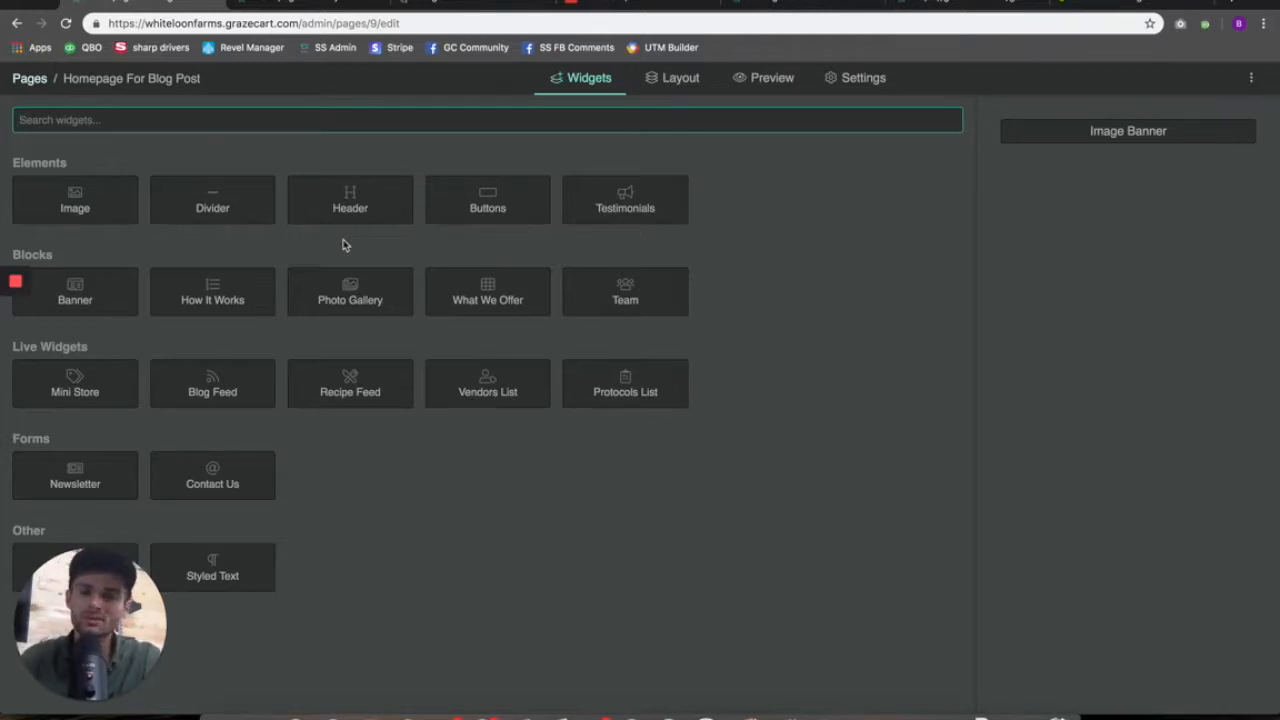
{"action": "left_click", "coordinate": [355, 208]}
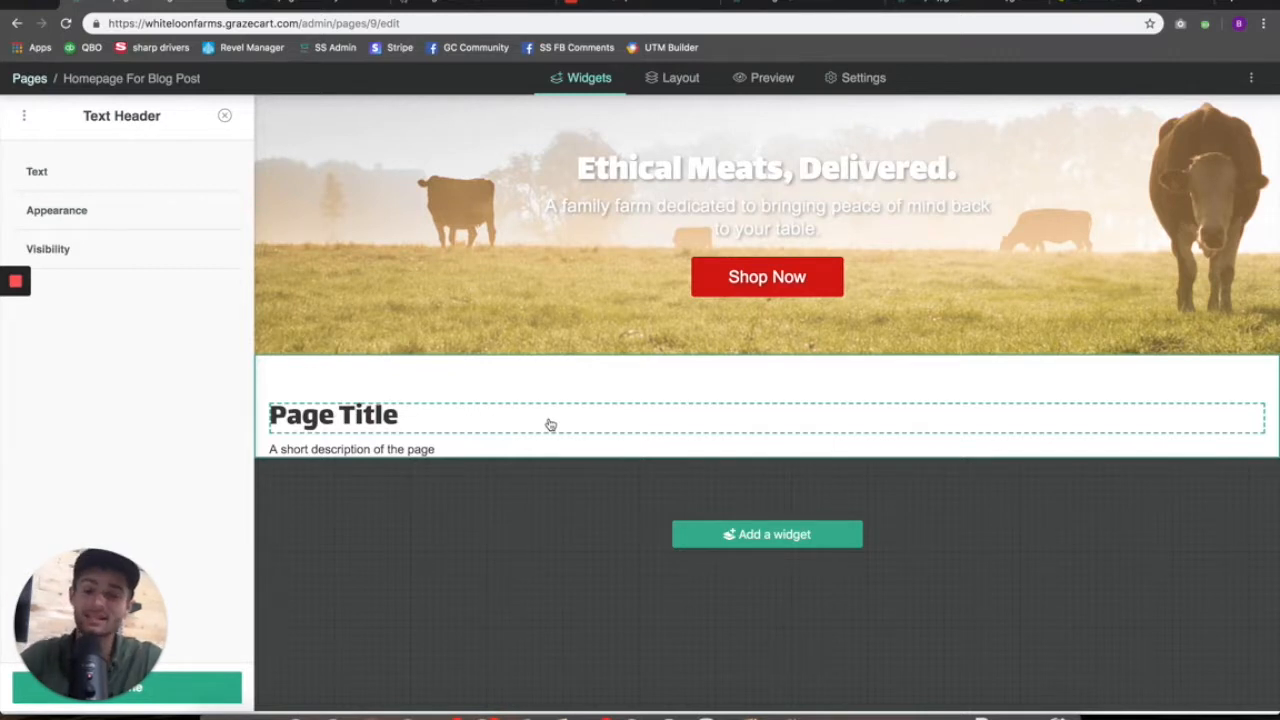
{"action": "left_click_drag", "start_coordinate": [771, 176], "coordinate": [551, 176]}
{"action": "key", "text": "super+c"}
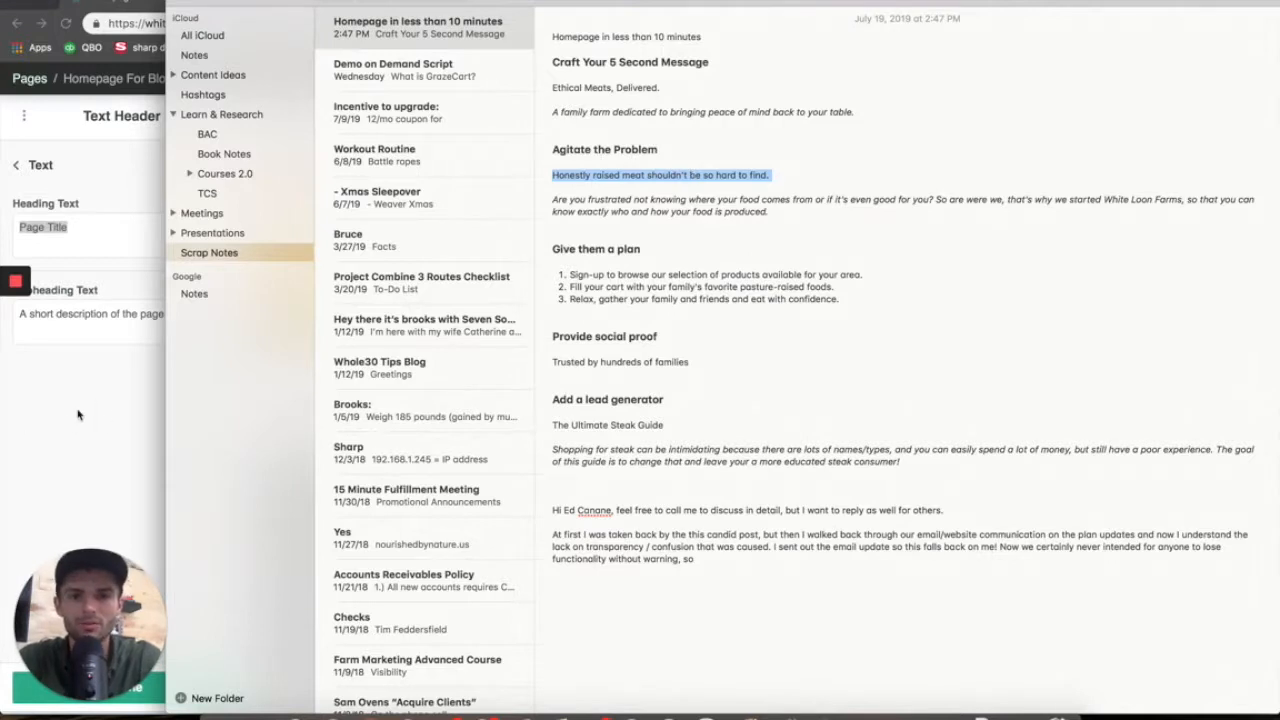
{"action": "key", "text": "super+Tab"}
{"action": "key", "text": "super+v"}
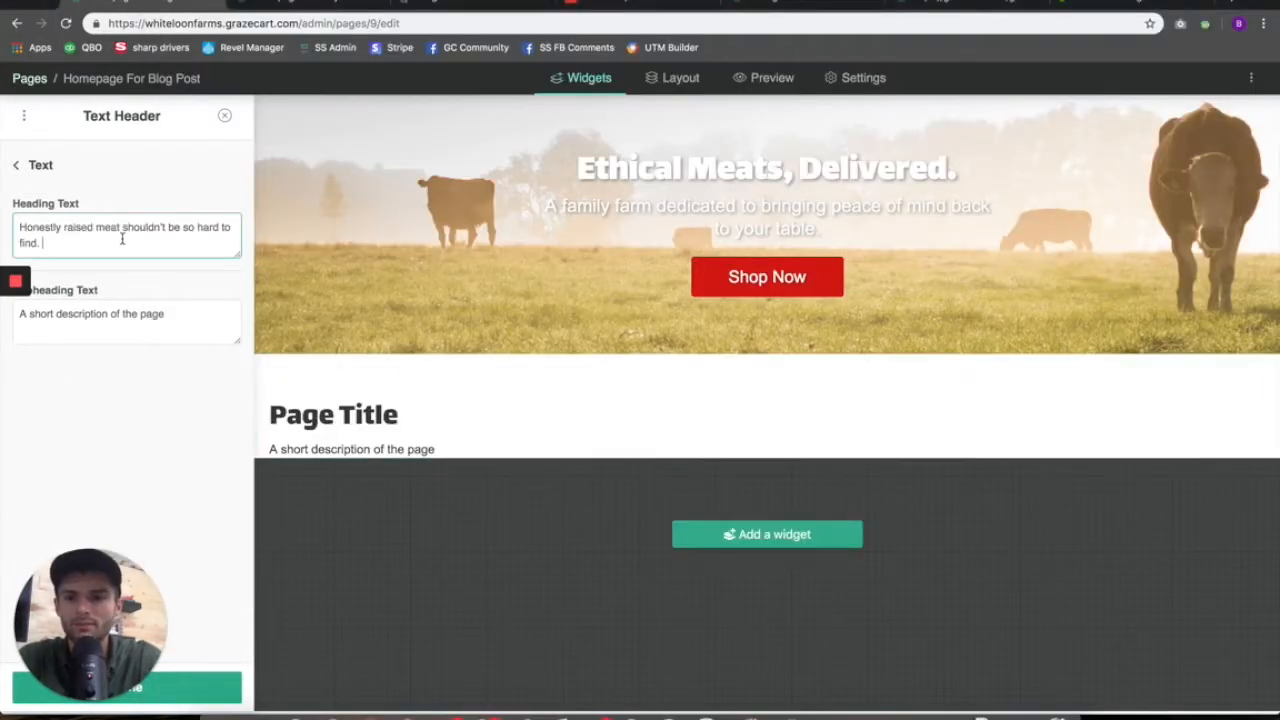
- Replace the header's subheading with the "Are you frustrated not knowing where your food comes from" paragraph from the notes, without the trailing line break
{"action": "left_click", "coordinate": [149, 314]}
{"action": "key", "text": "super+a"}
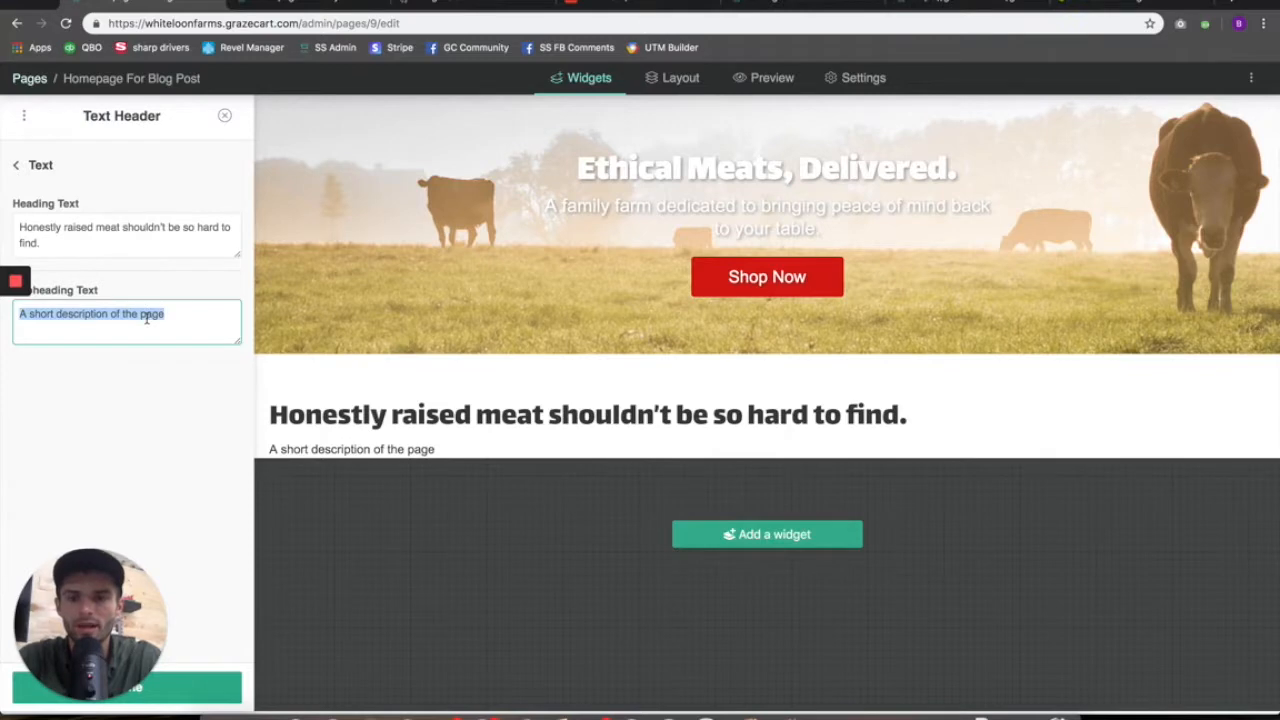
{"action": "key", "text": "super+Tab"}
{"action": "left_click_drag", "start_coordinate": [789, 204], "coordinate": [557, 197]}
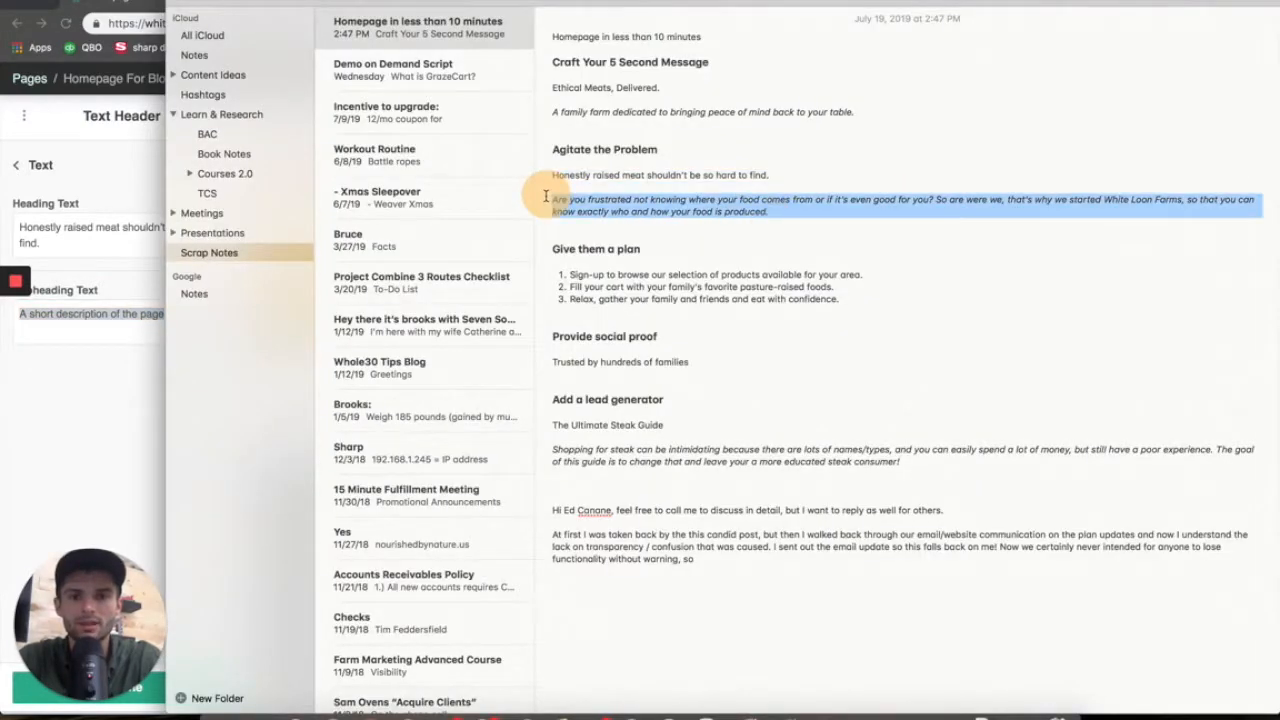
{"action": "key", "text": "super+c"}
{"action": "key", "text": "super+Tab"}
{"action": "key", "text": "super+v"}
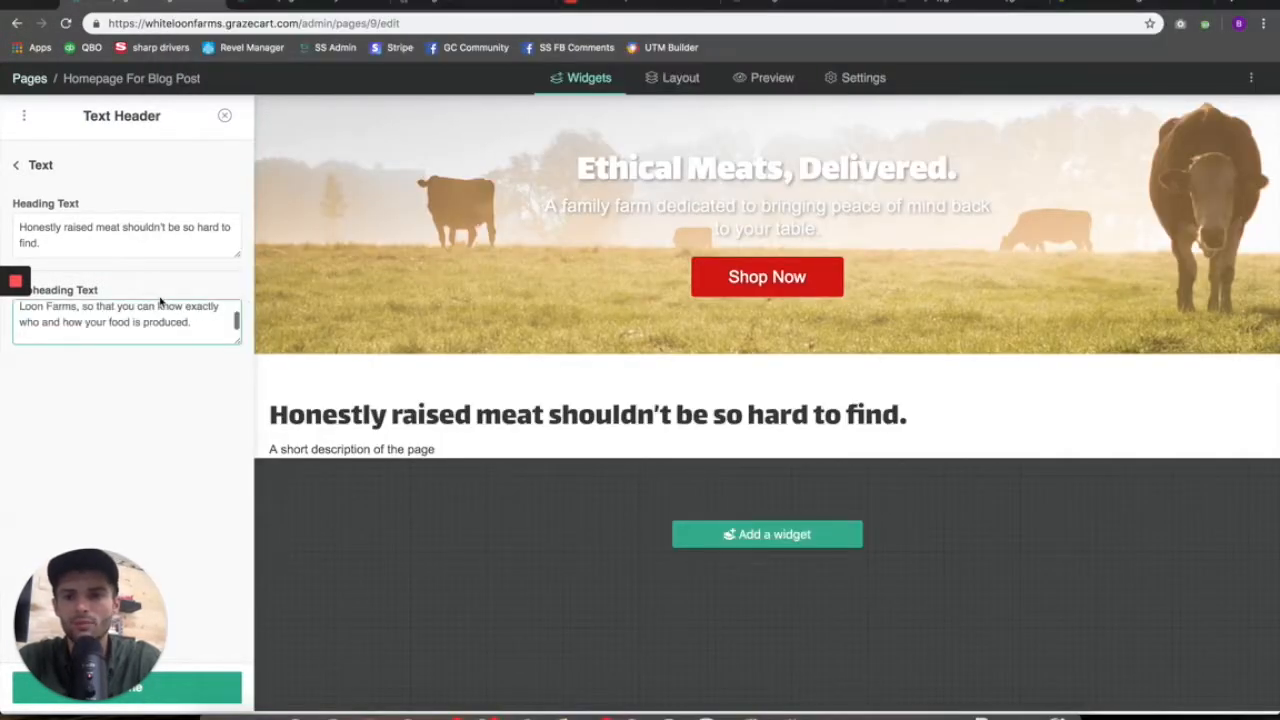
{"action": "key", "text": "BackSpace"}
{"action": "left_click", "coordinate": [220, 289]}
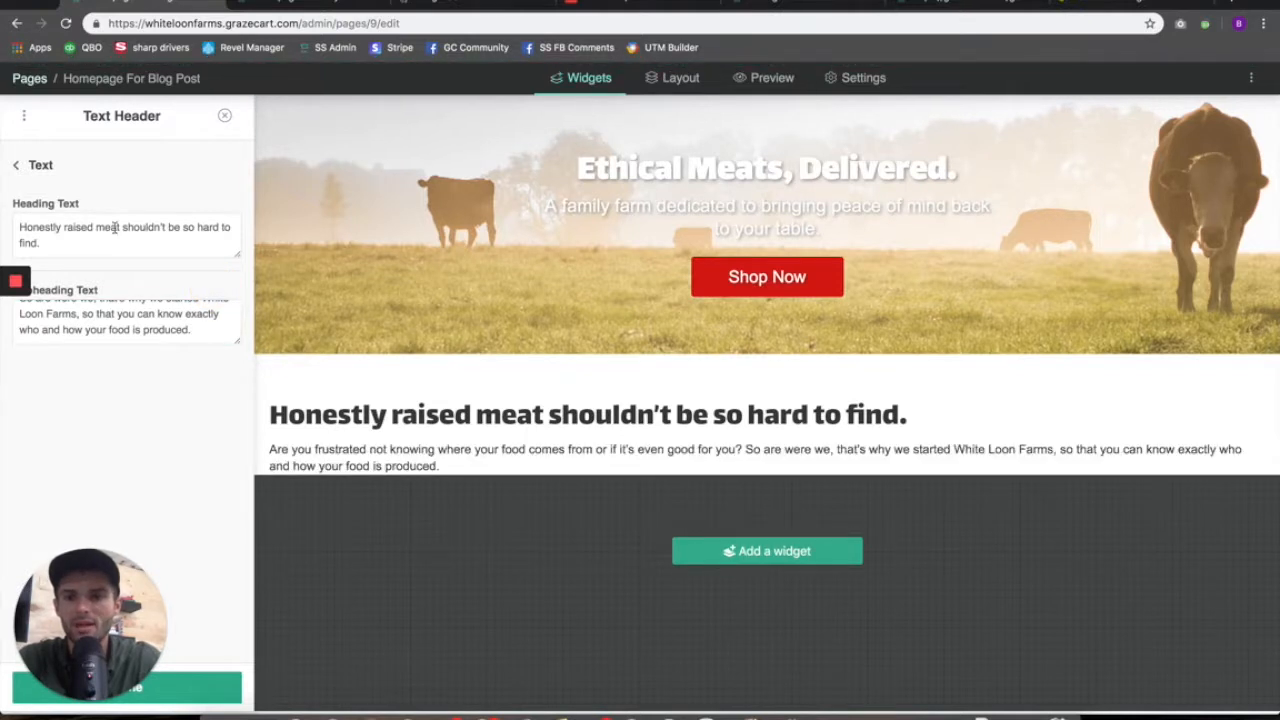
{"action": "triple_click", "coordinate": [91, 243]}
{"action": "left_click_drag", "start_coordinate": [196, 330], "coordinate": [58, 293]}
{"action": "left_click", "coordinate": [164, 278]}
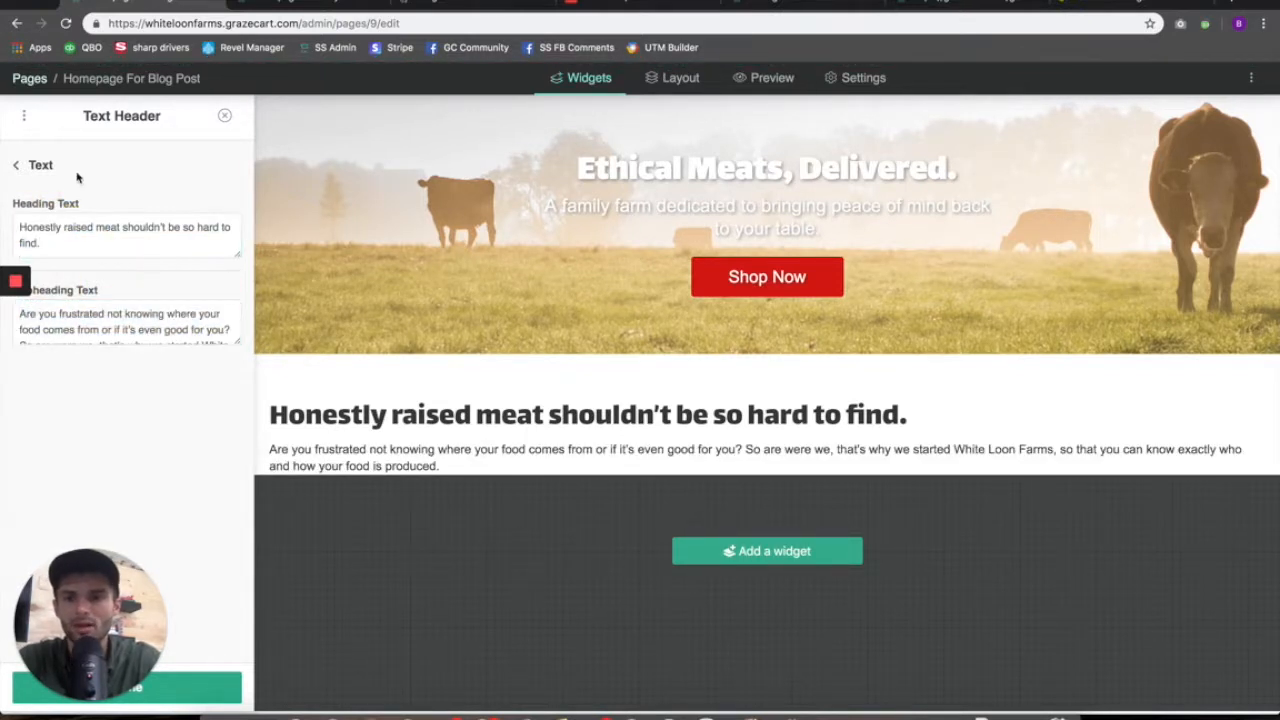
- Set the text header's alignment to Center in its appearance settings
{"action": "left_click", "coordinate": [14, 169]}
{"action": "left_click", "coordinate": [81, 215]}
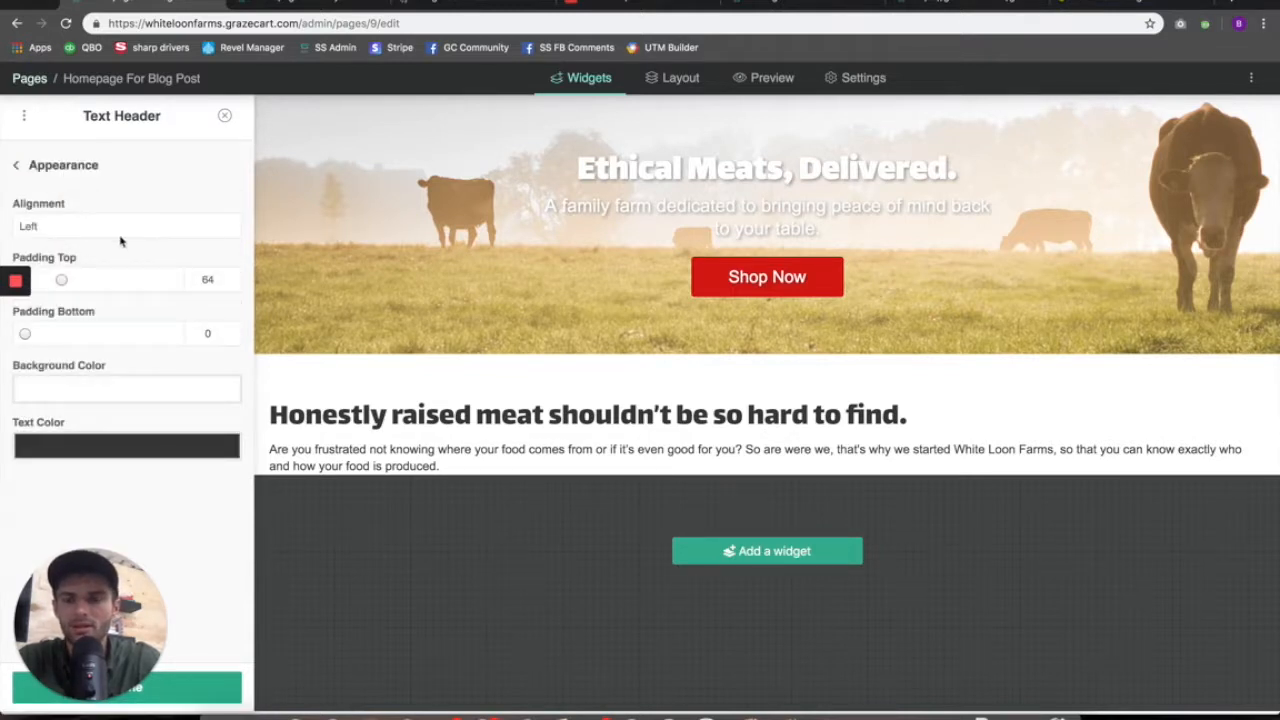
{"action": "left_click", "coordinate": [122, 227]}
{"action": "left_click", "coordinate": [123, 243]}
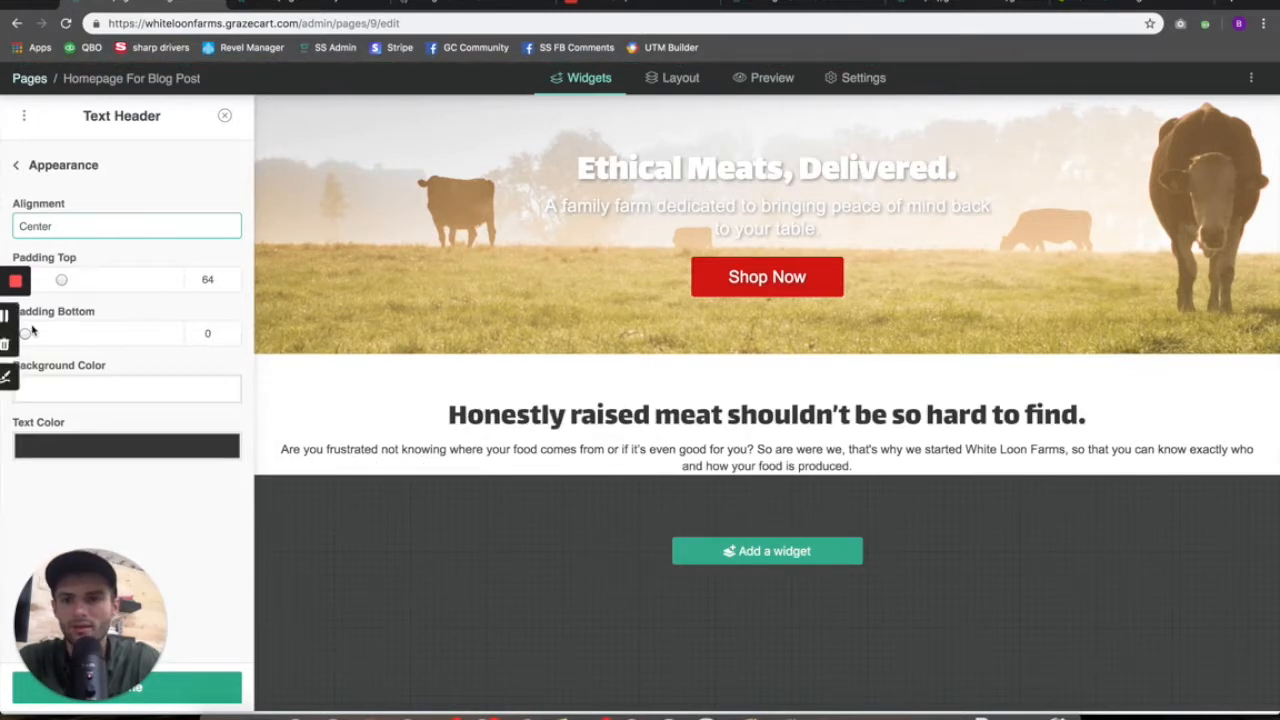
- Set the text header's top padding to 87 and finish editing the header
{"action": "left_click_drag", "start_coordinate": [61, 282], "coordinate": [75, 283]}
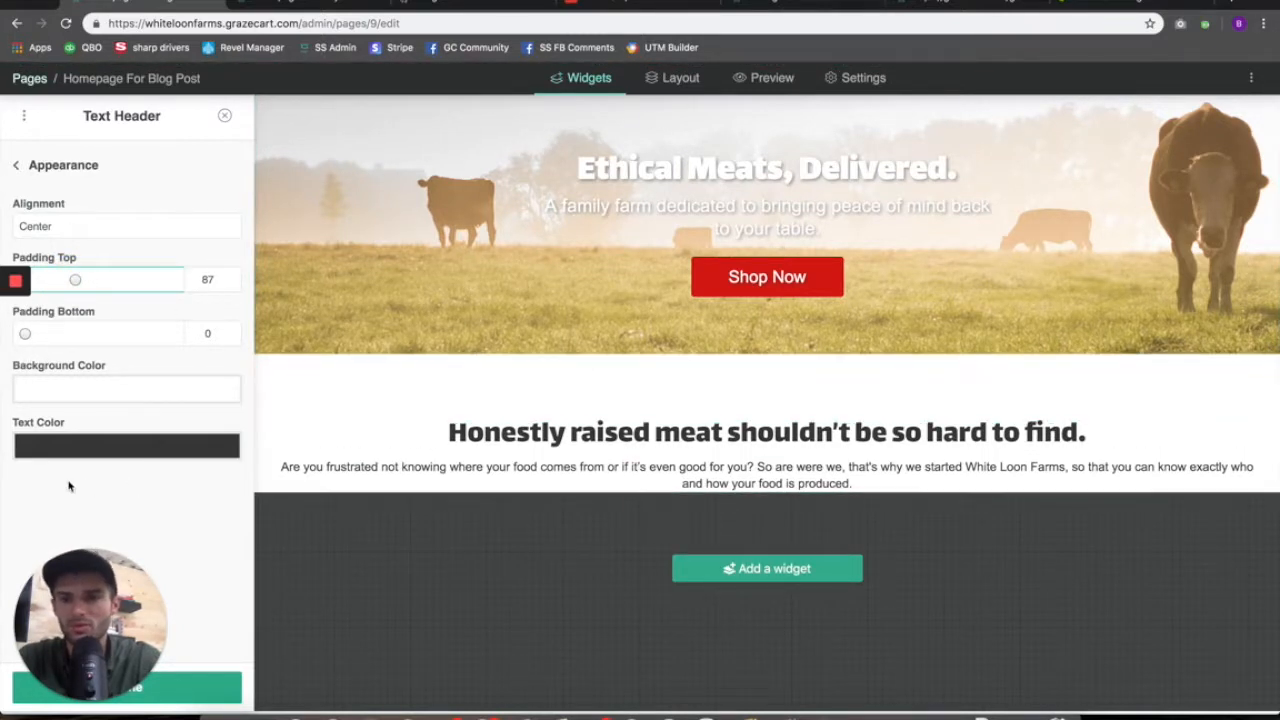
{"action": "left_click_drag", "start_coordinate": [109, 607], "coordinate": [897, 581]}
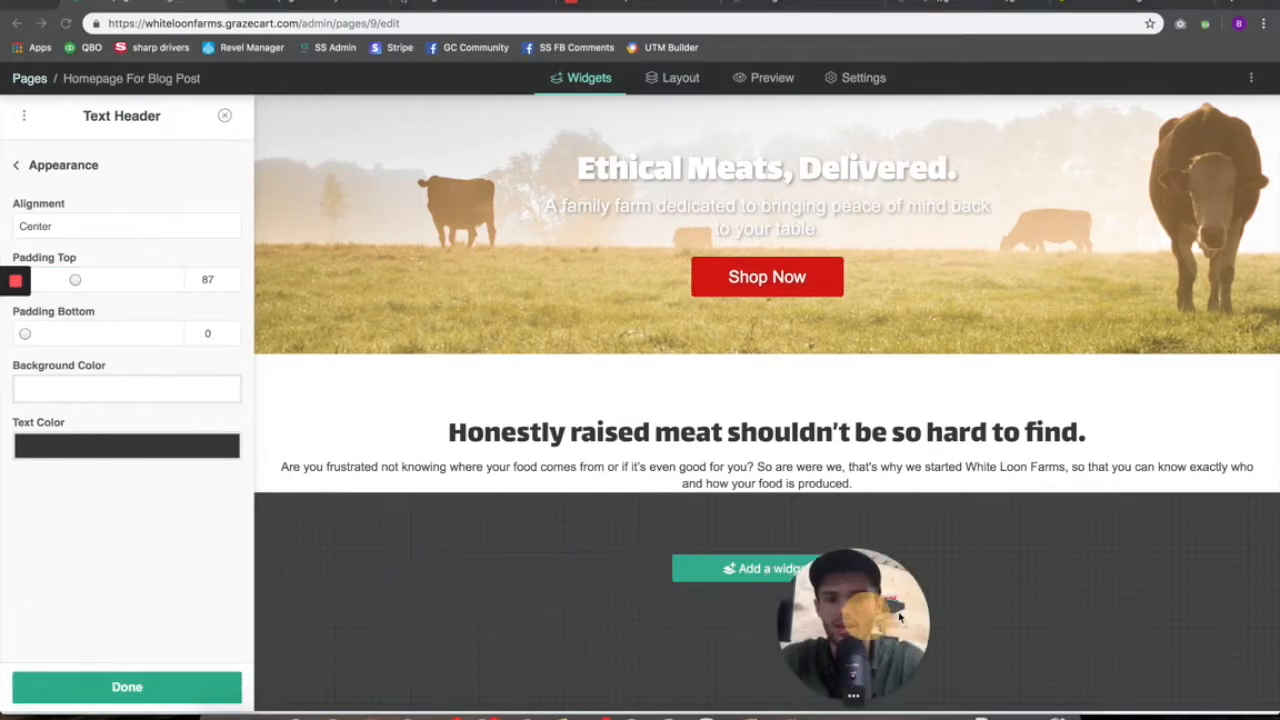
{"action": "left_click", "coordinate": [128, 692]}
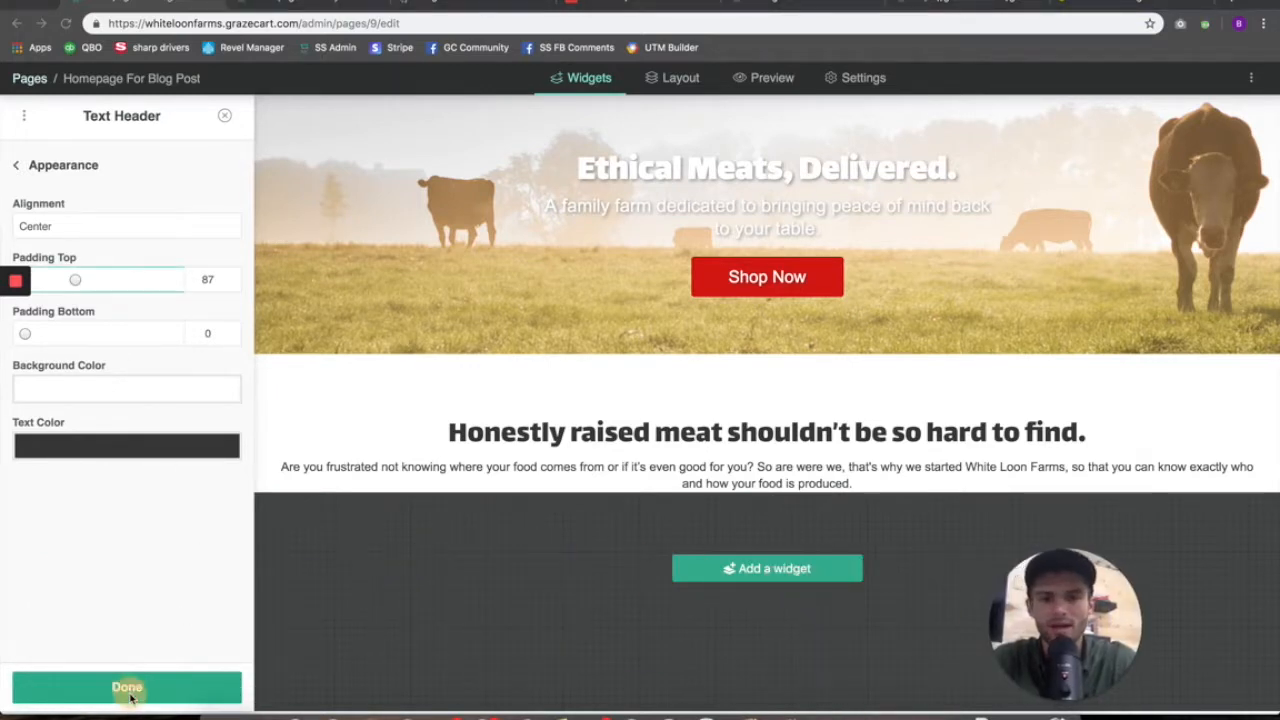
- Add a How It Works widget below the text header and switch to the page preview
{"action": "left_click", "coordinate": [716, 569]}
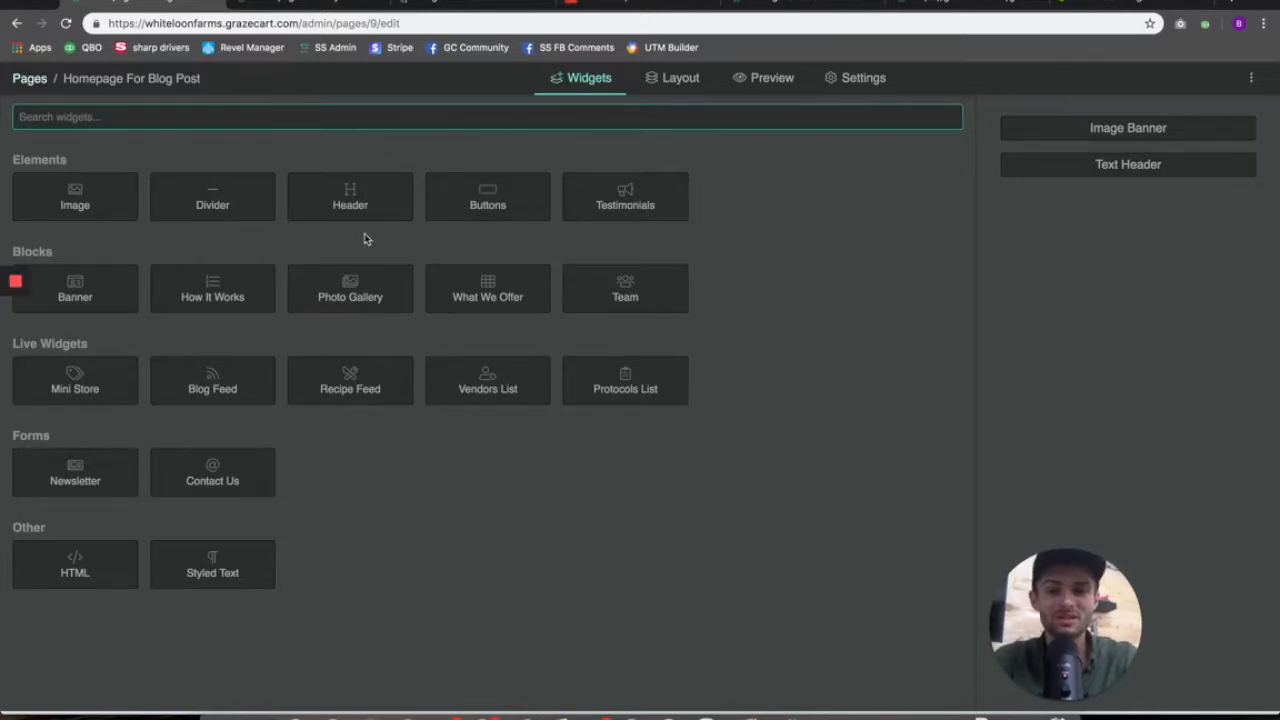
{"action": "left_click", "coordinate": [214, 294]}
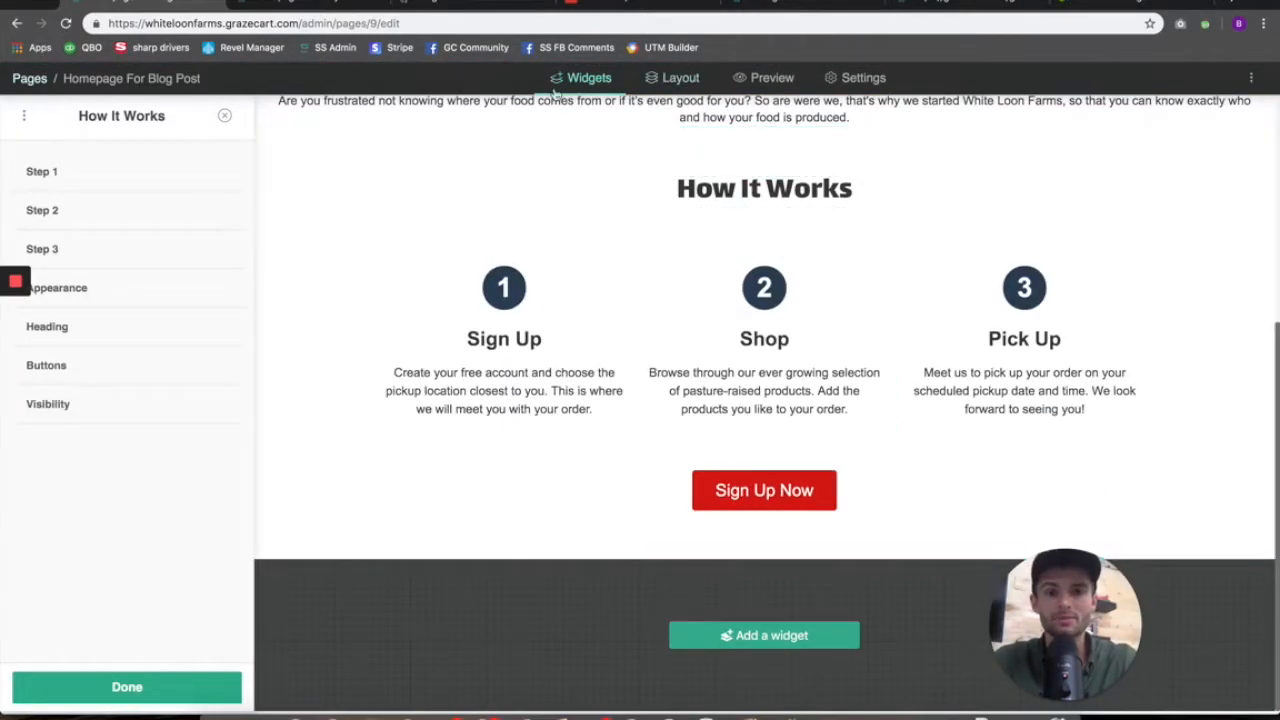
{"action": "left_click", "coordinate": [598, 84]}
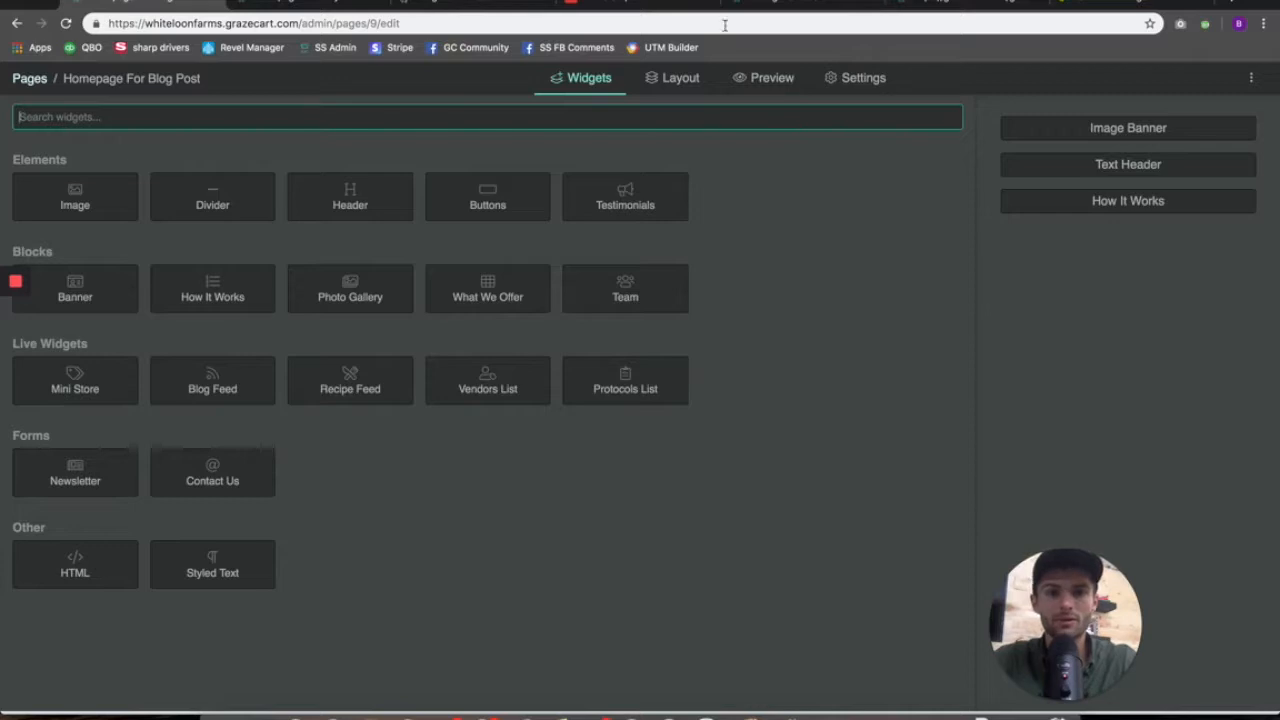
{"action": "left_click", "coordinate": [762, 78]}
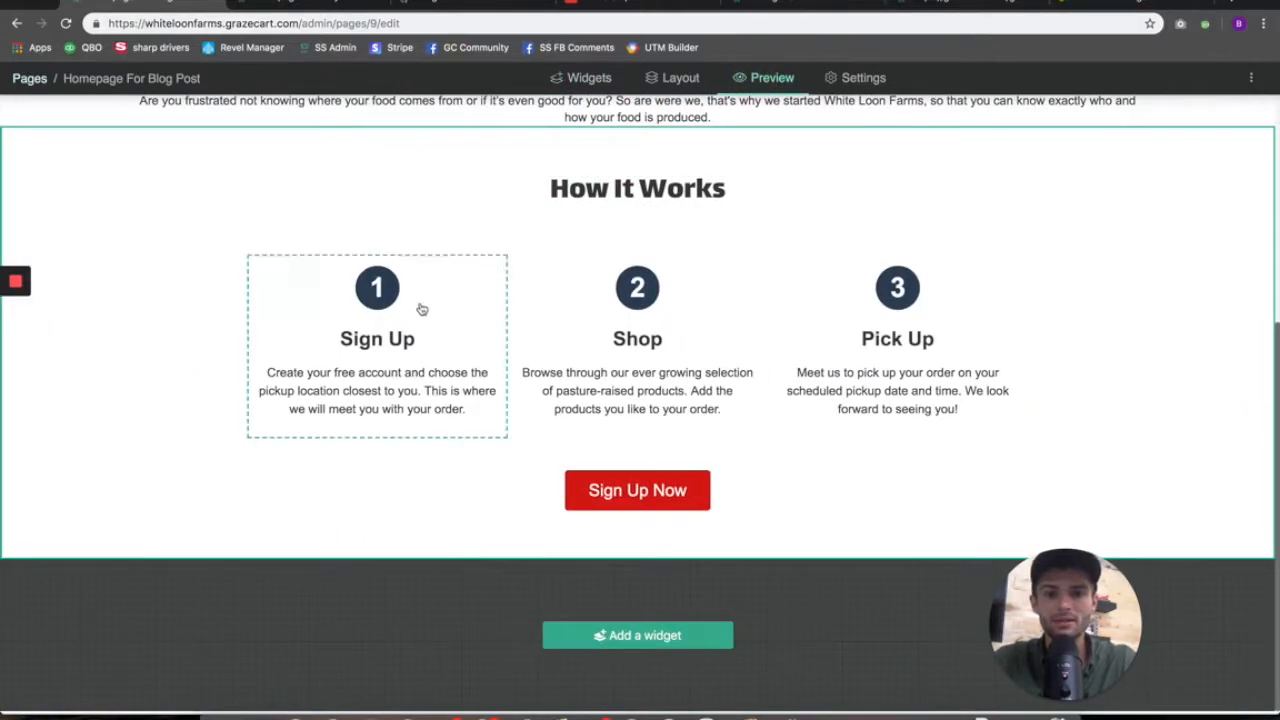
- Replace the Sign Up step's message with the notes' line "1. Sign-up to browse our selection of products available for your area."
{"action": "left_click", "coordinate": [456, 368]}
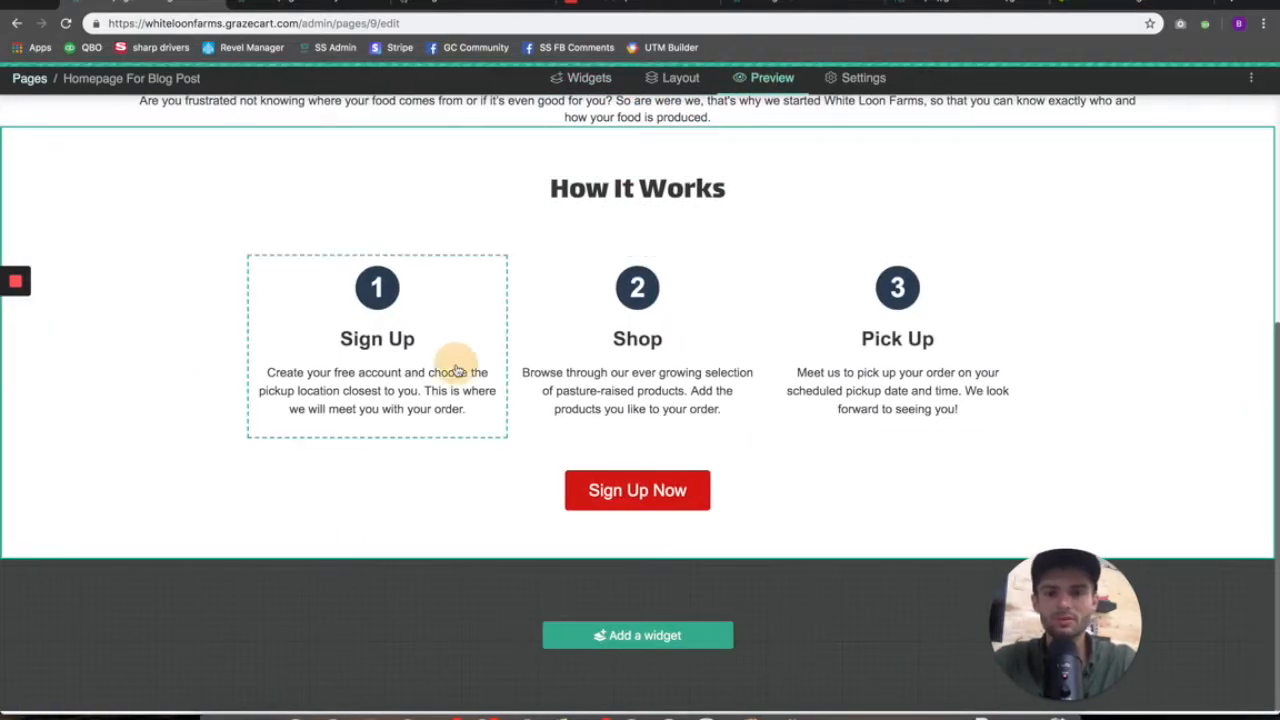
{"action": "left_click", "coordinate": [208, 349]}
{"action": "key", "text": "super+Tab"}
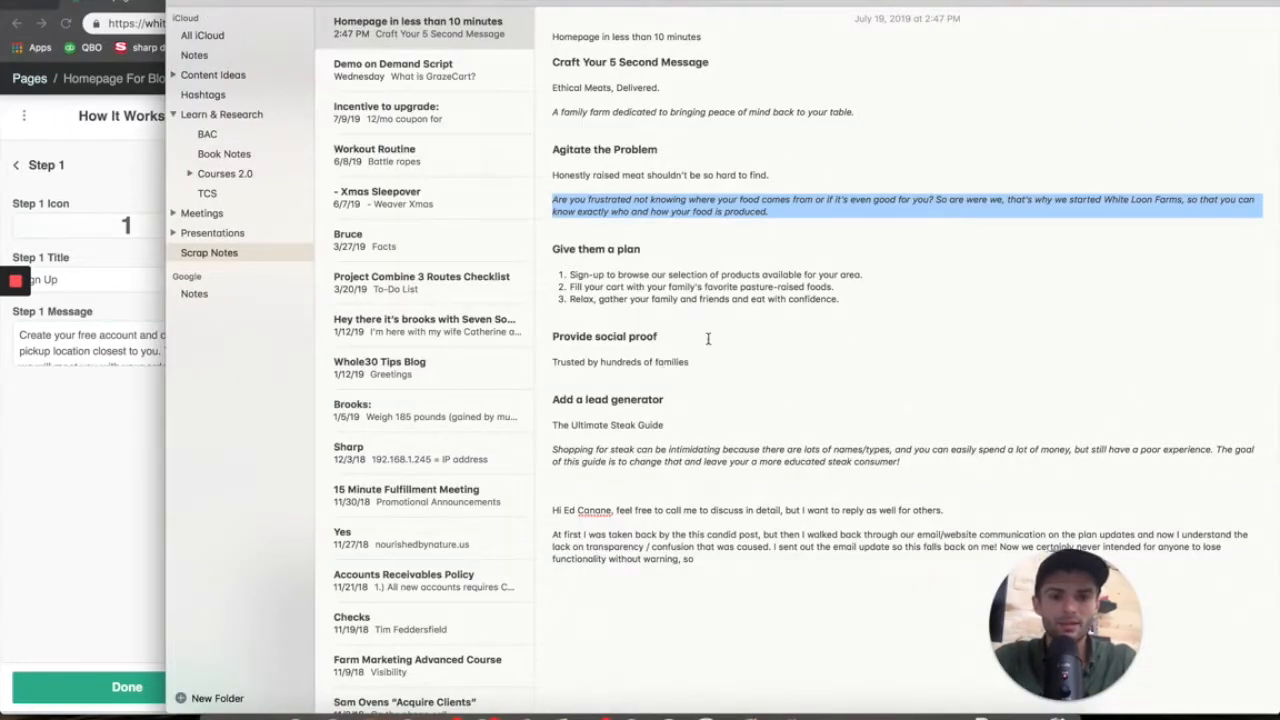
{"action": "left_click_drag", "start_coordinate": [876, 276], "coordinate": [570, 273]}
{"action": "key", "text": "super+Tab"}
{"action": "right_click", "coordinate": [233, 340]}
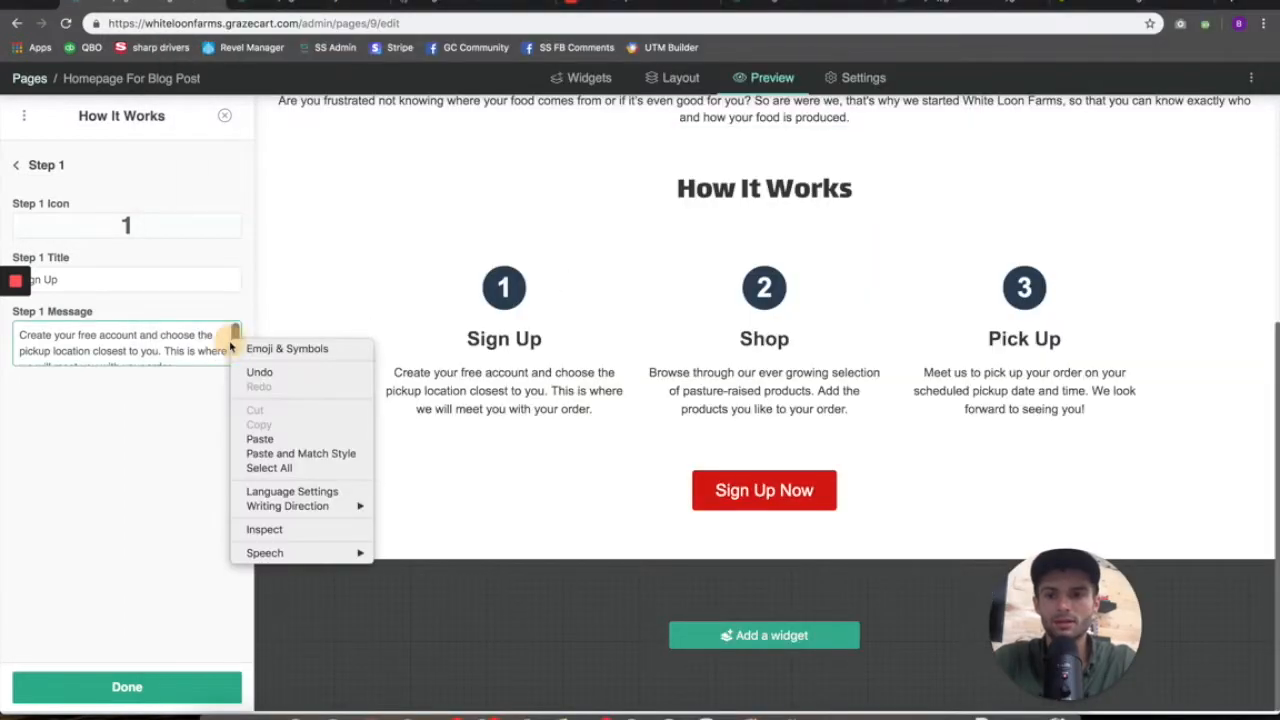
{"action": "left_click", "coordinate": [163, 336]}
{"action": "key", "text": "super+a"}
{"action": "type", "text": "1. Sign-up to browse our selection of products available for your area."}
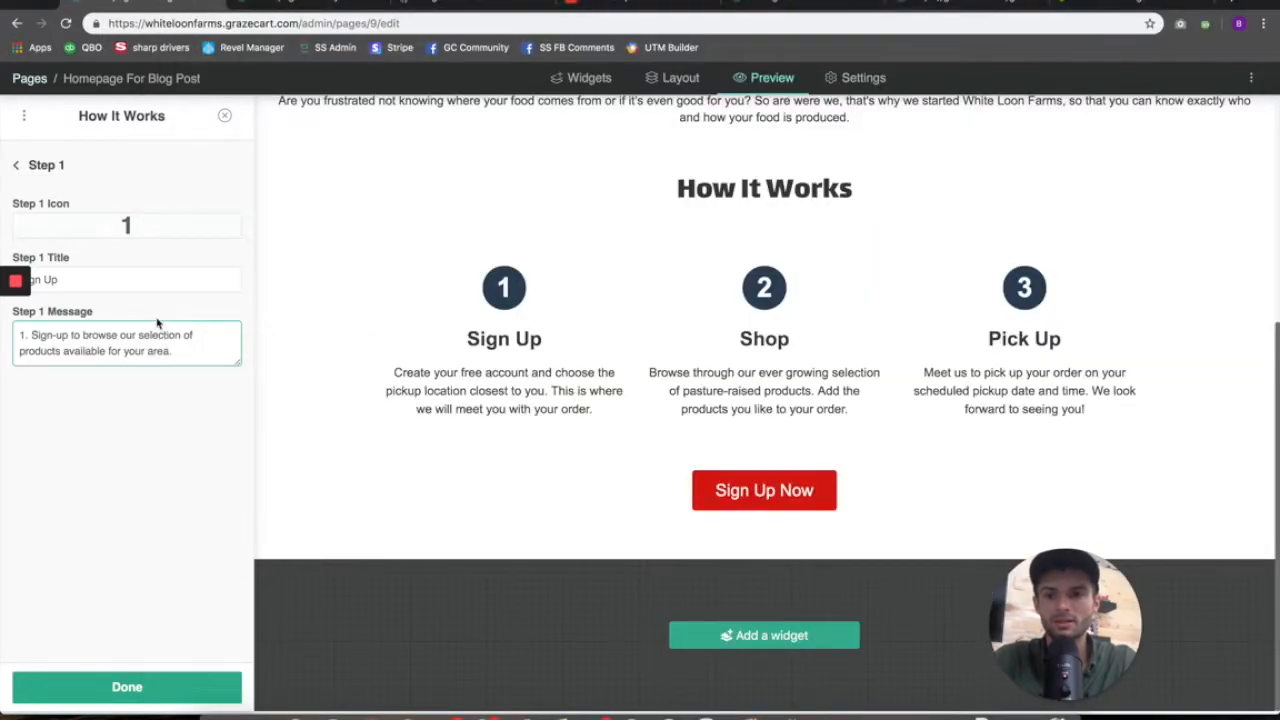
{"action": "left_click", "coordinate": [157, 312]}
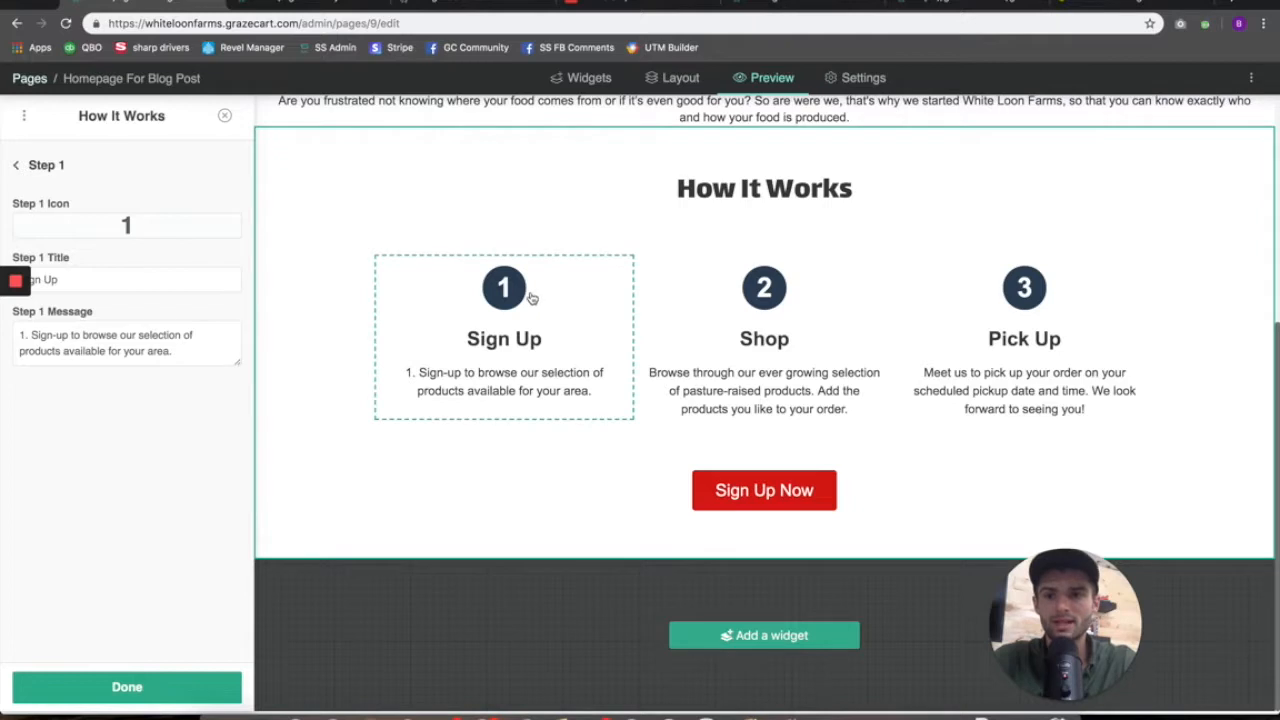
- Replace the number icon of the Sign Up step with the person silhouette icon
{"action": "left_click", "coordinate": [140, 228]}
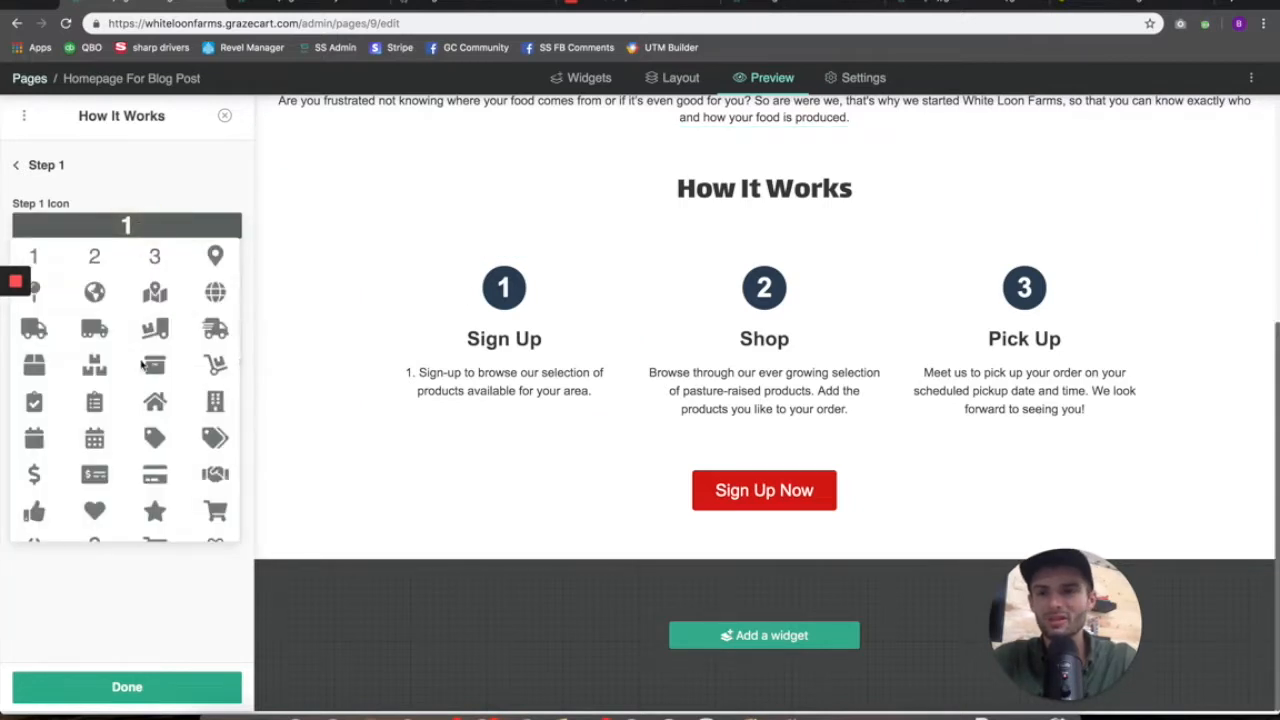
{"action": "scroll", "coordinate": [142, 370], "scroll_direction": "down", "scroll_amount": 2}
{"action": "scroll", "coordinate": [142, 370], "scroll_direction": "up", "scroll_amount": 2}
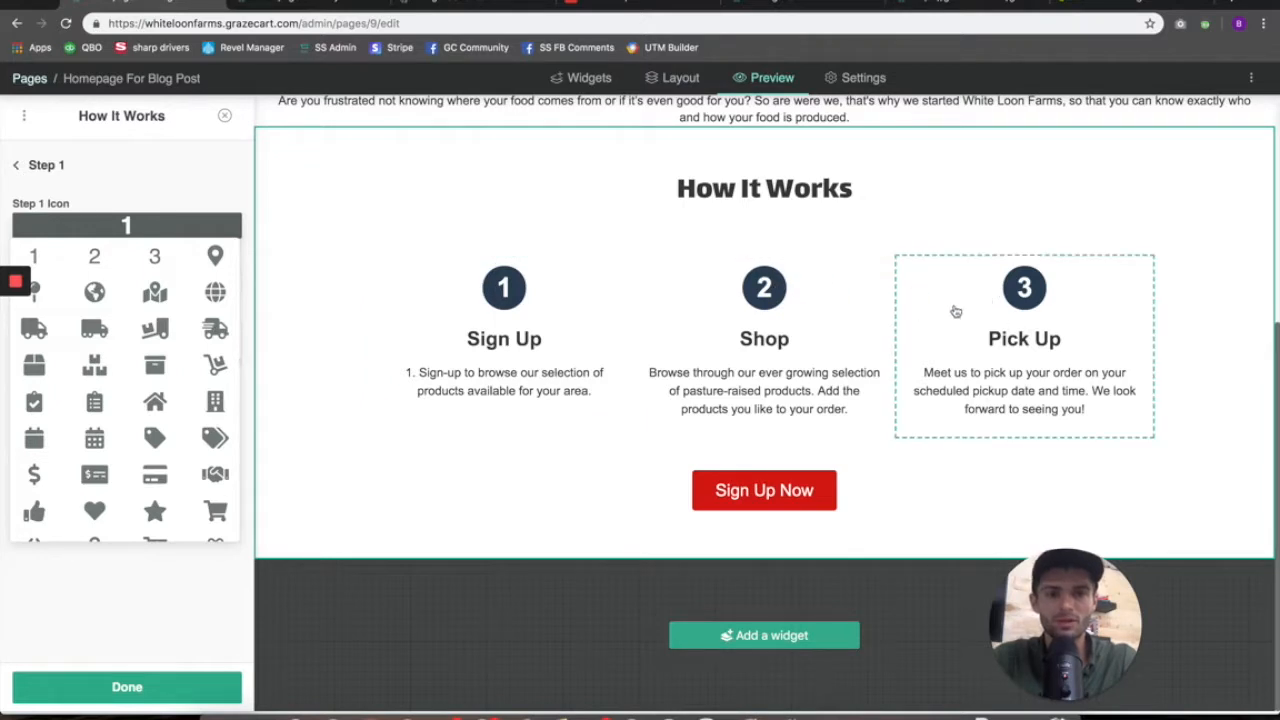
{"action": "scroll", "coordinate": [155, 375], "scroll_direction": "down", "scroll_amount": 1}
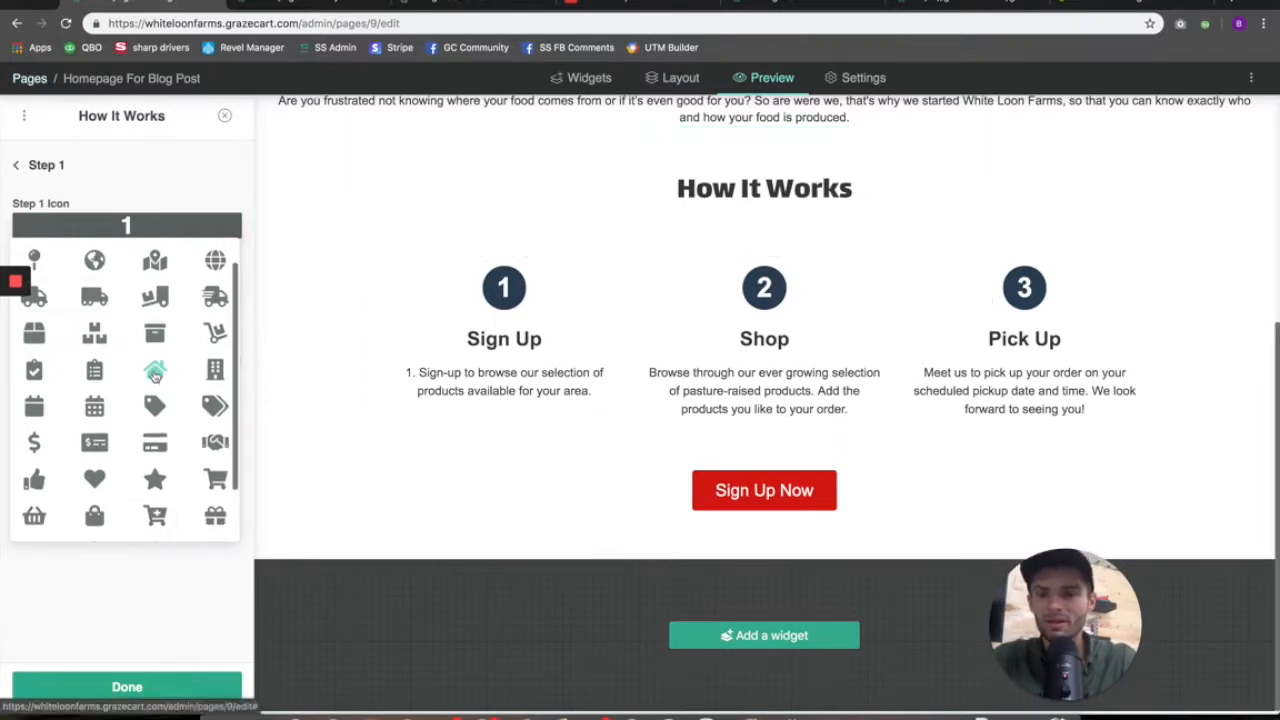
{"action": "scroll", "coordinate": [119, 342], "scroll_direction": "down", "scroll_amount": 1}
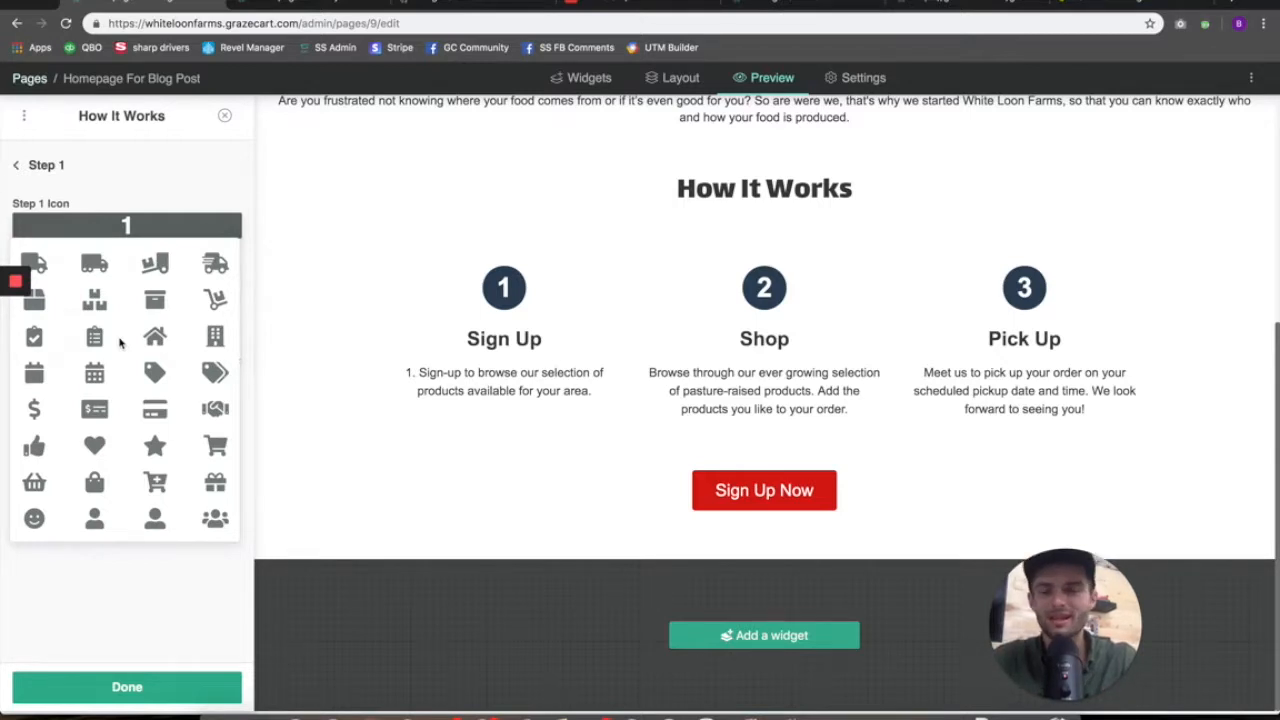
{"action": "scroll", "coordinate": [119, 342], "scroll_direction": "up", "scroll_amount": 2}
{"action": "scroll", "coordinate": [119, 342], "scroll_direction": "down", "scroll_amount": 2}
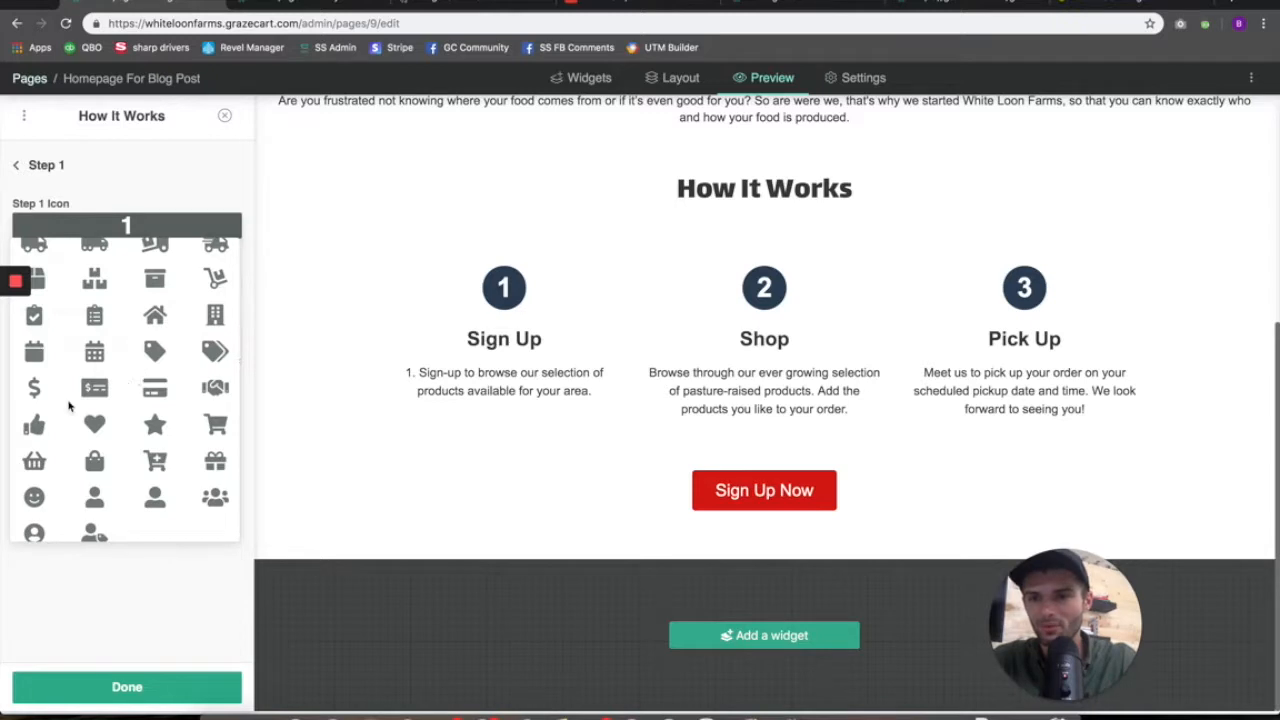
{"action": "left_click", "coordinate": [155, 497]}
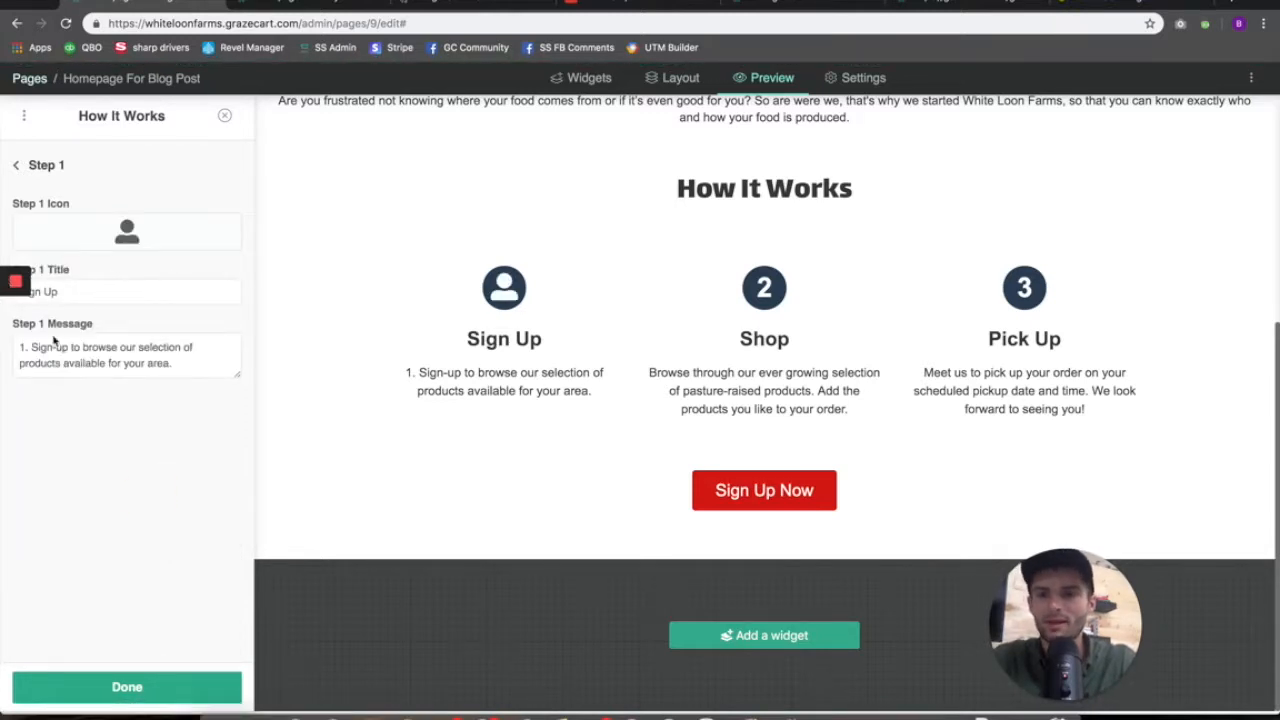
- Fill the Shop and Pick Up step messages with plan lines 2 and 3 from the notes, using shopping-cart and thumbs-up icons
{"action": "left_click", "coordinate": [18, 169]}
{"action": "left_click", "coordinate": [90, 214]}
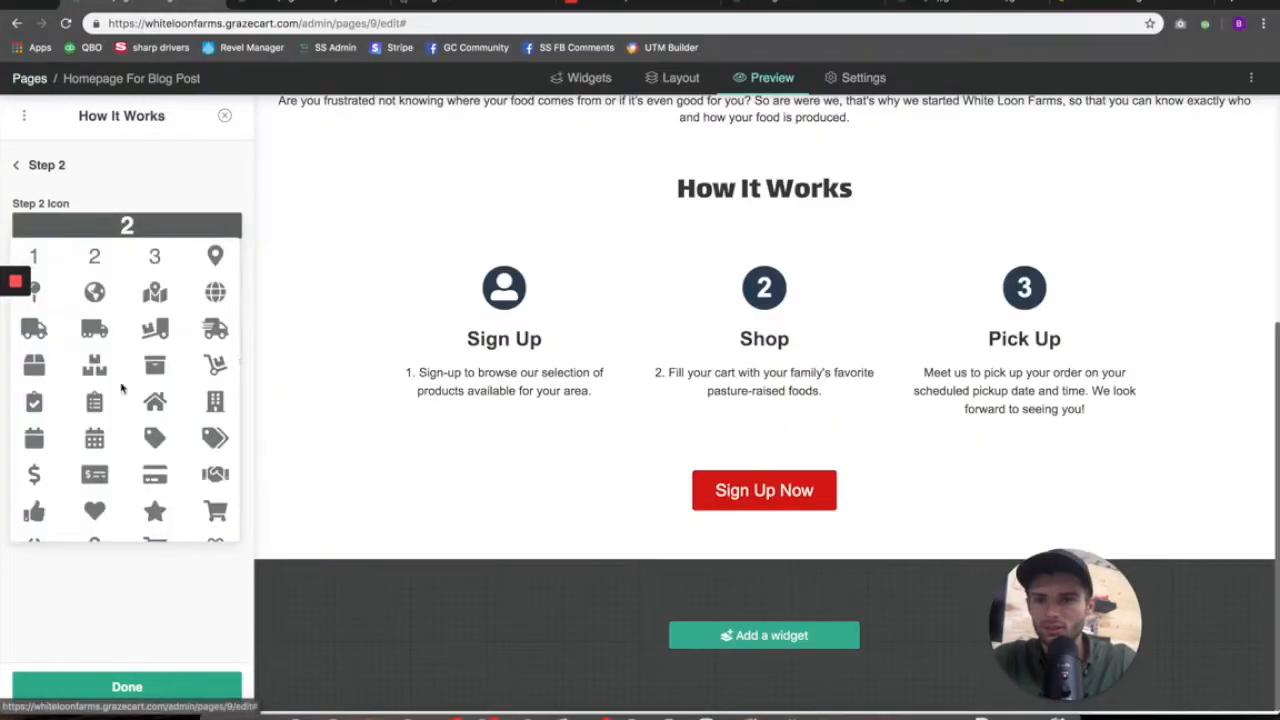
{"action": "left_click", "coordinate": [34, 288]}
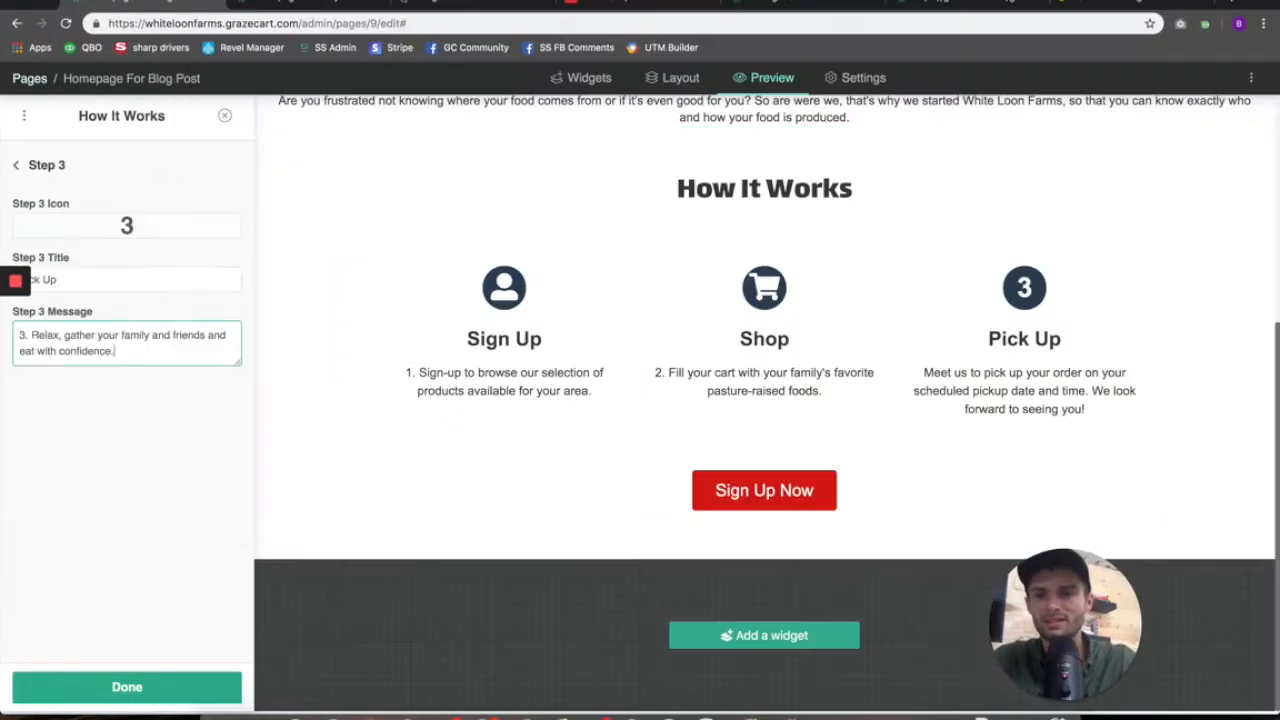
{"action": "left_click", "coordinate": [126, 225]}
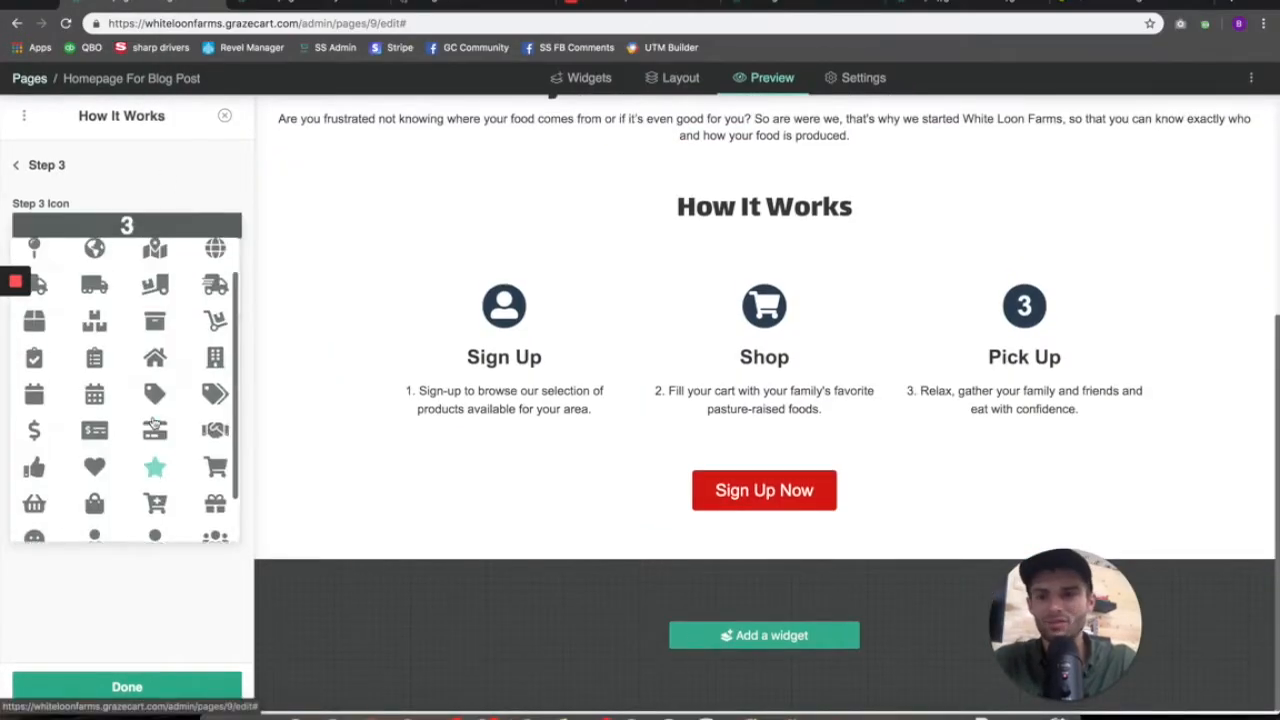
{"action": "left_click", "coordinate": [34, 449]}
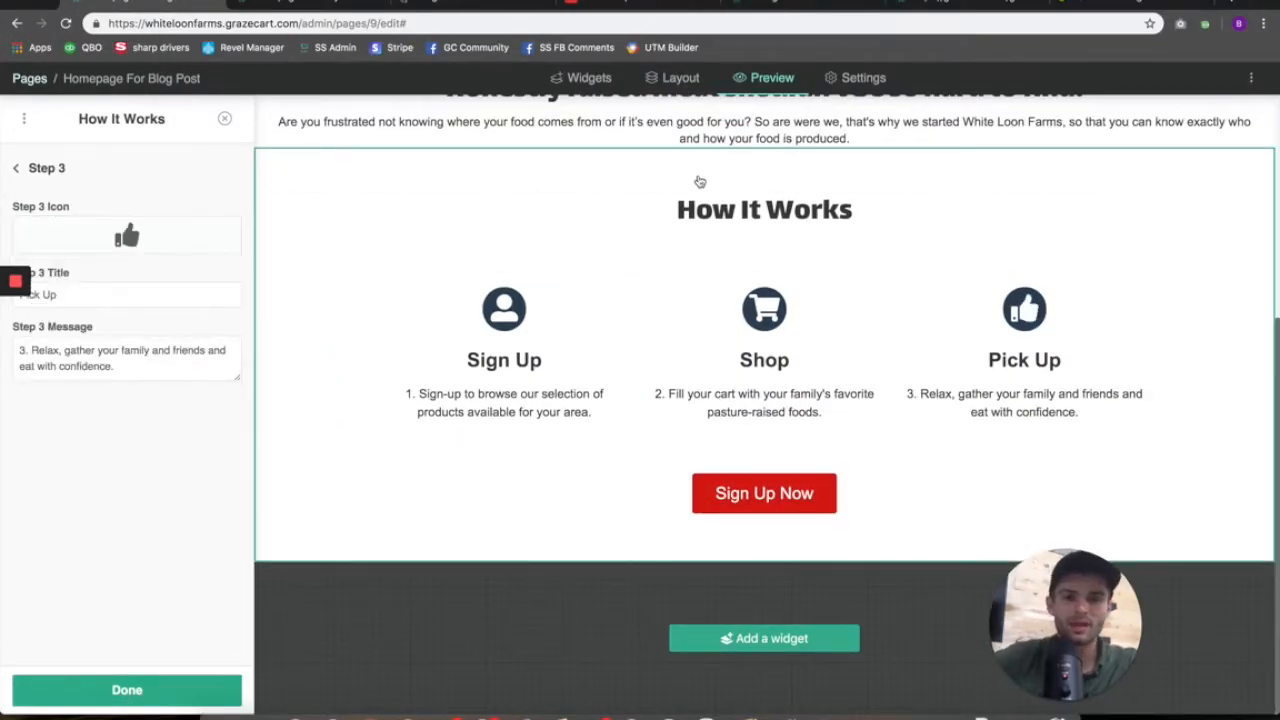
- Add a Testimonials widget below the How It Works section
{"action": "scroll", "coordinate": [770, 342], "scroll_direction": "down", "scroll_amount": 1}
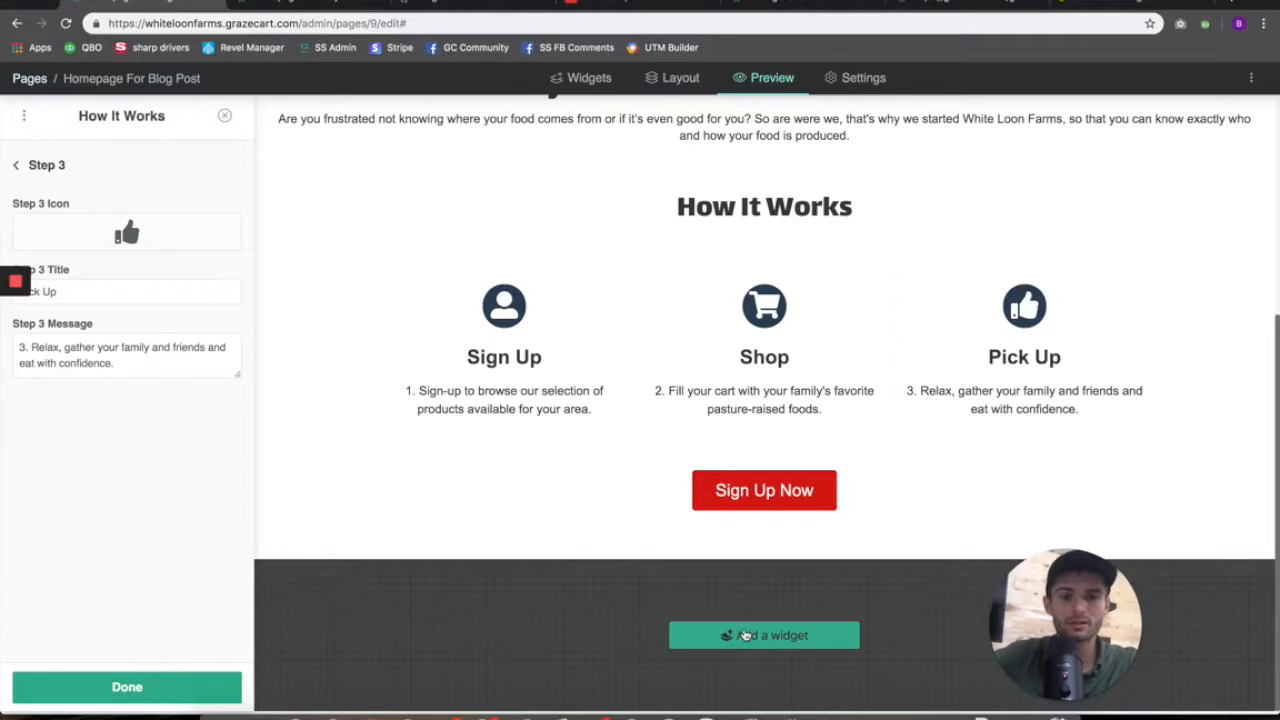
{"action": "left_click", "coordinate": [820, 642]}
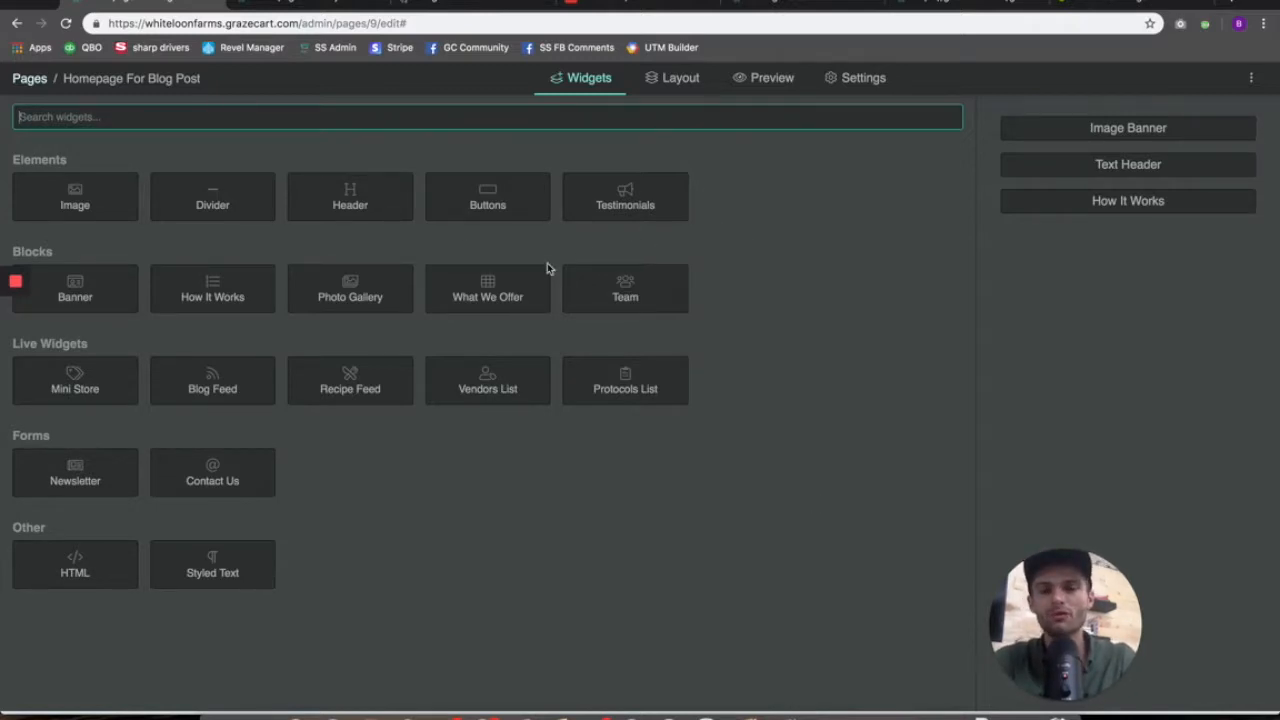
{"action": "left_click", "coordinate": [624, 205]}
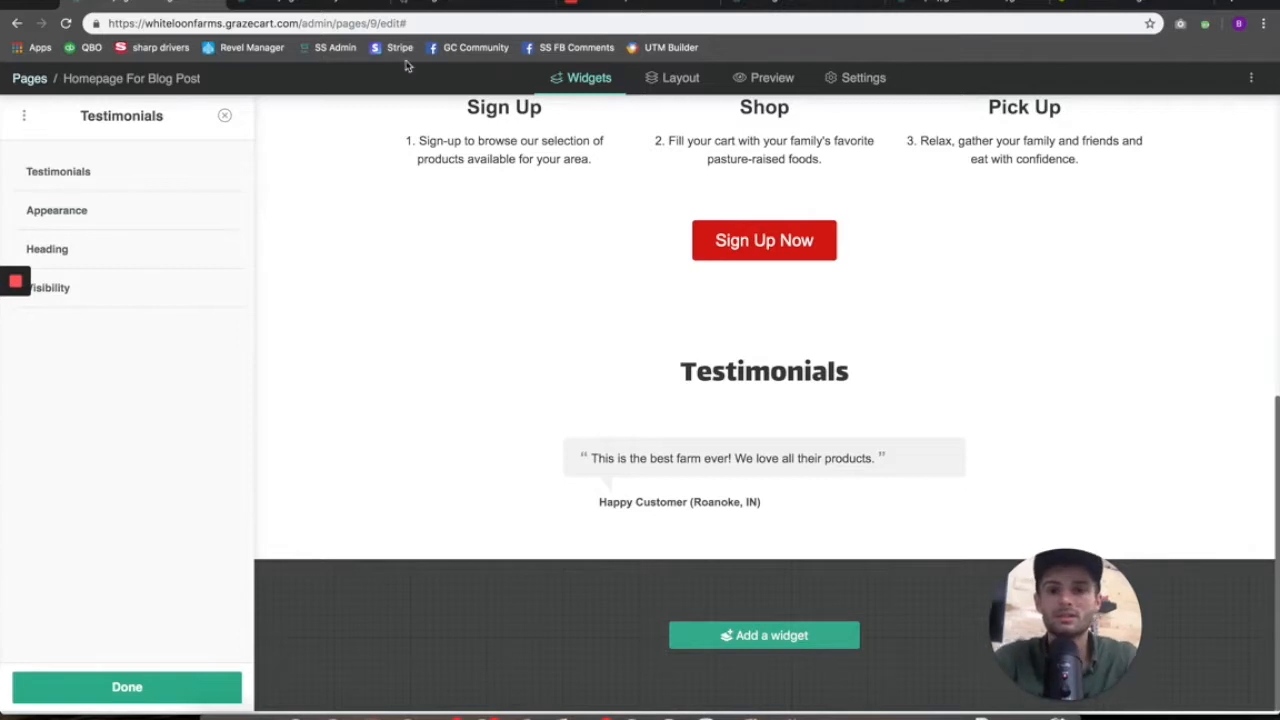
- Switch to Facebook in a new browser tab
{"action": "key", "text": "ctrl+t"}
{"action": "type", "text": "face"}
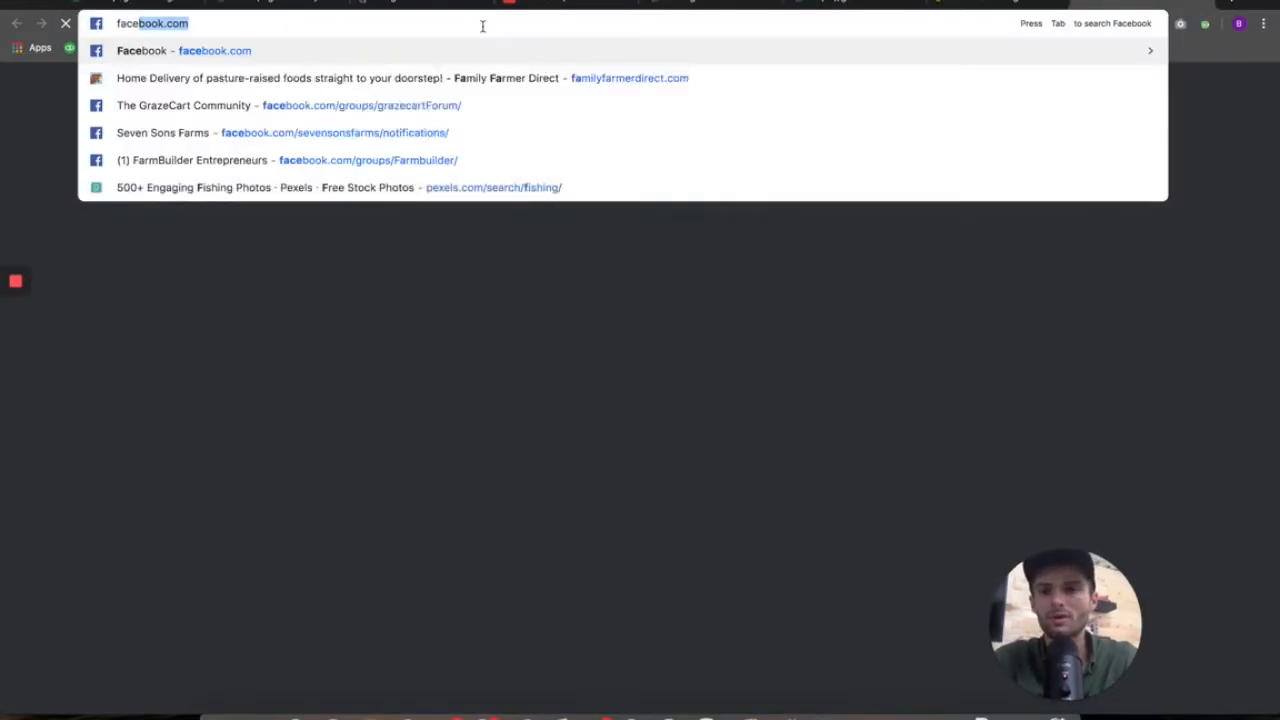
{"action": "key", "text": "Return"}
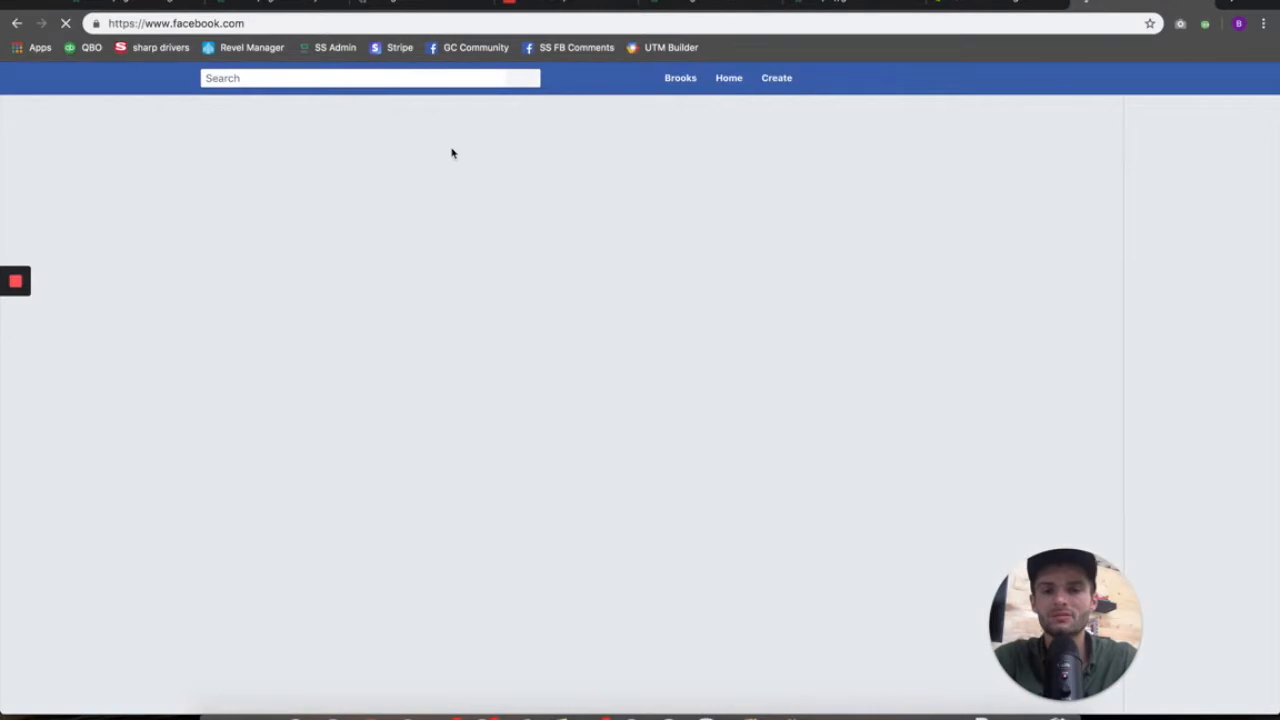
- Search Facebook for "seven sons farms" and open the reviews on the Seven Sons Farms page
{"action": "right_click", "coordinate": [409, 87]}
{"action": "left_click", "coordinate": [371, 84]}
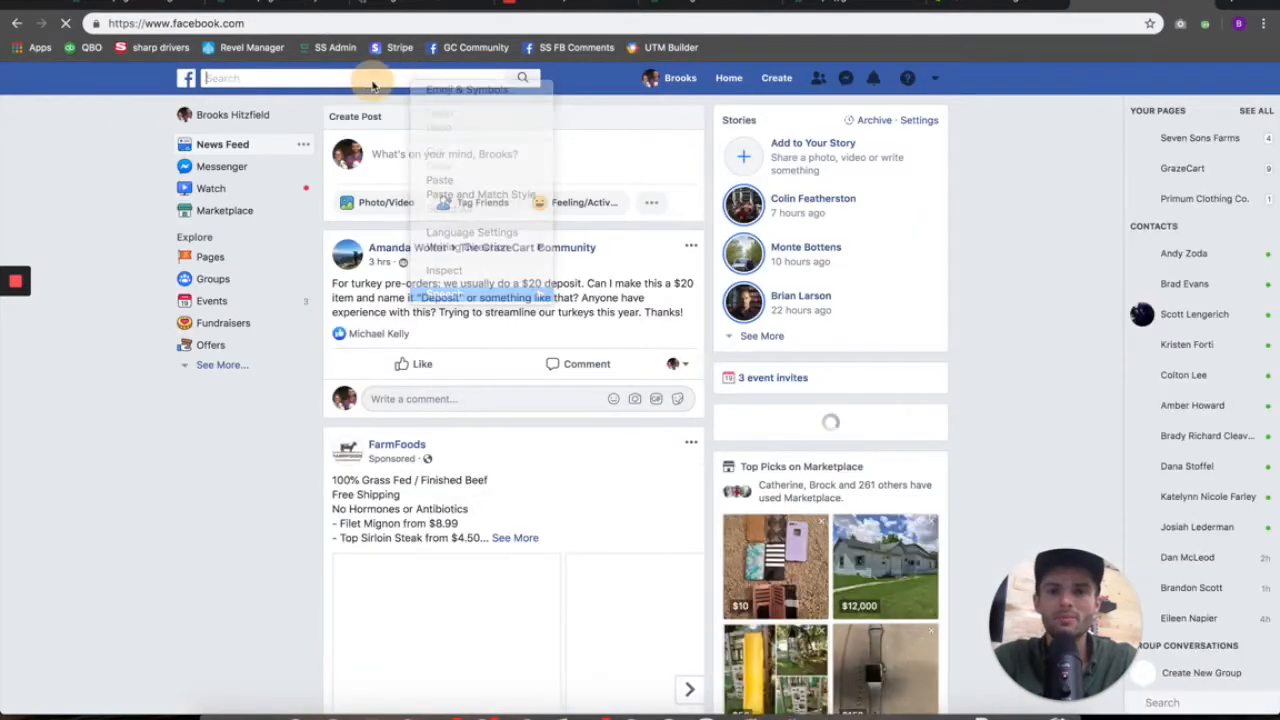
{"action": "type", "text": "seven"}
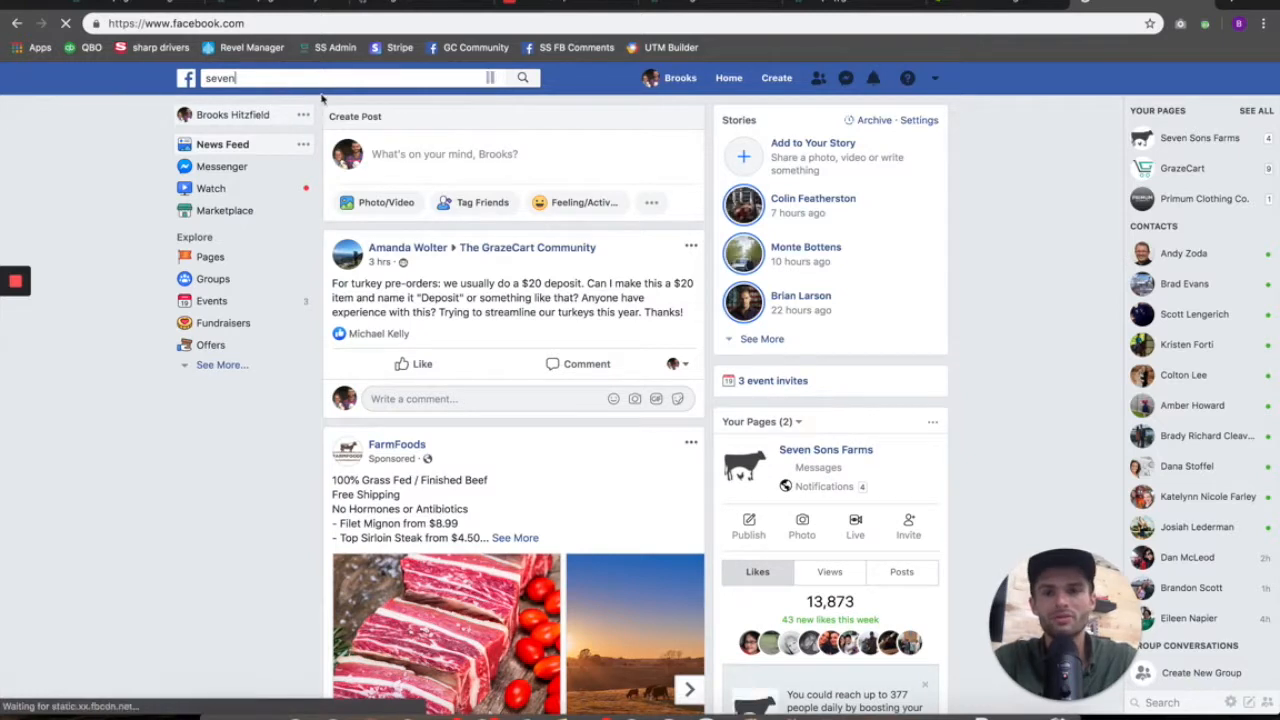
{"action": "type", "text": " sons"}
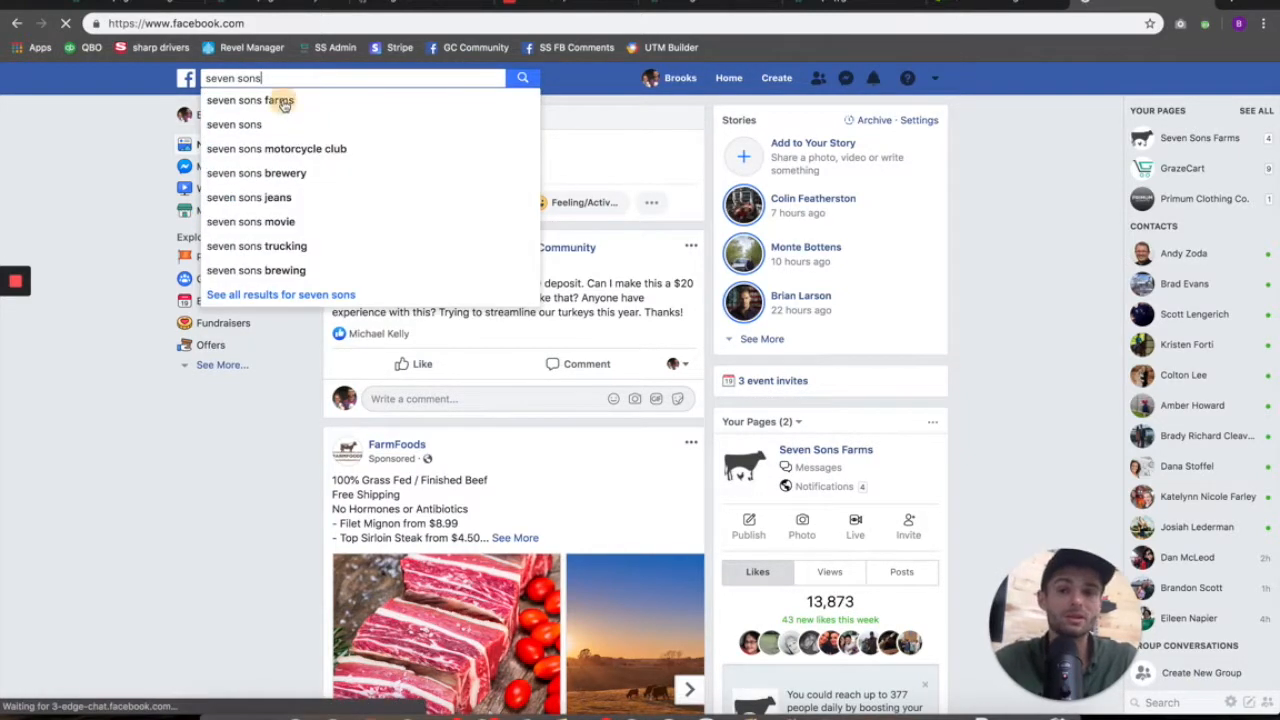
{"action": "left_click", "coordinate": [283, 104]}
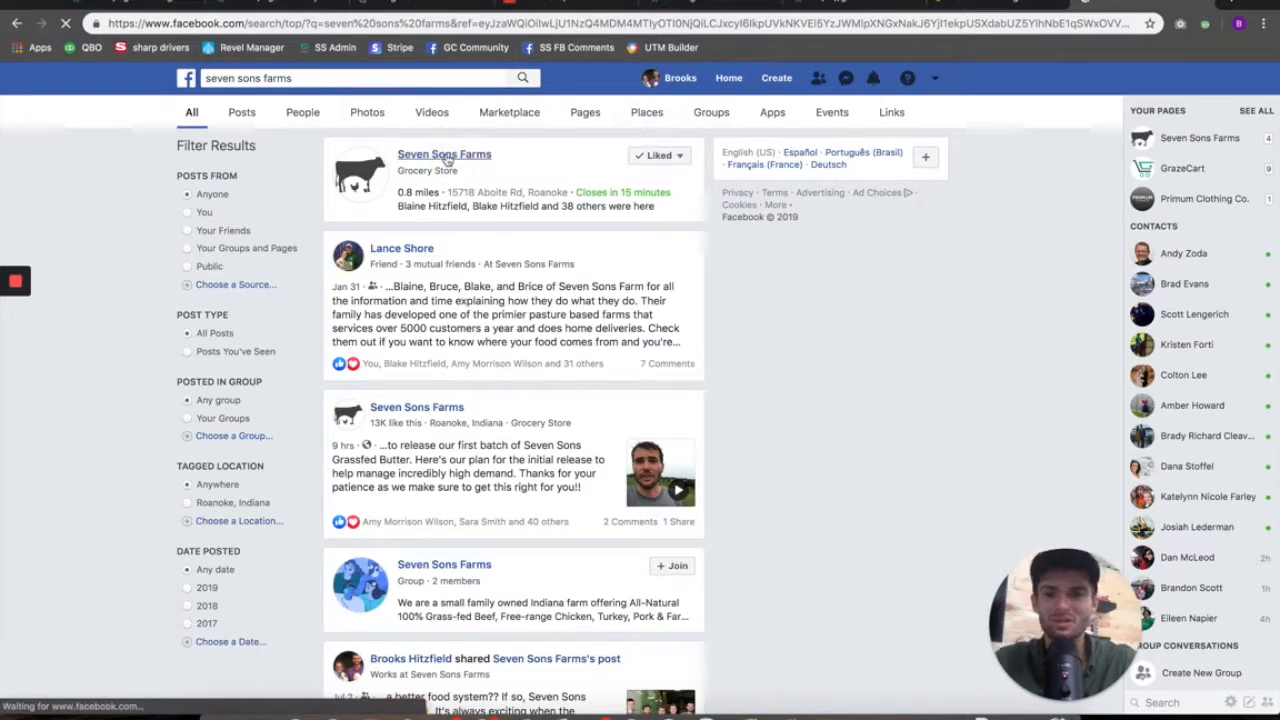
{"action": "left_click", "coordinate": [447, 158]}
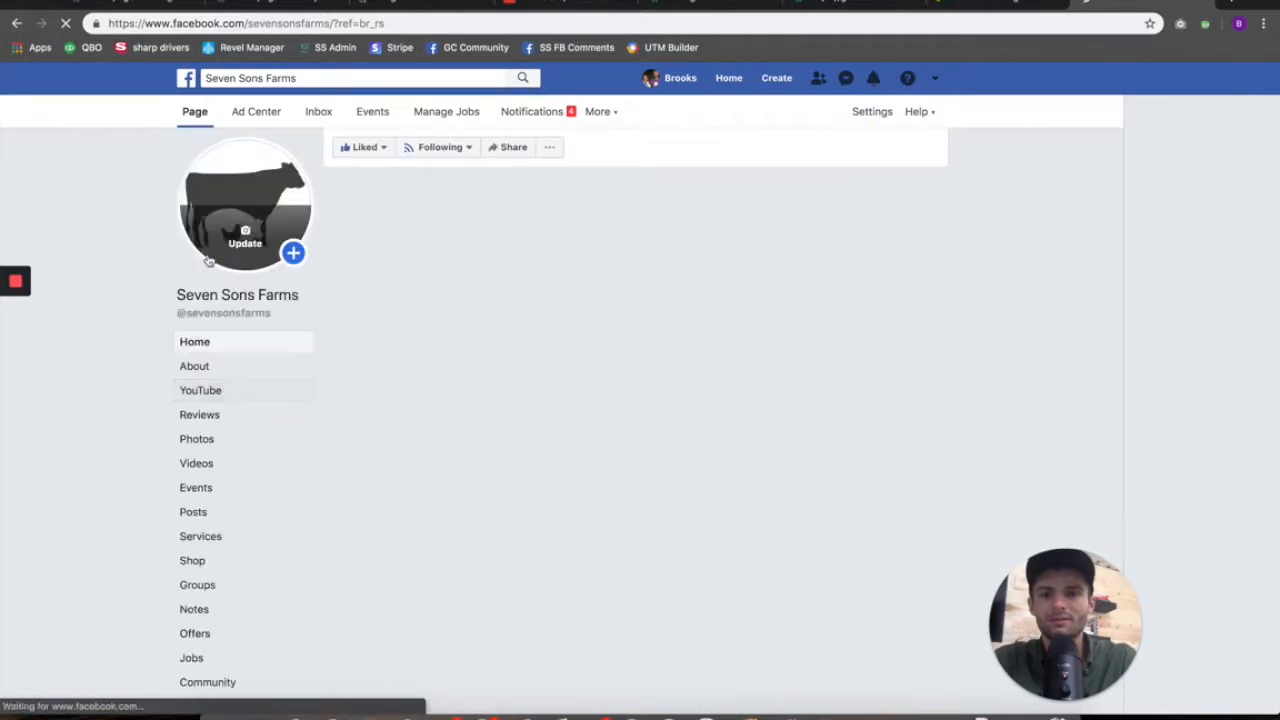
{"action": "left_click", "coordinate": [201, 422]}
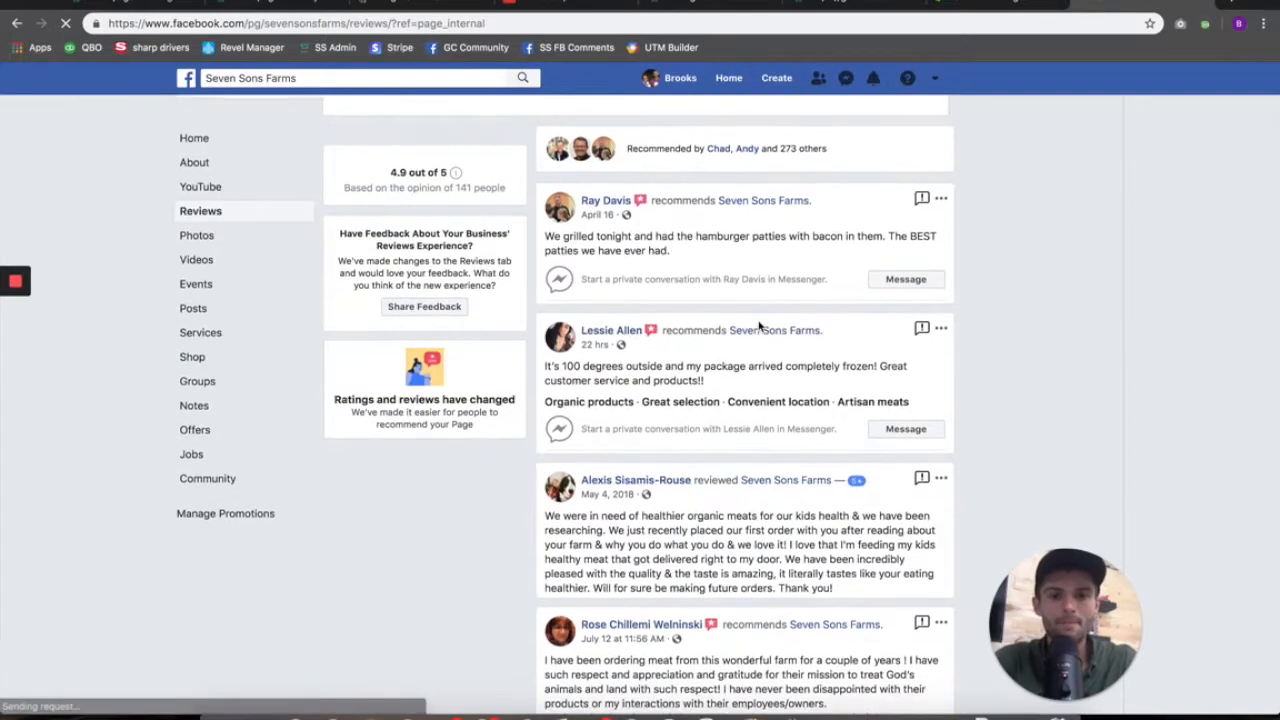
- Copy the text of the customer review about grilling hamburger patties with bacon
{"action": "left_click_drag", "start_coordinate": [581, 276], "coordinate": [674, 276]}
{"action": "left_click", "coordinate": [610, 331]}
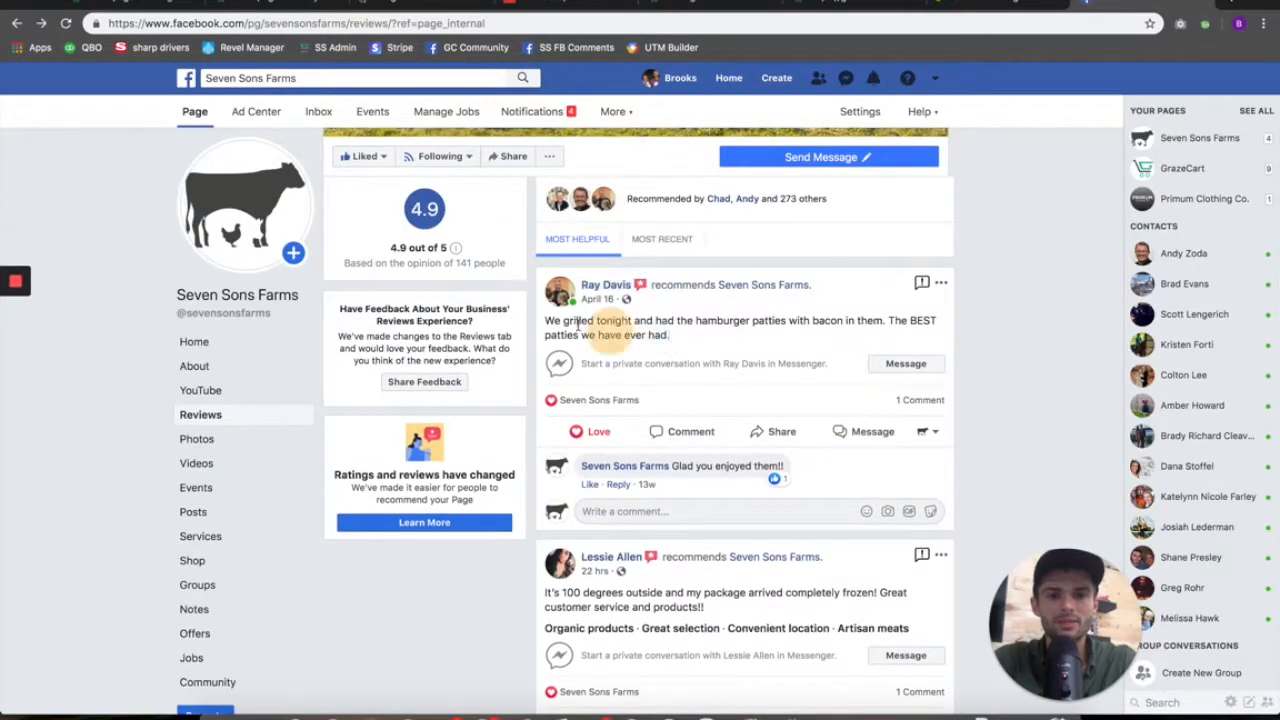
{"action": "triple_click", "coordinate": [577, 325]}
{"action": "key", "text": "ctrl+c"}
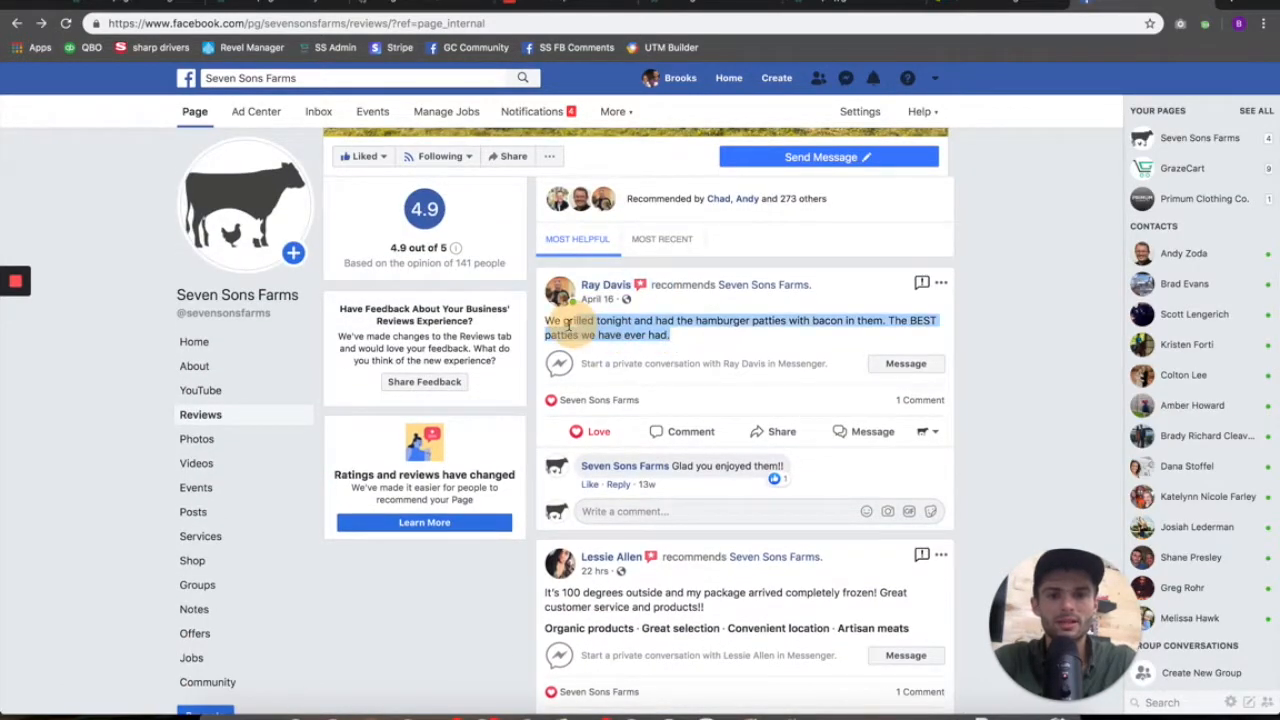
- Switch to GrazeCart and replace the placeholder testimonial's text with the copied review about hamburger patties with bacon
{"action": "left_click", "coordinate": [258, 3]}
{"action": "left_click", "coordinate": [143, 4]}
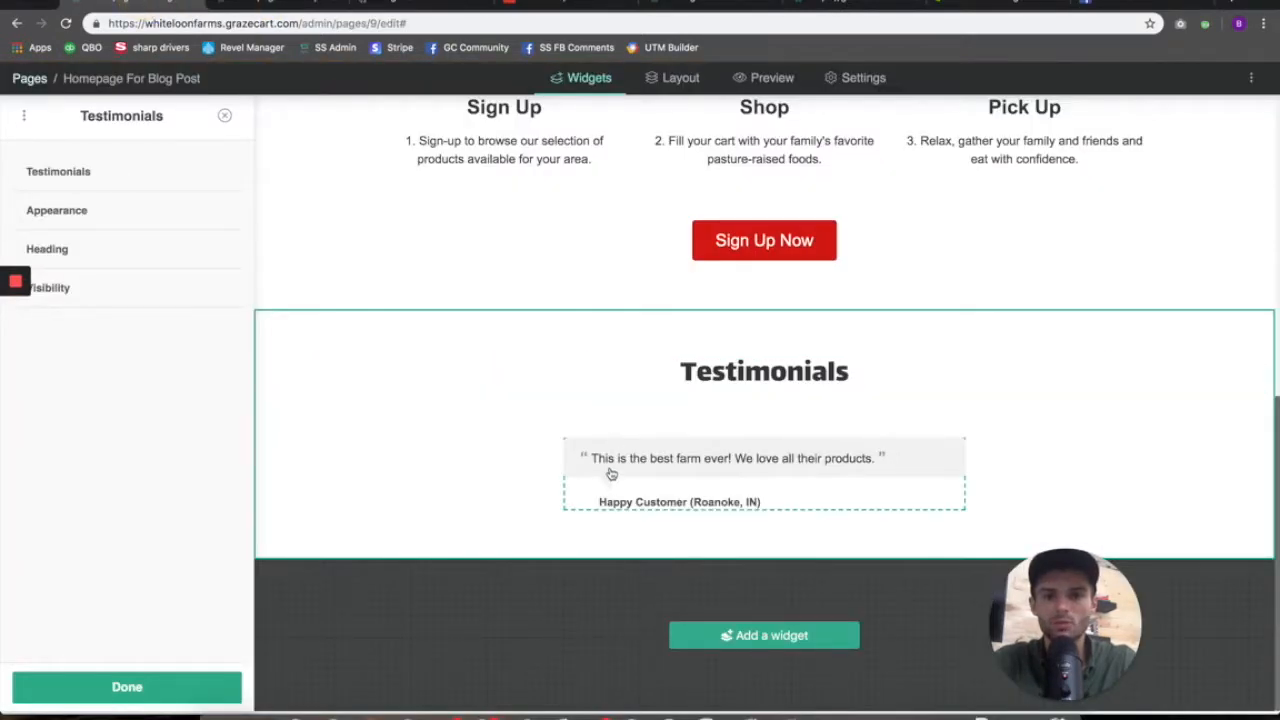
{"action": "left_click", "coordinate": [648, 455]}
{"action": "triple_click", "coordinate": [123, 254]}
{"action": "key", "text": "ctrl+v"}
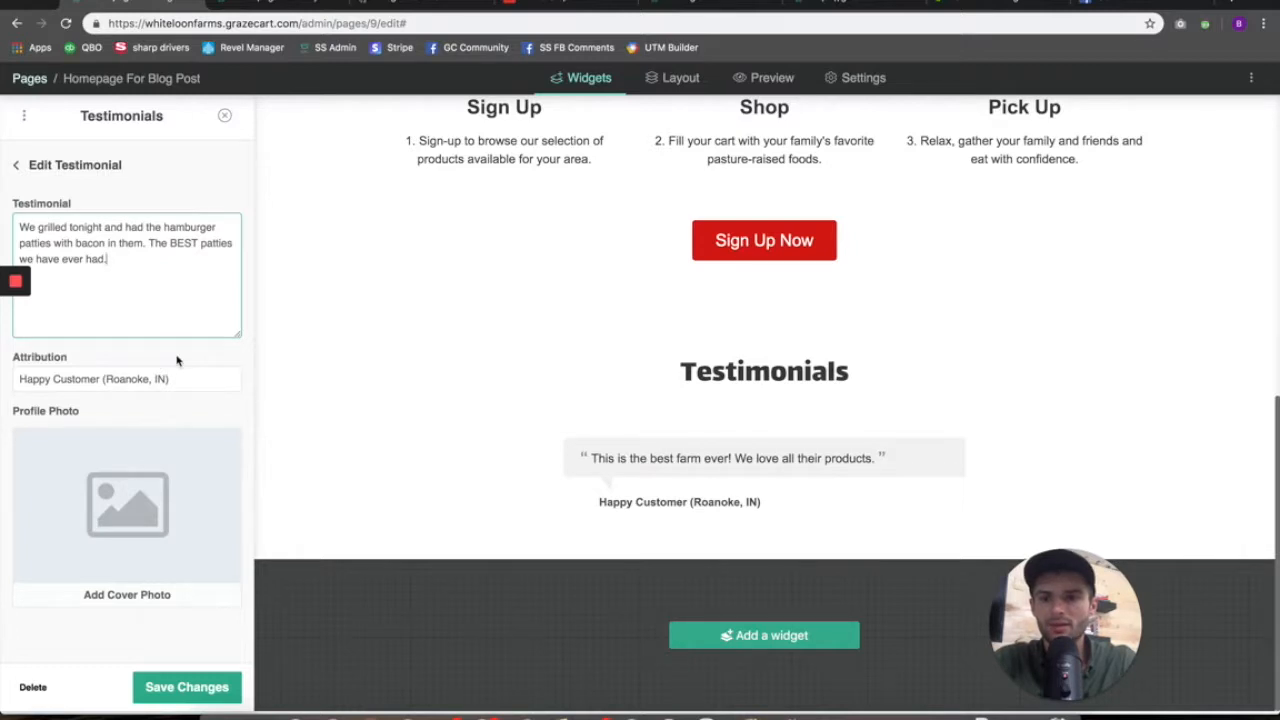
- Copy the reviewer's name from the hamburger patties review on the Seven Sons Farms Facebook page
{"action": "left_click", "coordinate": [100, 379]}
{"action": "left_click", "coordinate": [1112, 4]}
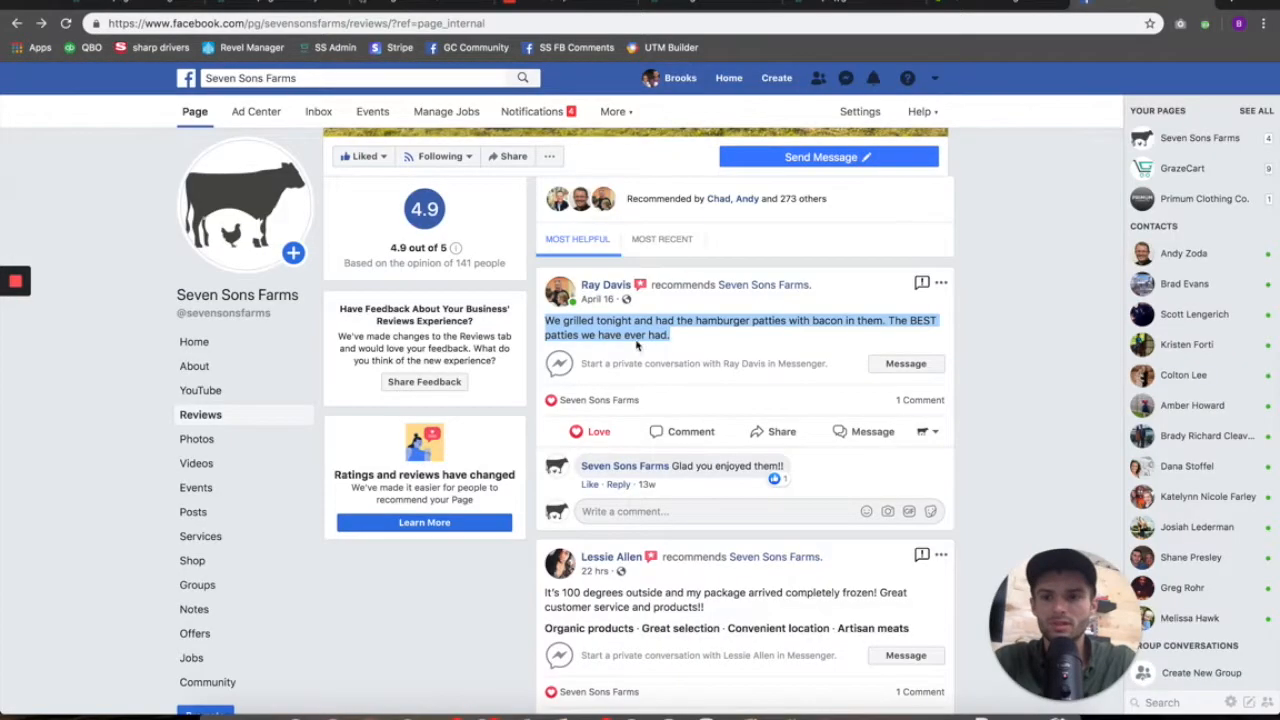
{"action": "left_click_drag", "start_coordinate": [634, 287], "coordinate": [581, 286]}
{"action": "key", "text": "super+c"}
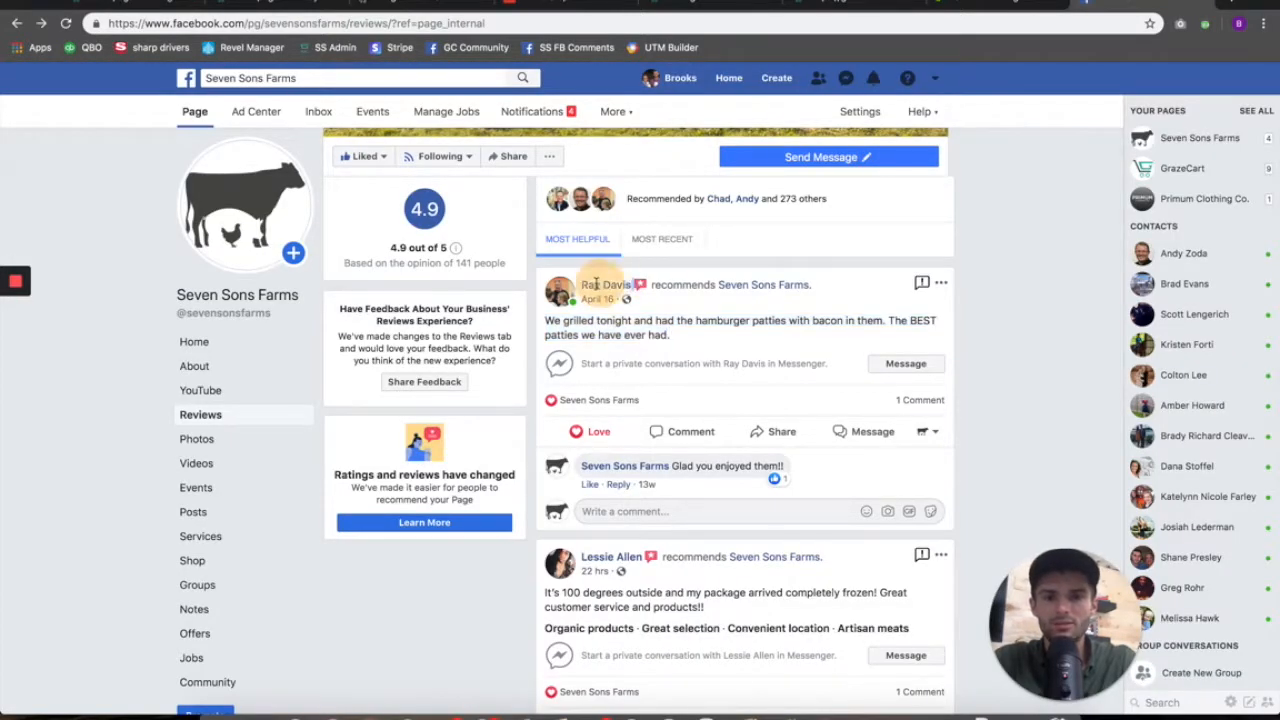
- Set the testimonial's attribution in GrazeCart to the copied reviewer's name and remove the "(Roanoke, IN)" location
{"action": "left_click", "coordinate": [145, 4]}
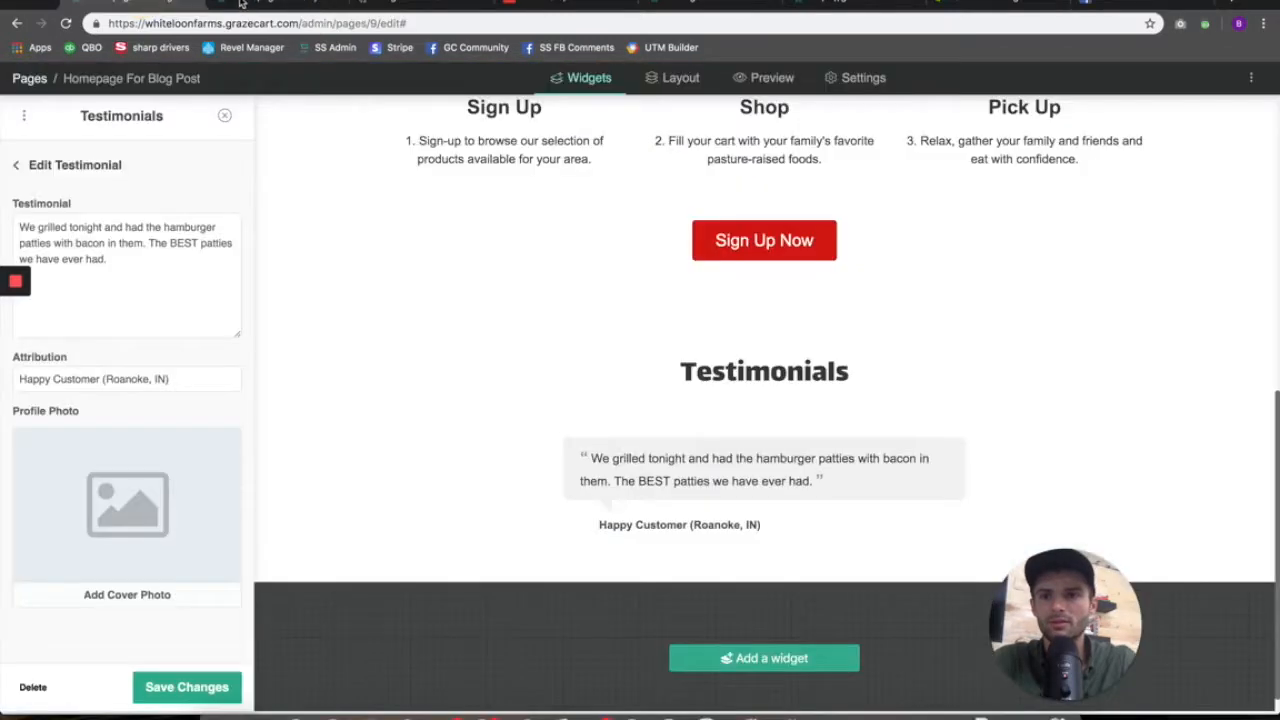
{"action": "left_click_drag", "start_coordinate": [100, 379], "coordinate": [3, 385]}
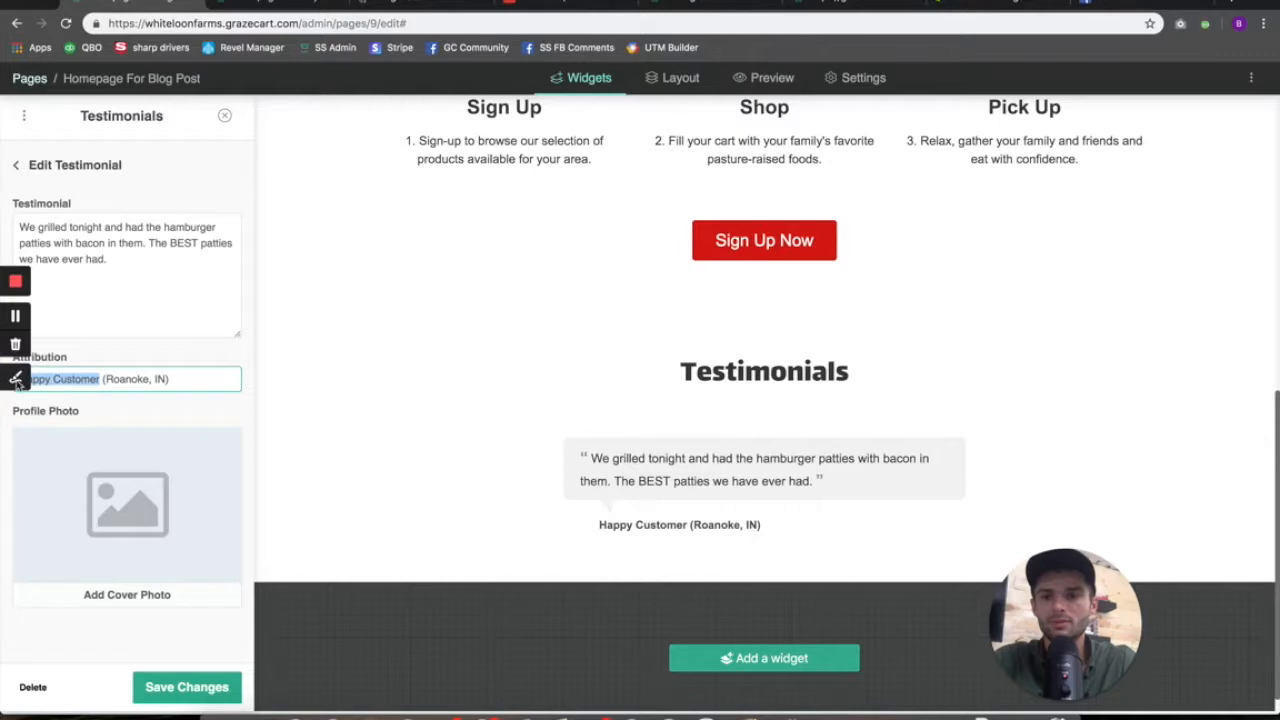
{"action": "key", "text": "super+v"}
{"action": "left_click_drag", "start_coordinate": [151, 379], "coordinate": [74, 375]}
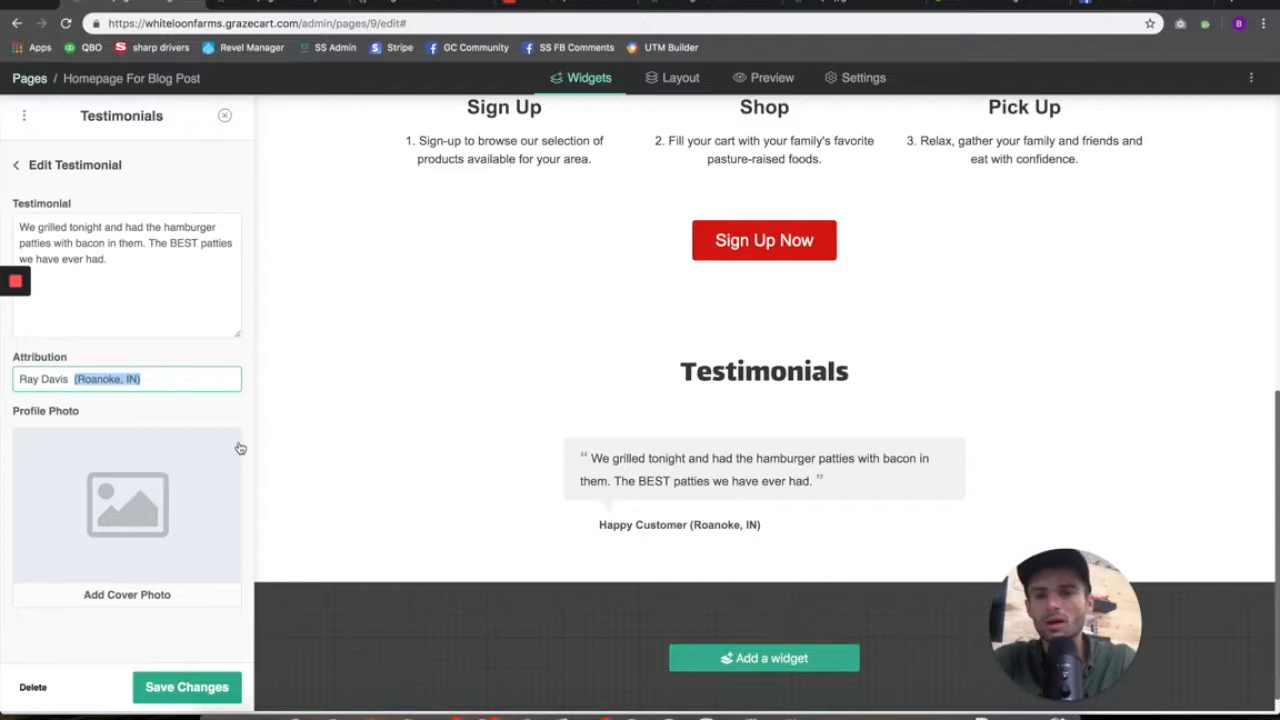
{"action": "key", "text": "BackSpace"}
{"action": "key", "text": "BackSpace"}
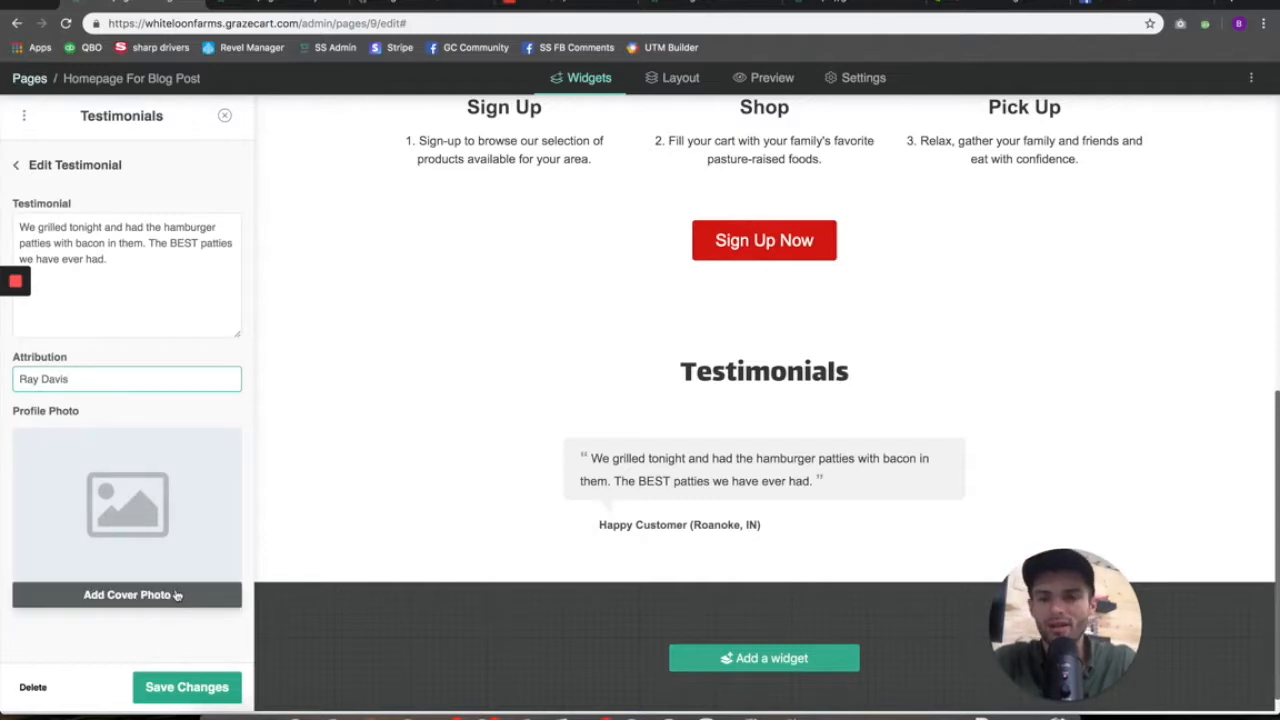
{"action": "left_click", "coordinate": [154, 401]}
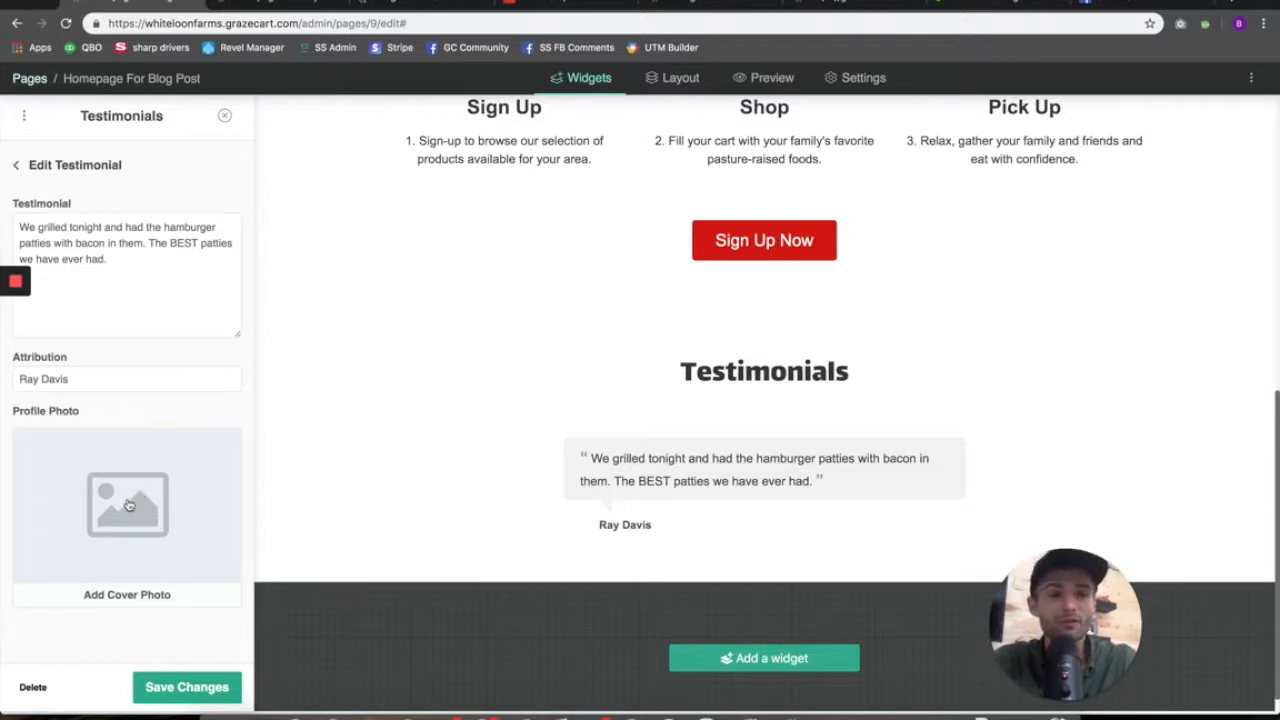
- Try to add the reviewer's Facebook profile picture straight onto the testimonial's Profile Photo placeholder
{"action": "left_click", "coordinate": [1136, 4]}
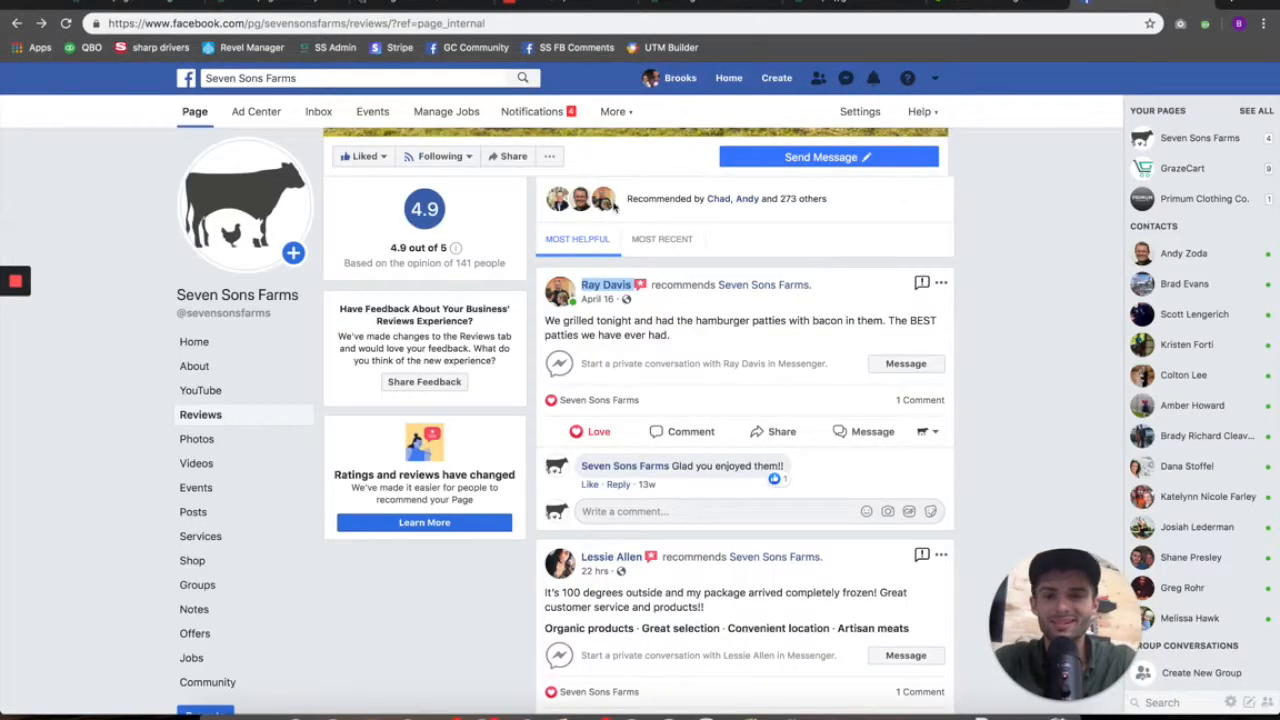
{"action": "mouse_move", "coordinate": [560, 290]}
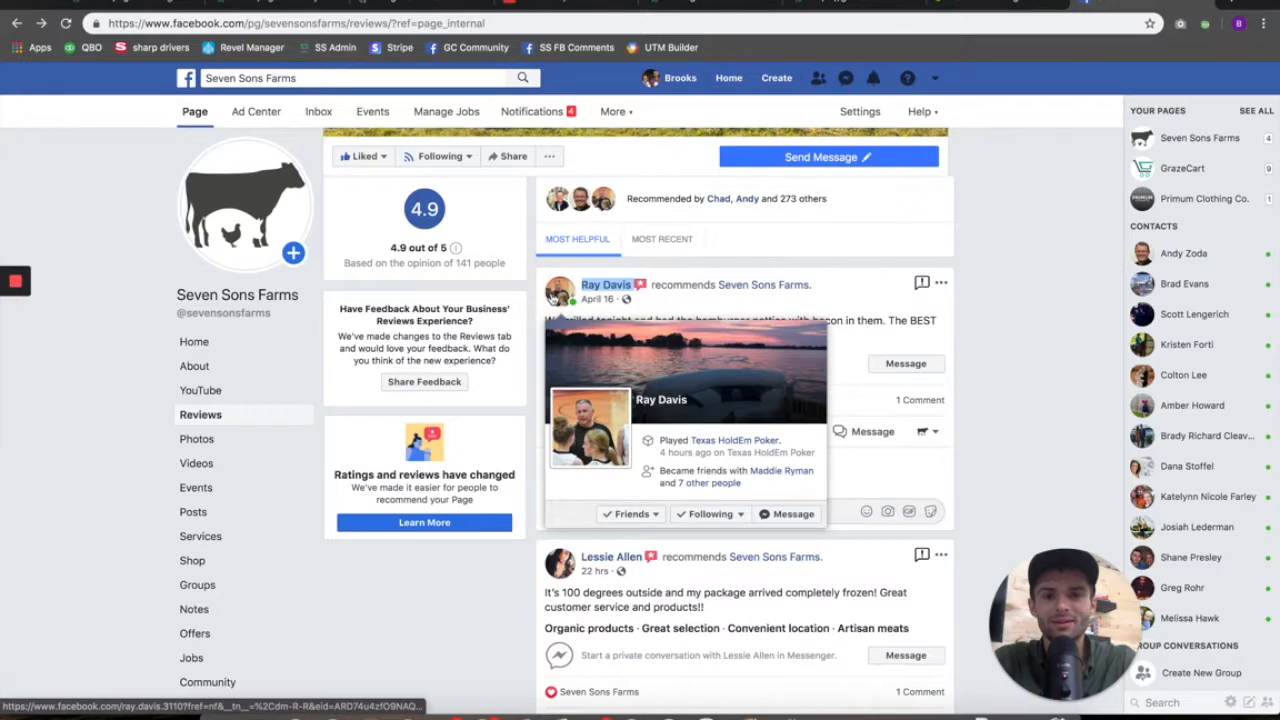
{"action": "left_click_drag", "start_coordinate": [572, 414], "coordinate": [48, 365]}
{"action": "left_click", "coordinate": [140, 6]}
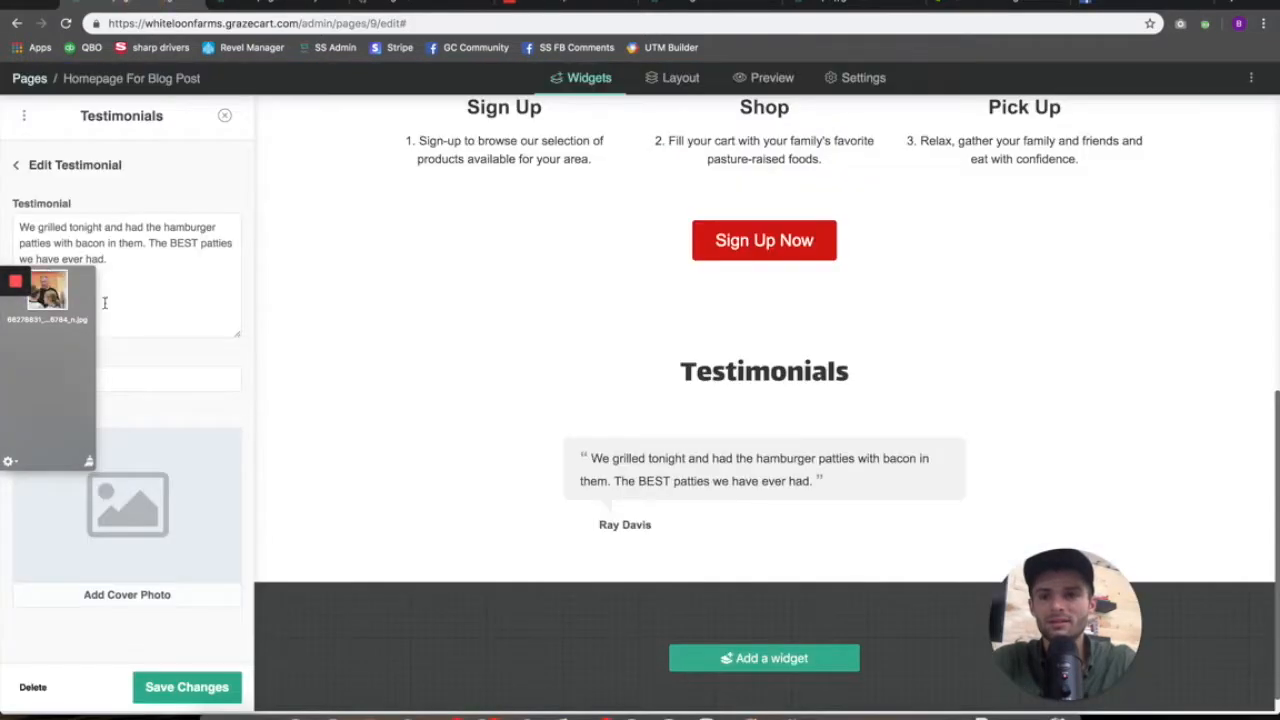
{"action": "left_click_drag", "start_coordinate": [48, 292], "coordinate": [178, 509]}
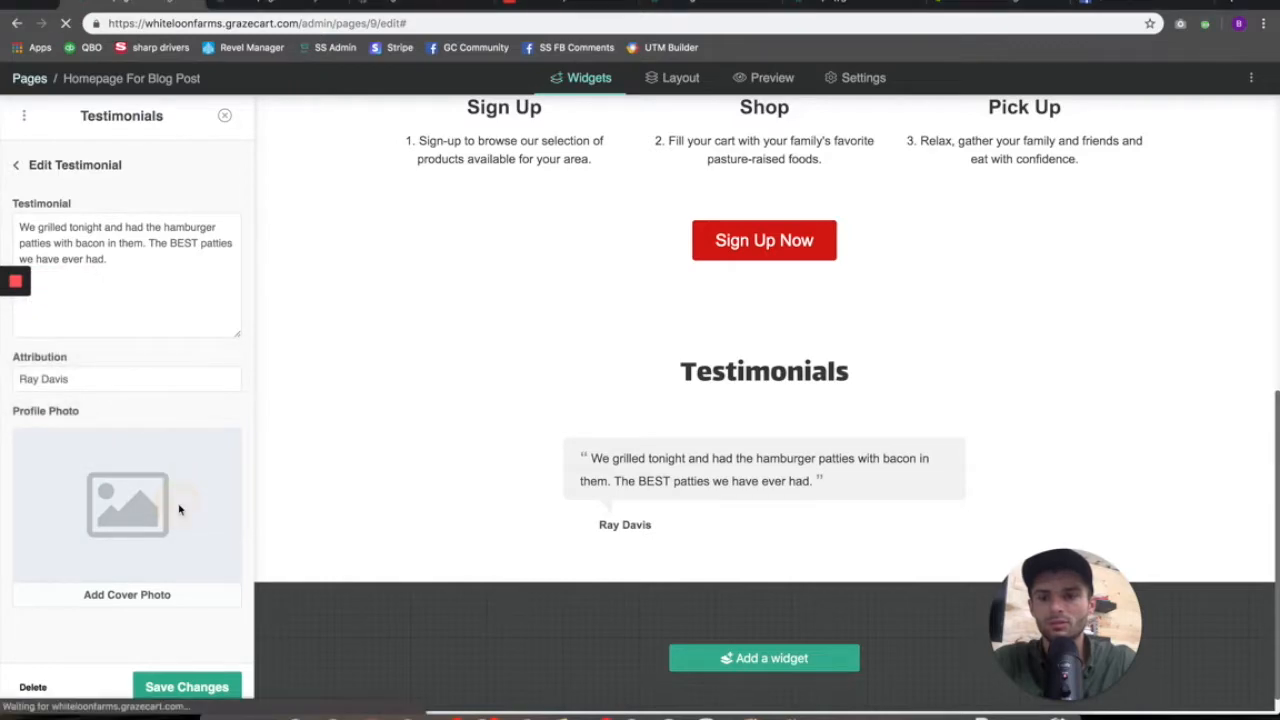
{"action": "left_click", "coordinate": [17, 23]}
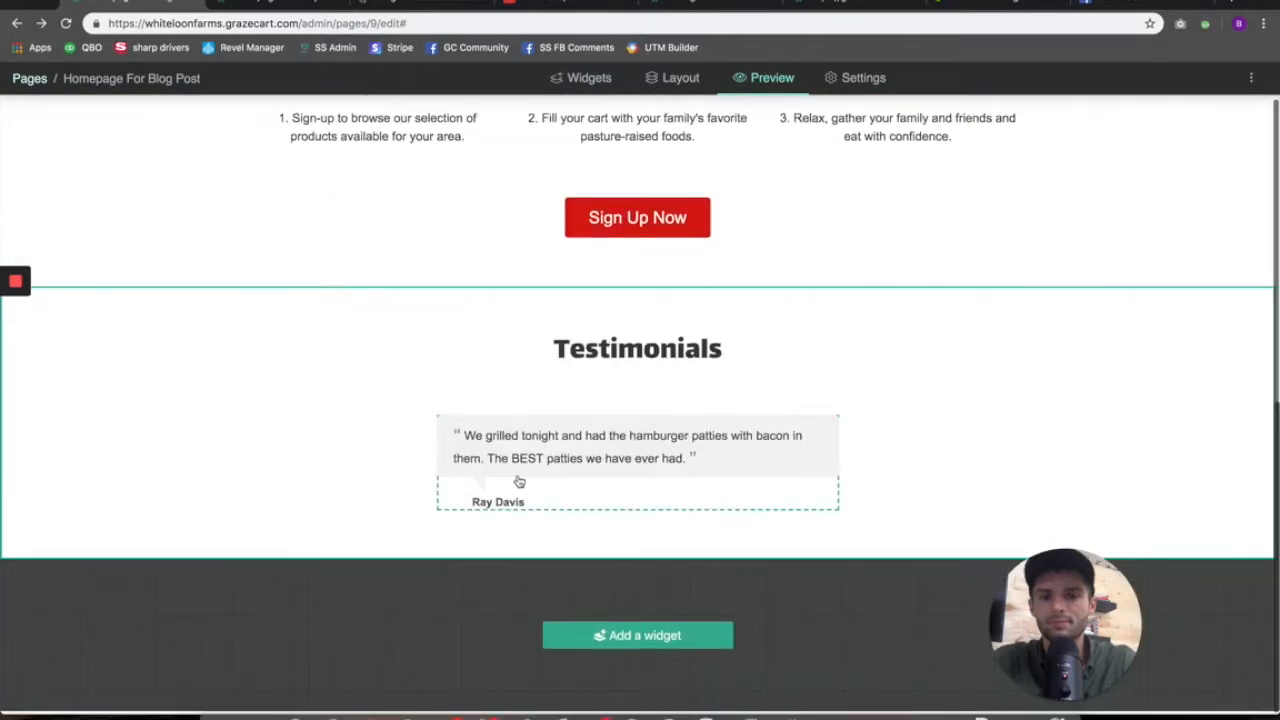
- Open the photo upload area for the hamburger patties testimonial and grab the reviewer's profile picture from their Facebook profile
{"action": "left_click", "coordinate": [517, 486]}
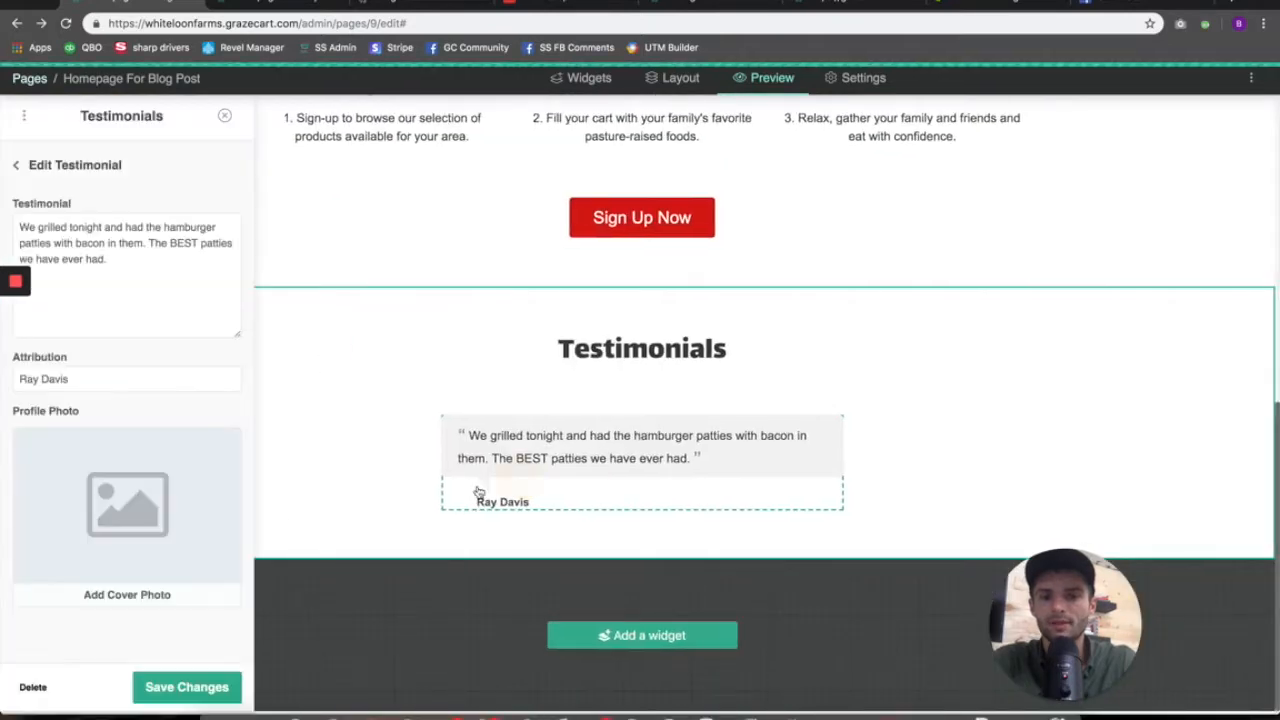
{"action": "left_click", "coordinate": [116, 596]}
{"action": "left_click", "coordinate": [1221, 128]}
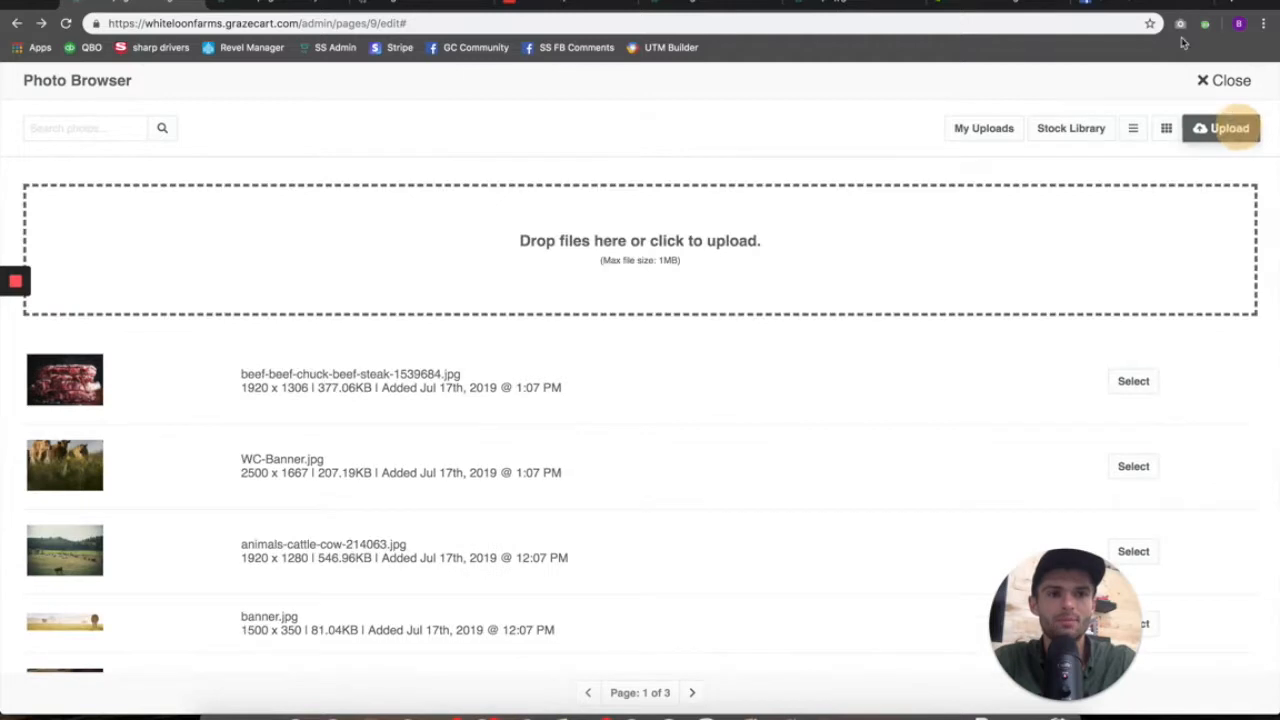
{"action": "left_click", "coordinate": [1140, 4]}
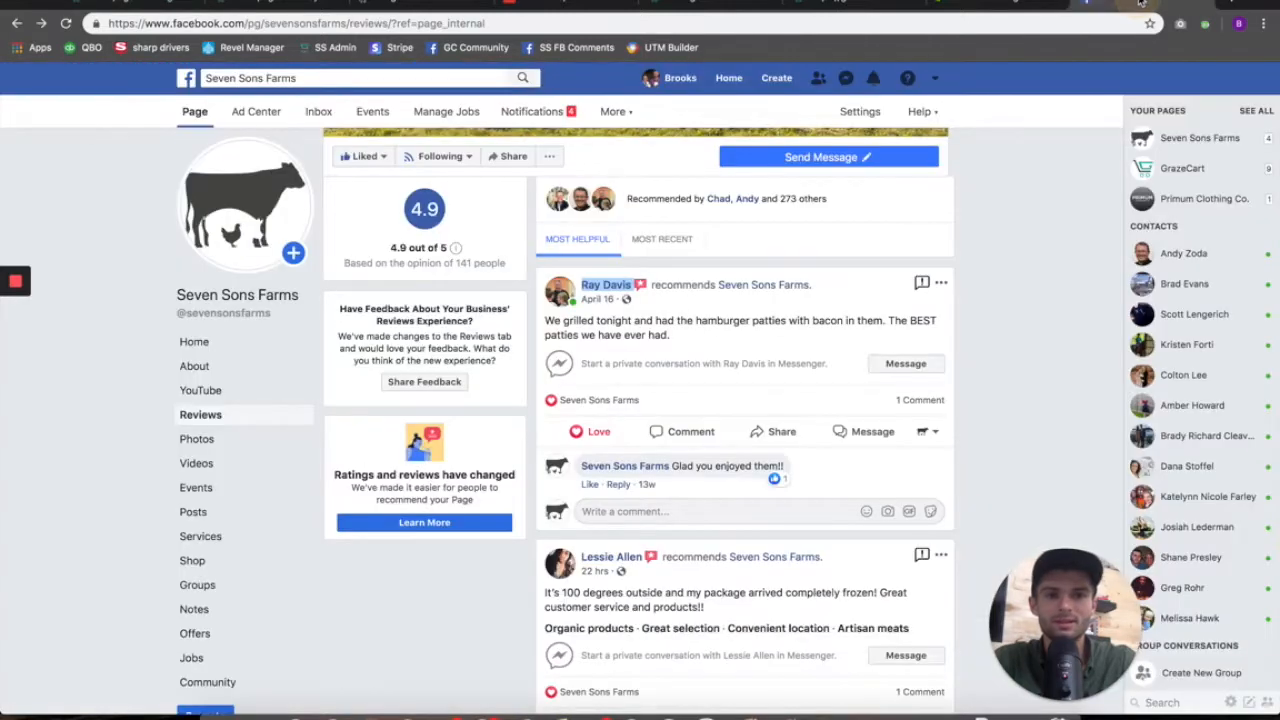
{"action": "left_click", "coordinate": [561, 302]}
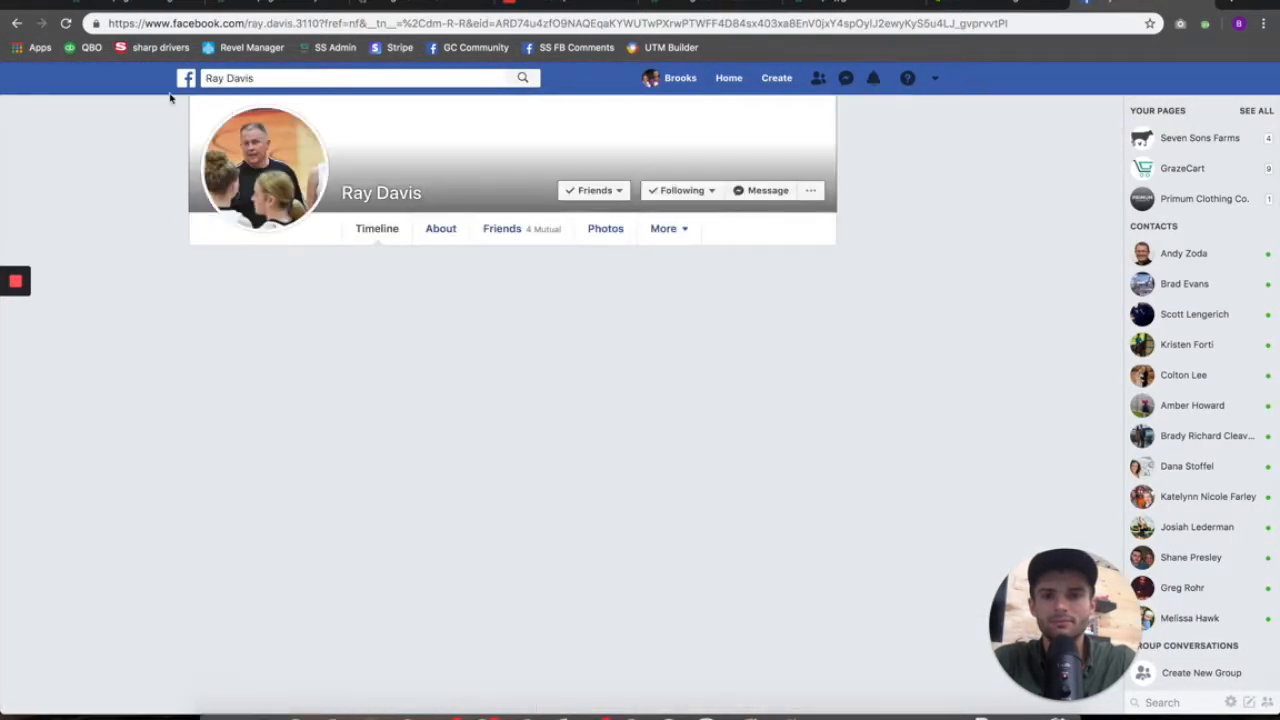
{"action": "left_click_drag", "start_coordinate": [300, 190], "coordinate": [46, 366]}
- Upload the reviewer's profile picture to the Photo Browser and select it as the testimonial's profile photo
{"action": "left_click", "coordinate": [143, 6]}
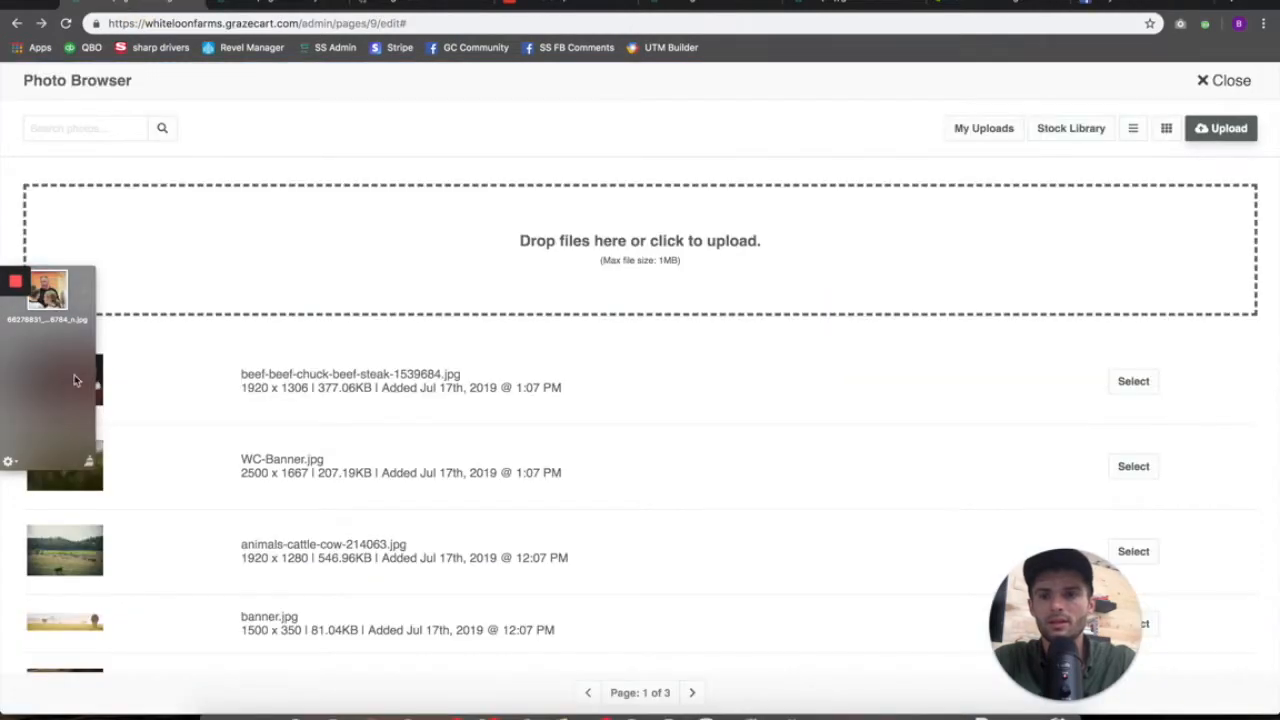
{"action": "left_click_drag", "start_coordinate": [48, 298], "coordinate": [397, 260]}
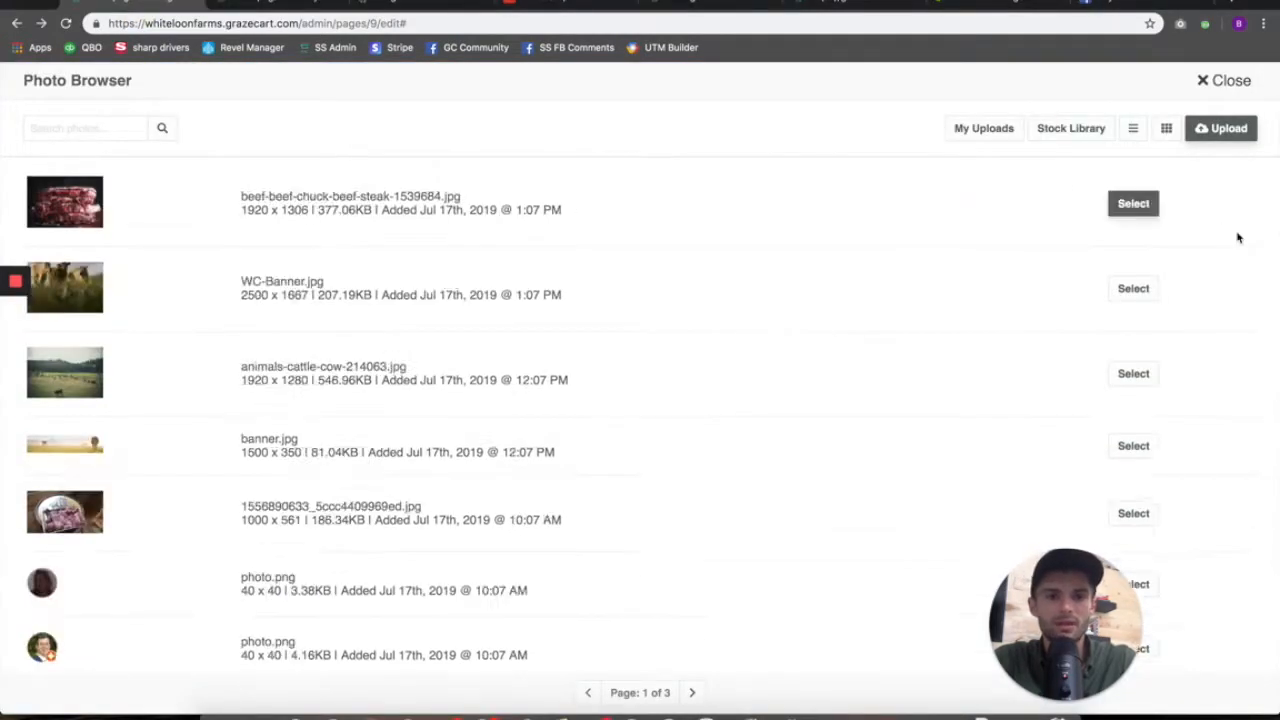
{"action": "left_click", "coordinate": [1134, 205]}
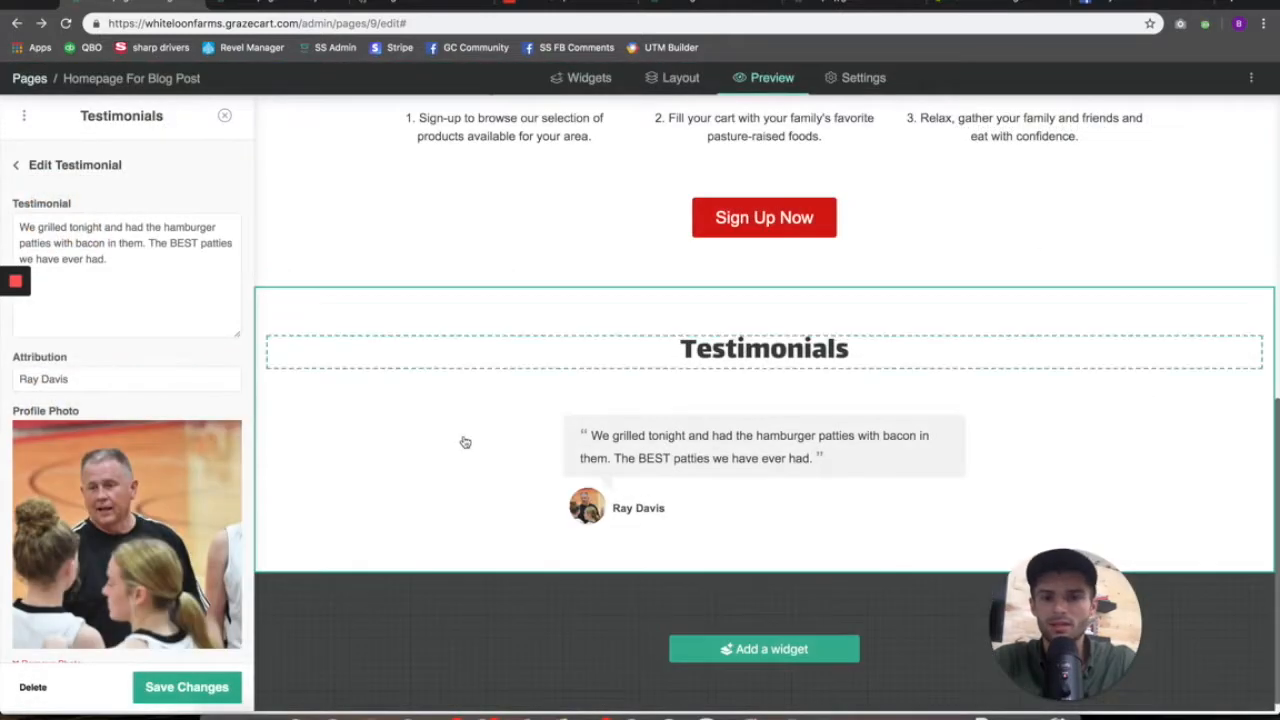
- Save the hamburger patties testimonial and add two more testimonials to the widget
{"action": "scroll", "coordinate": [180, 660], "scroll_direction": "down", "scroll_amount": 1}
{"action": "left_click", "coordinate": [180, 688]}
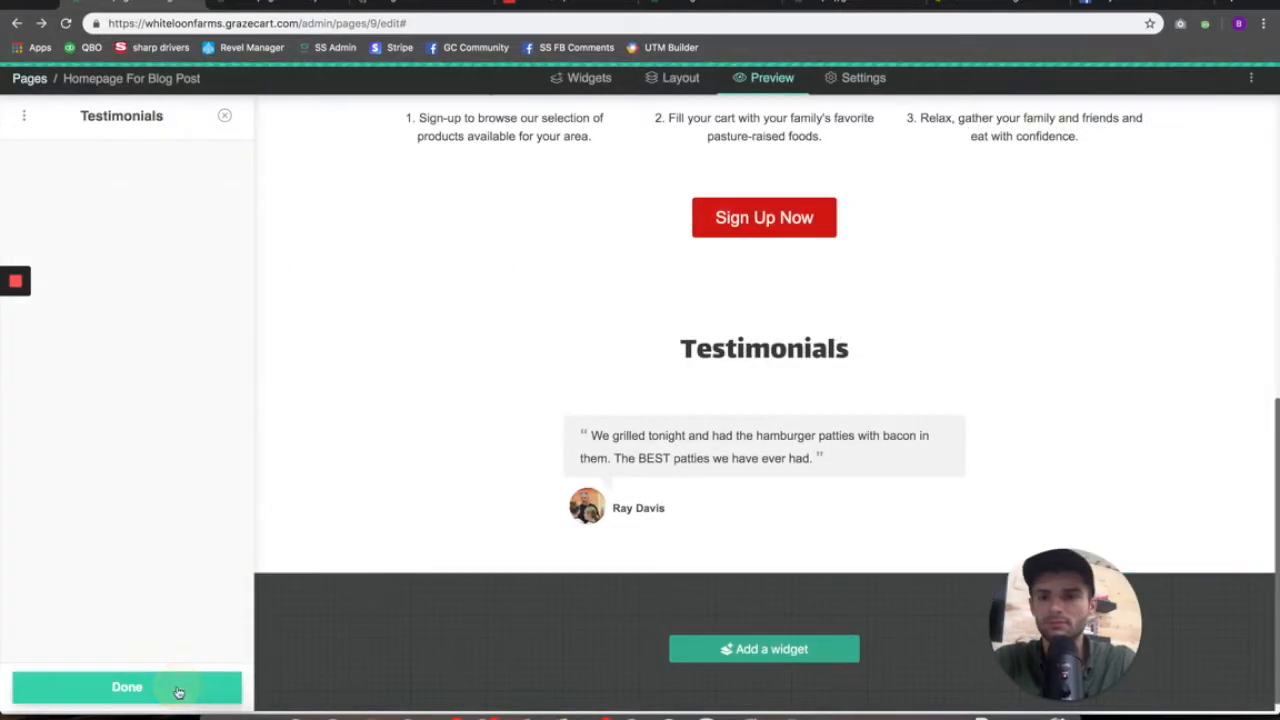
{"action": "left_click", "coordinate": [116, 250]}
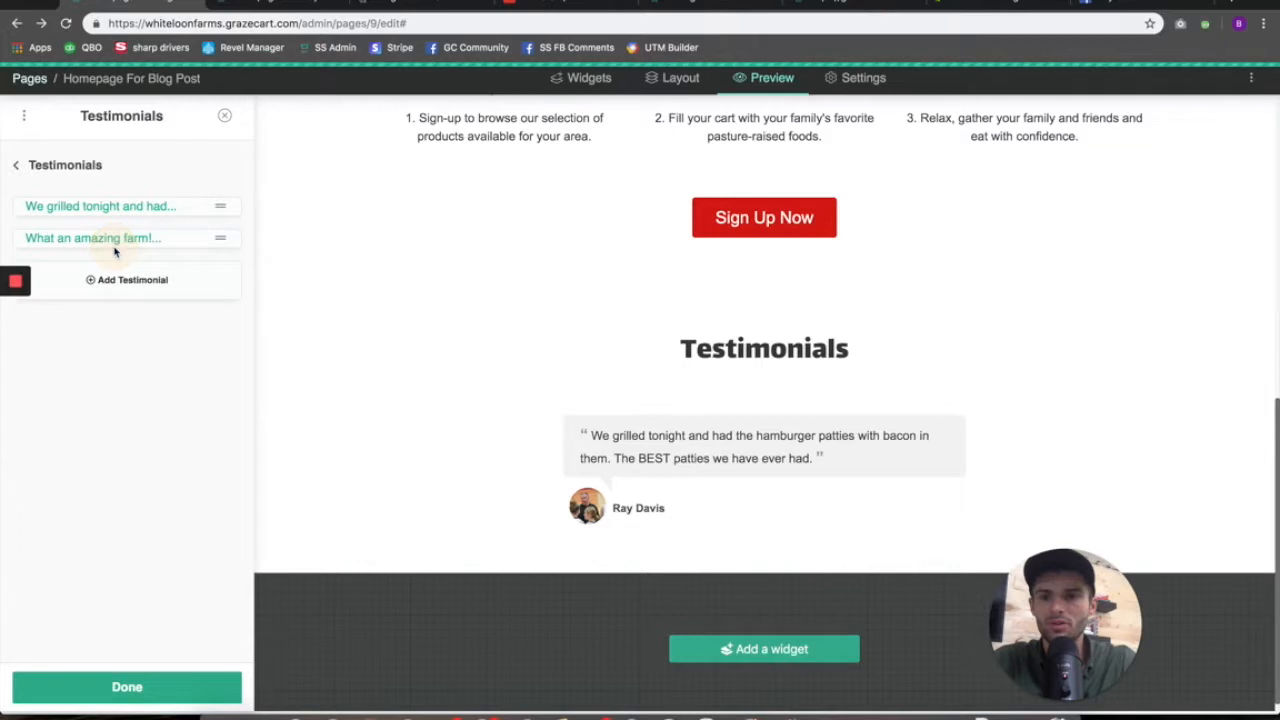
{"action": "left_click", "coordinate": [116, 284]}
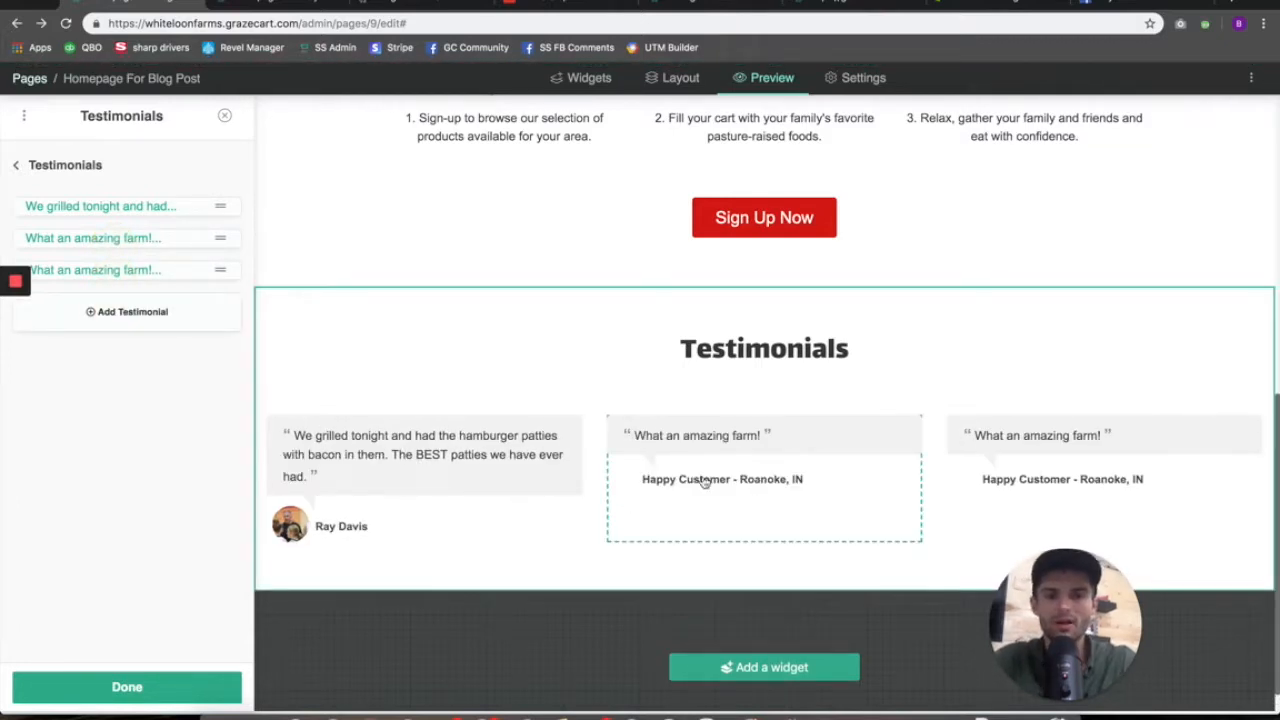
- Set the second testimonial's text to "It's 100 degrees outside and my package arrived completely frozen! Great customer service and products!!" and fetch the reviewer's photo
{"action": "left_click", "coordinate": [713, 447]}
{"action": "left_click", "coordinate": [1138, 6]}
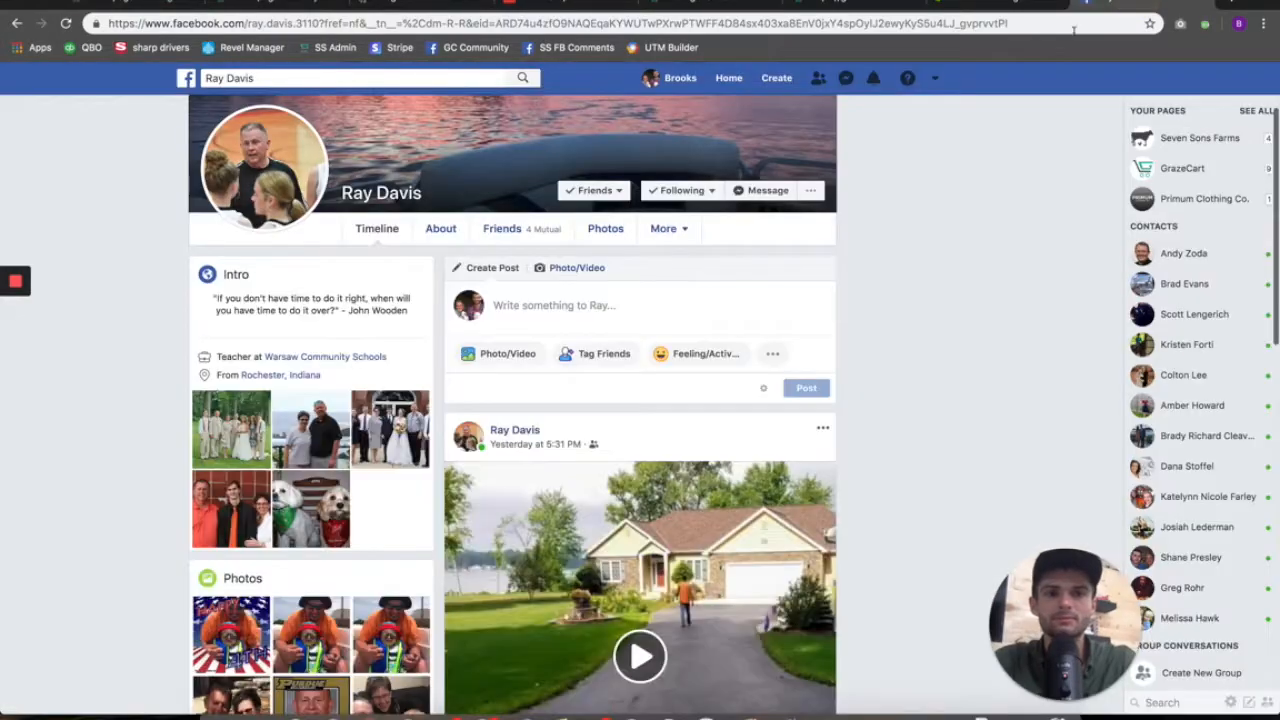
{"action": "scroll", "coordinate": [174, 336], "scroll_direction": "down", "scroll_amount": 3}
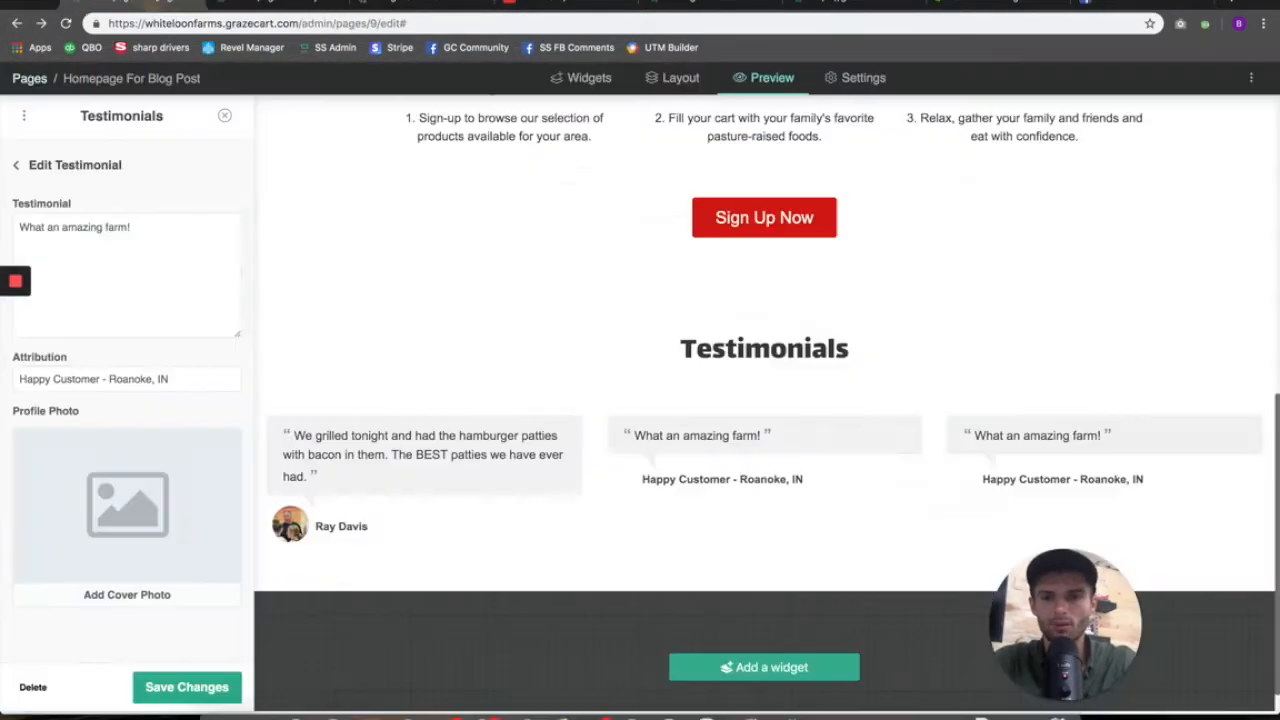
{"action": "key", "text": "ctrl+a"}
{"action": "type", "text": "It's 100 degrees outside and my package arrived completely frozen! Great customer service and products!!"}
{"action": "left_click_drag", "start_coordinate": [590, 297], "coordinate": [57, 345]}
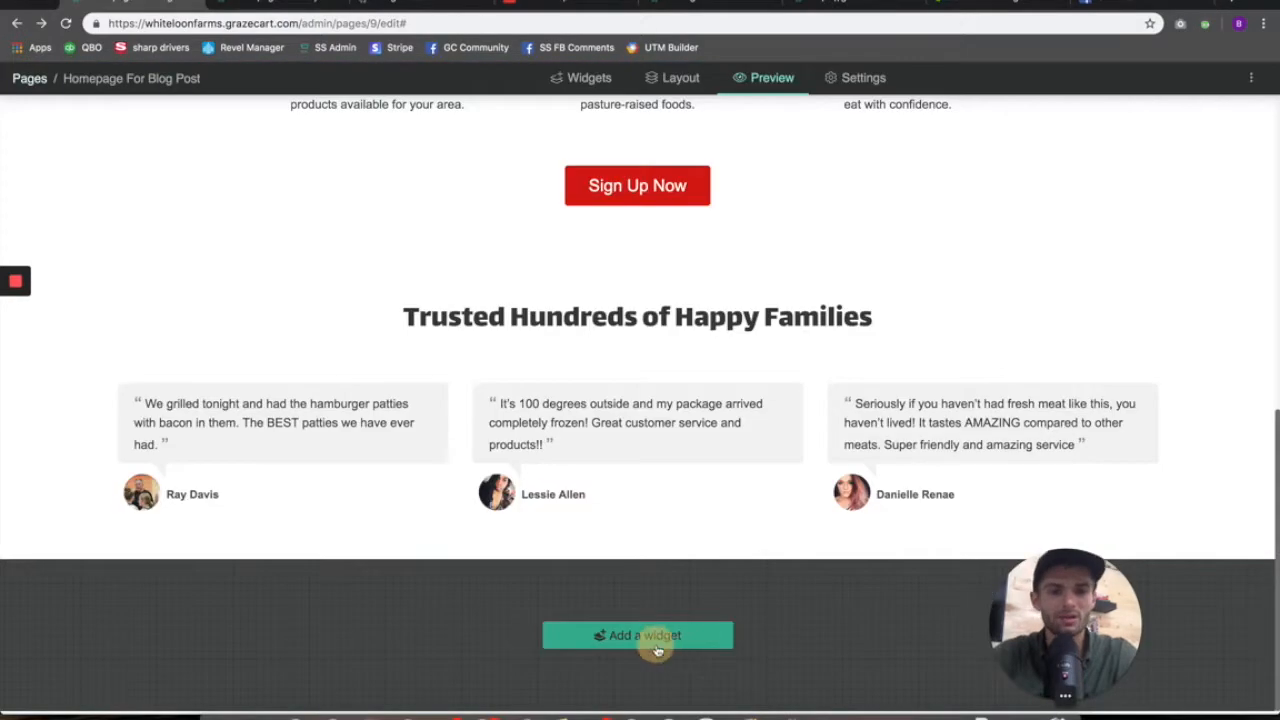
- Open the widget library to choose a section for below the customer testimonials
{"action": "left_click", "coordinate": [654, 638]}
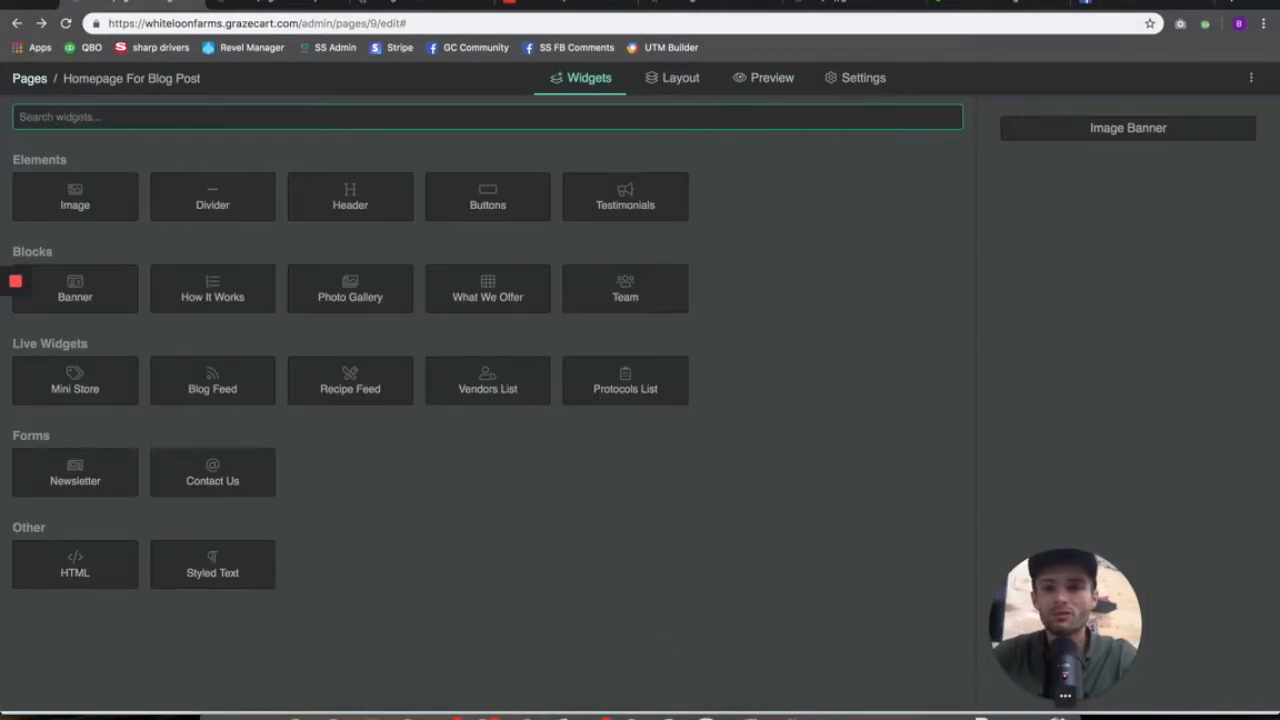
{"action": "left_click", "coordinate": [679, 88]}
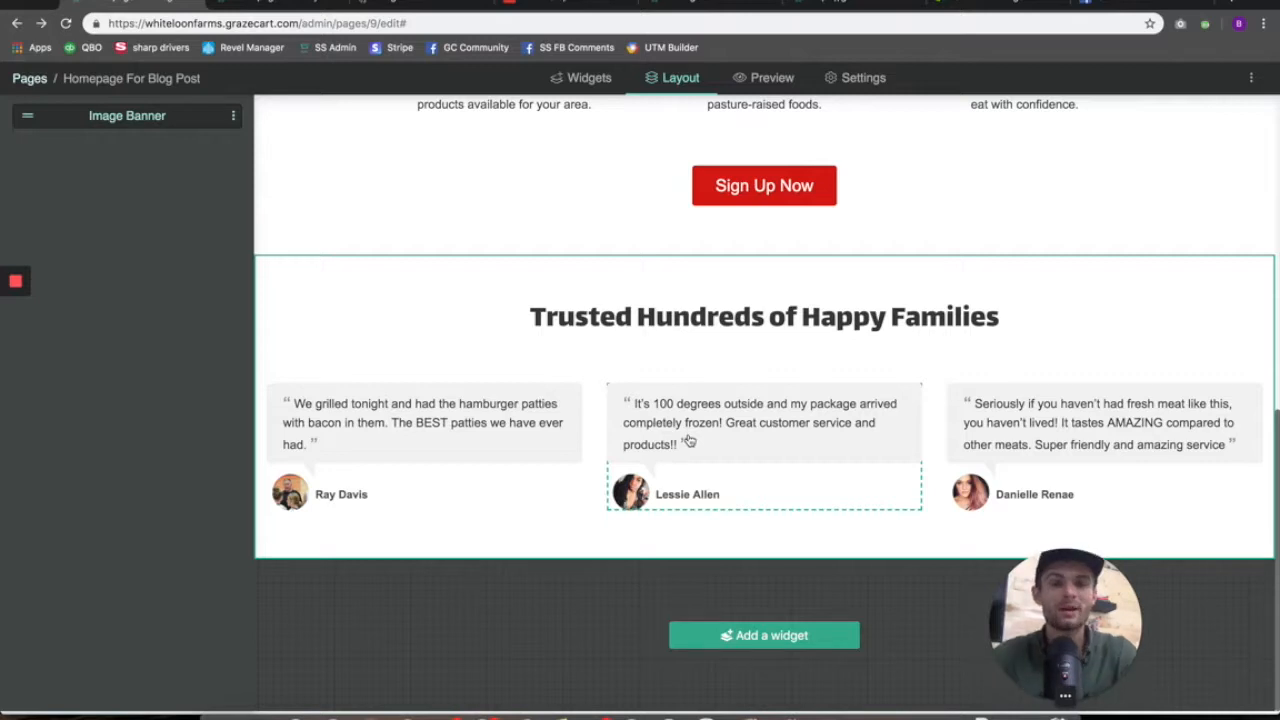
{"action": "left_click", "coordinate": [756, 637]}
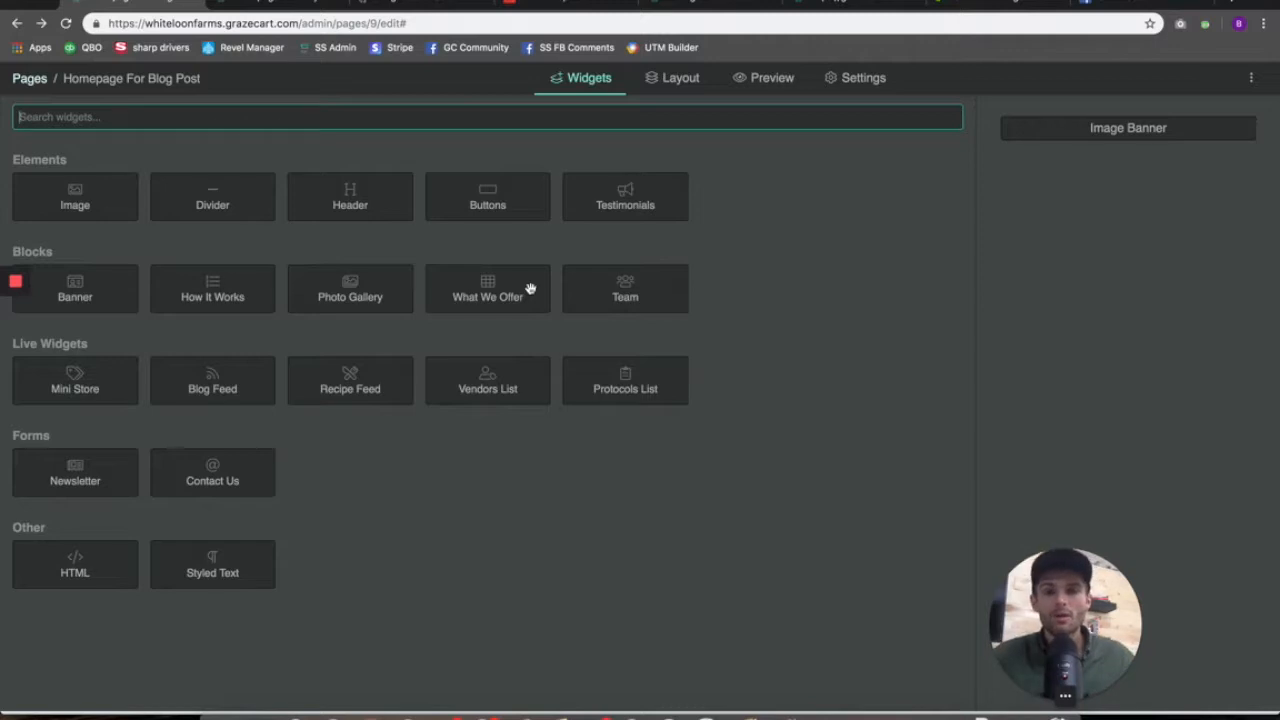
- Open the sevensons.net homepage in a new tab and examine its farm tour banner and video preview
{"action": "left_click", "coordinate": [425, 5]}
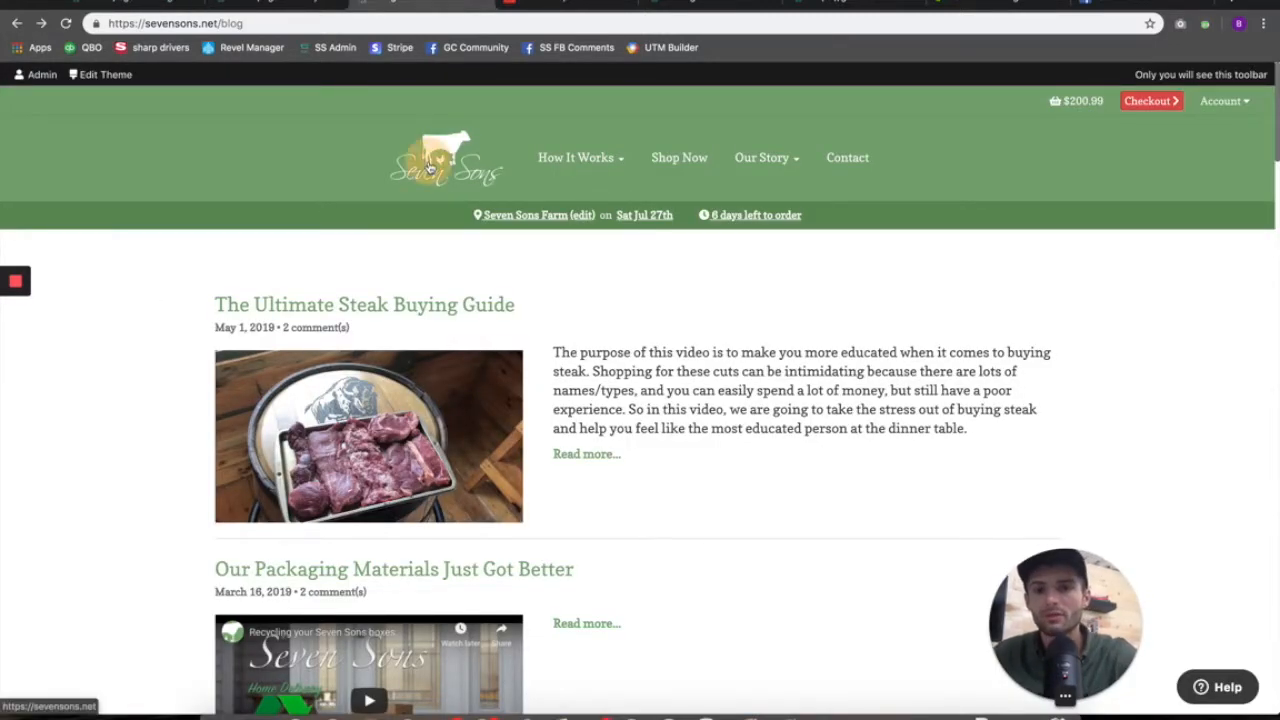
{"action": "left_click", "coordinate": [430, 168]}
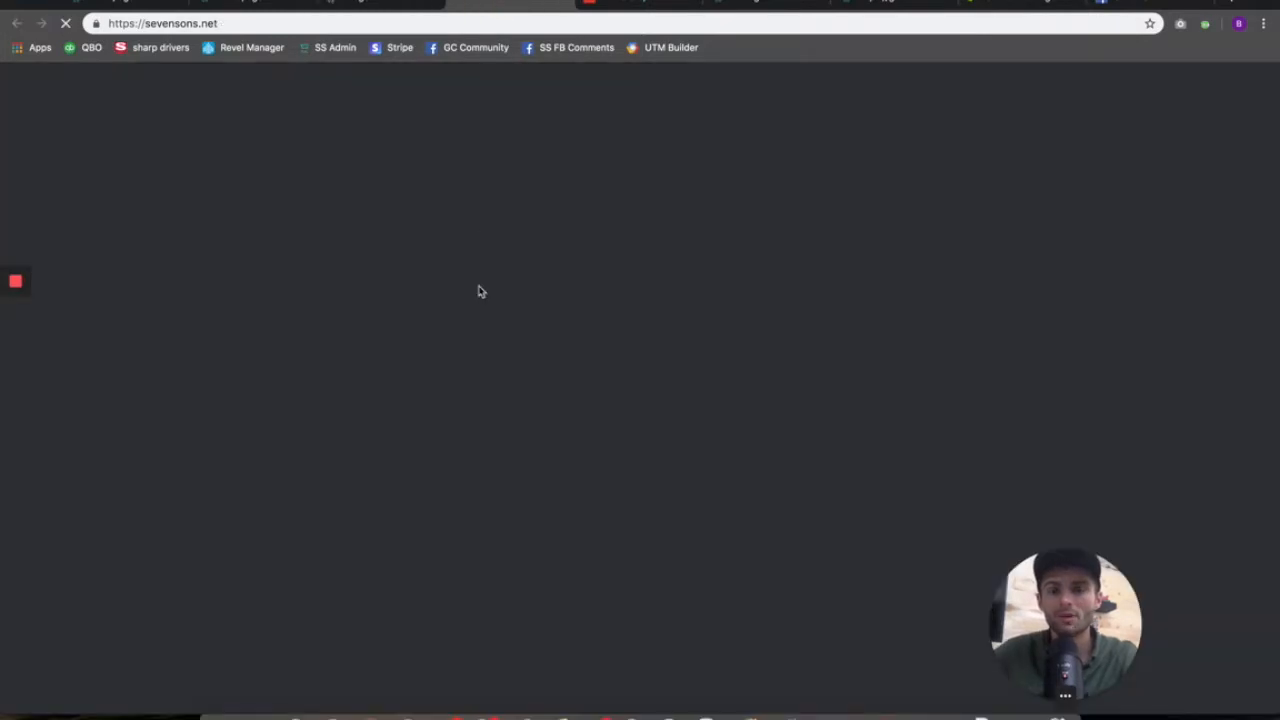
{"action": "scroll", "coordinate": [478, 291], "scroll_direction": "down", "scroll_amount": 3}
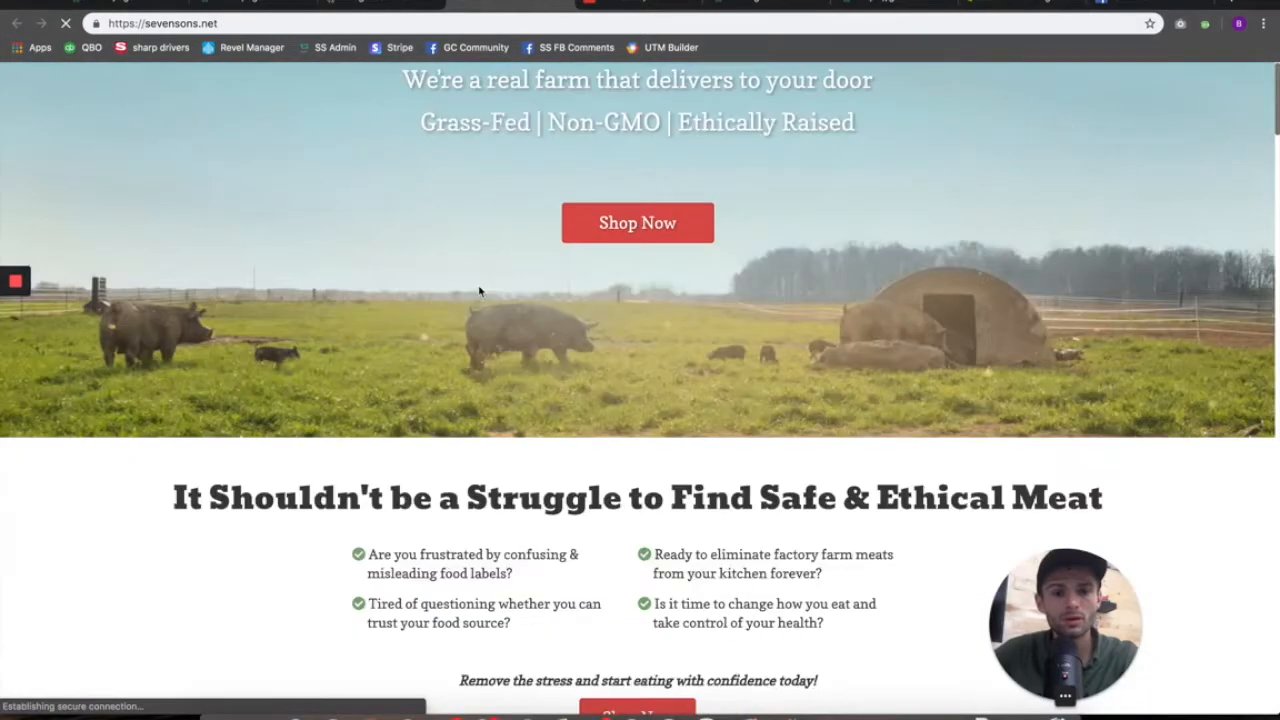
{"action": "scroll", "coordinate": [479, 291], "scroll_direction": "down", "scroll_amount": 10}
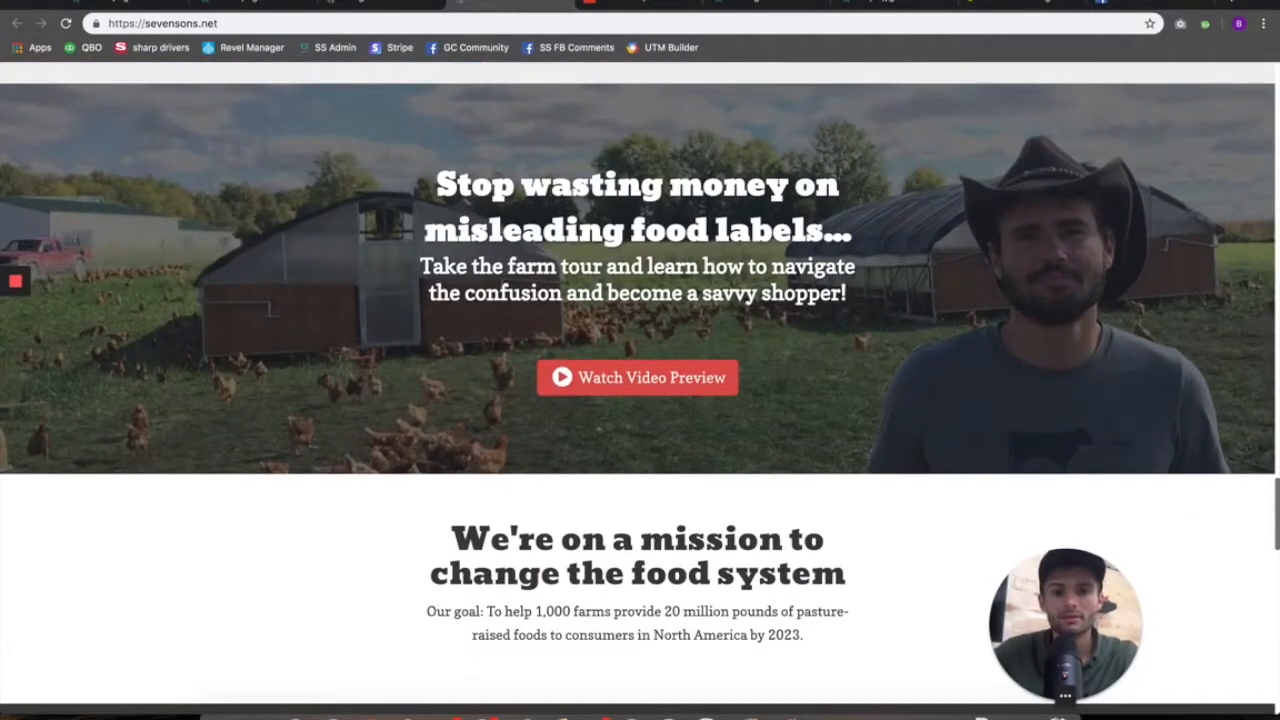
{"action": "left_click", "coordinate": [642, 378]}
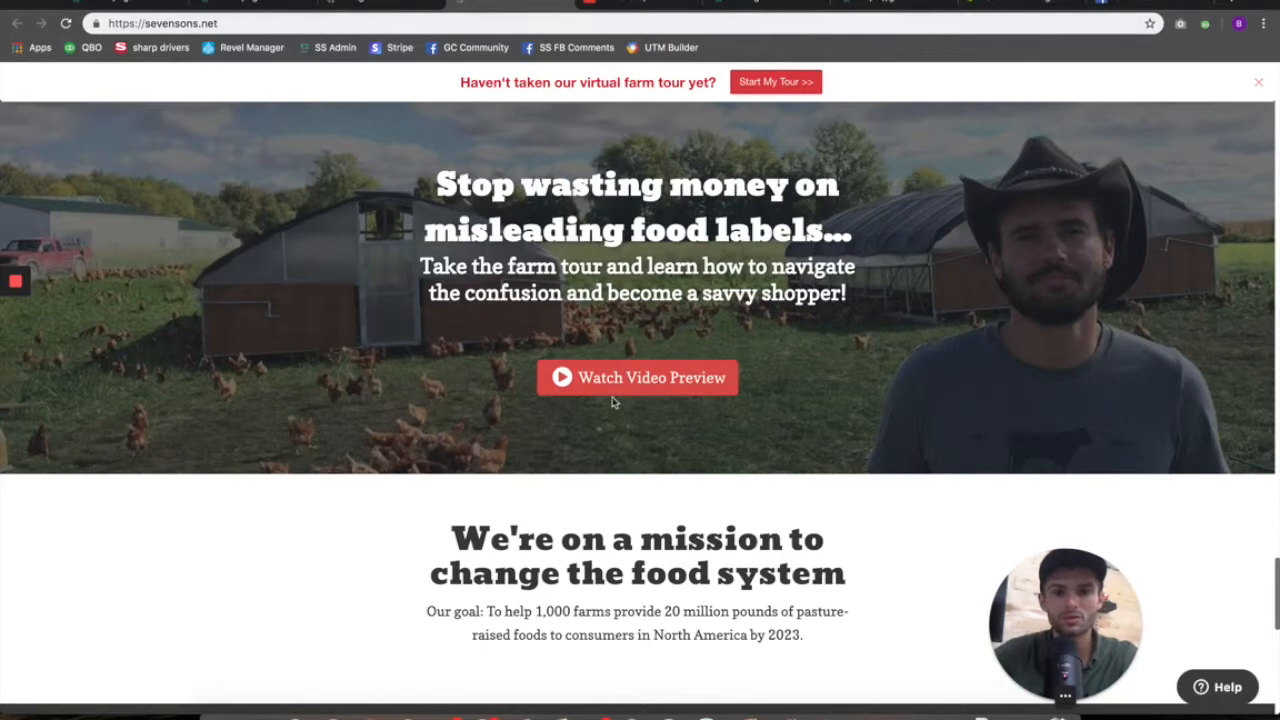
- Open the sevensons.net farm tour video preview, and look at the steak buying guide post on the farm's blog
{"action": "left_click", "coordinate": [615, 384]}
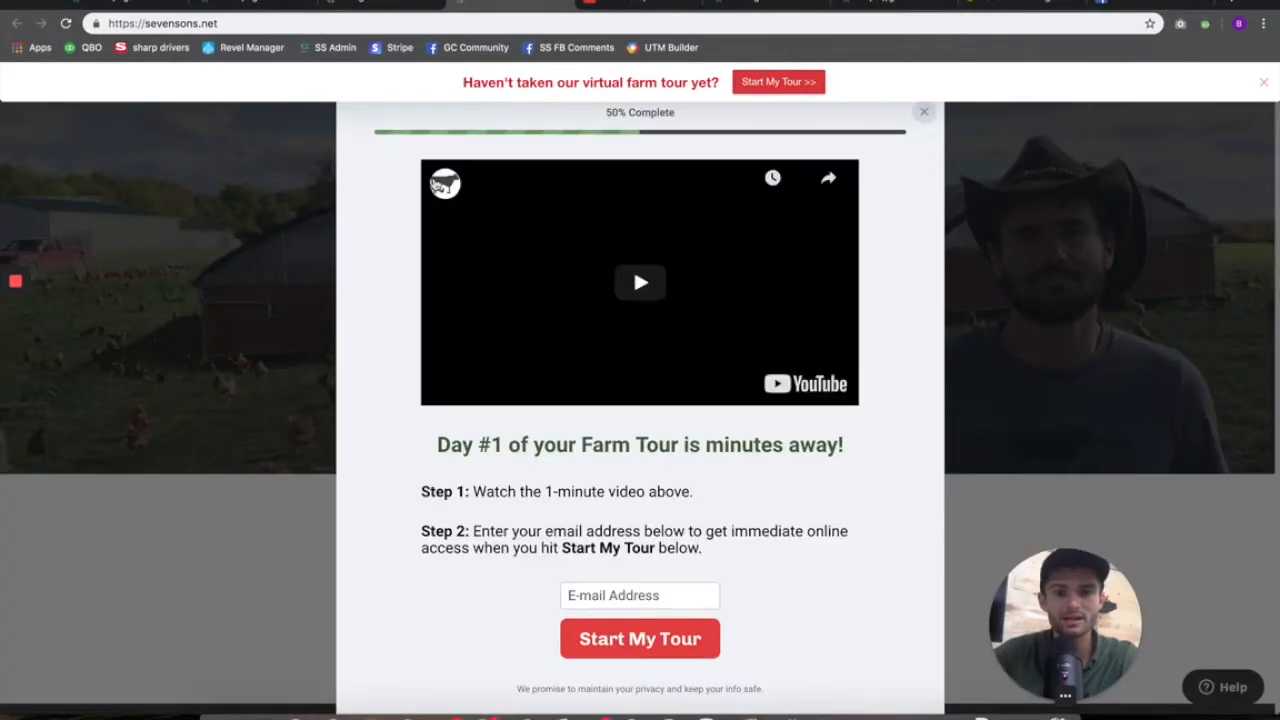
{"action": "left_click", "coordinate": [389, 2]}
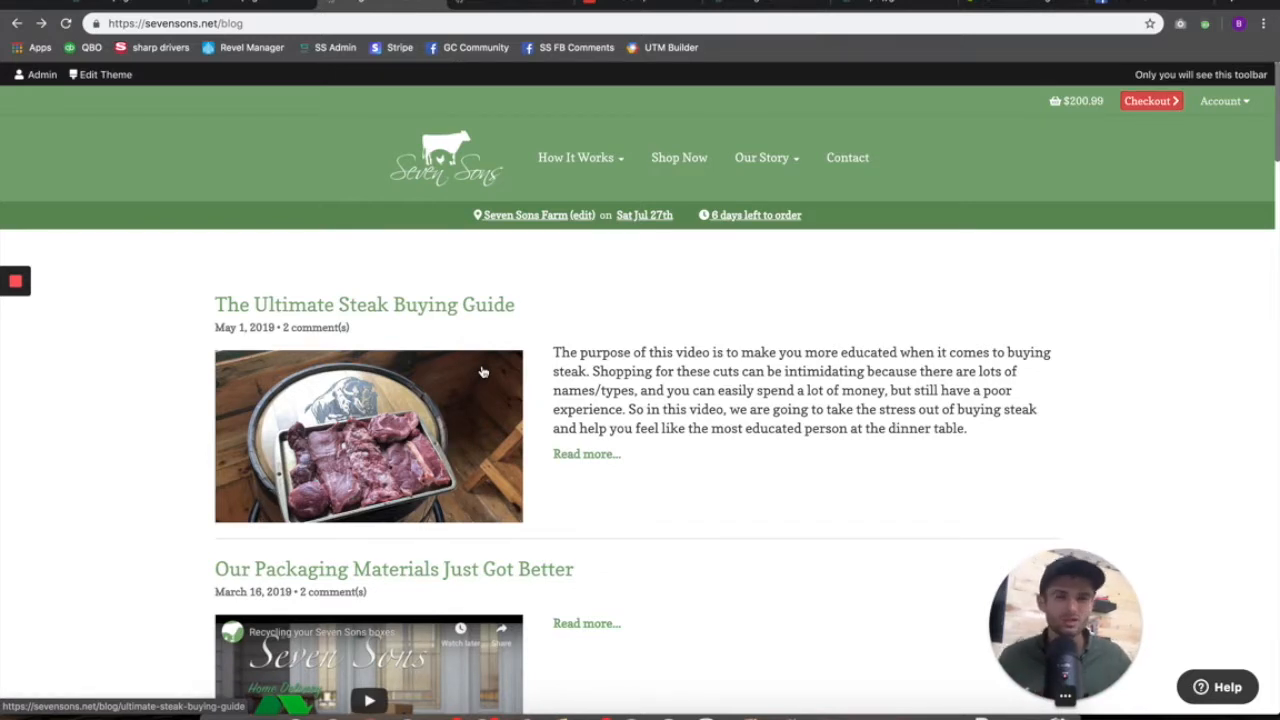
{"action": "left_click", "coordinate": [250, 3]}
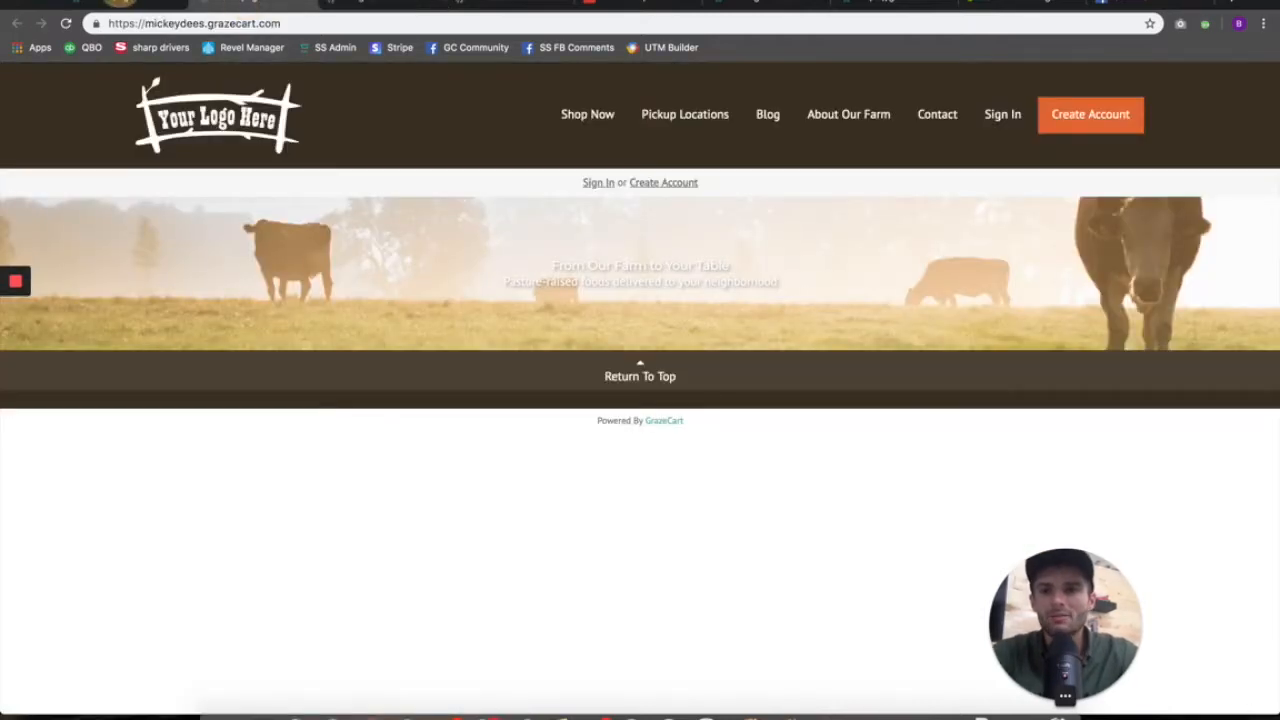
- Return to the Homepage For Blog Post editor and add a Banner widget to the page
{"action": "left_click", "coordinate": [118, 4]}
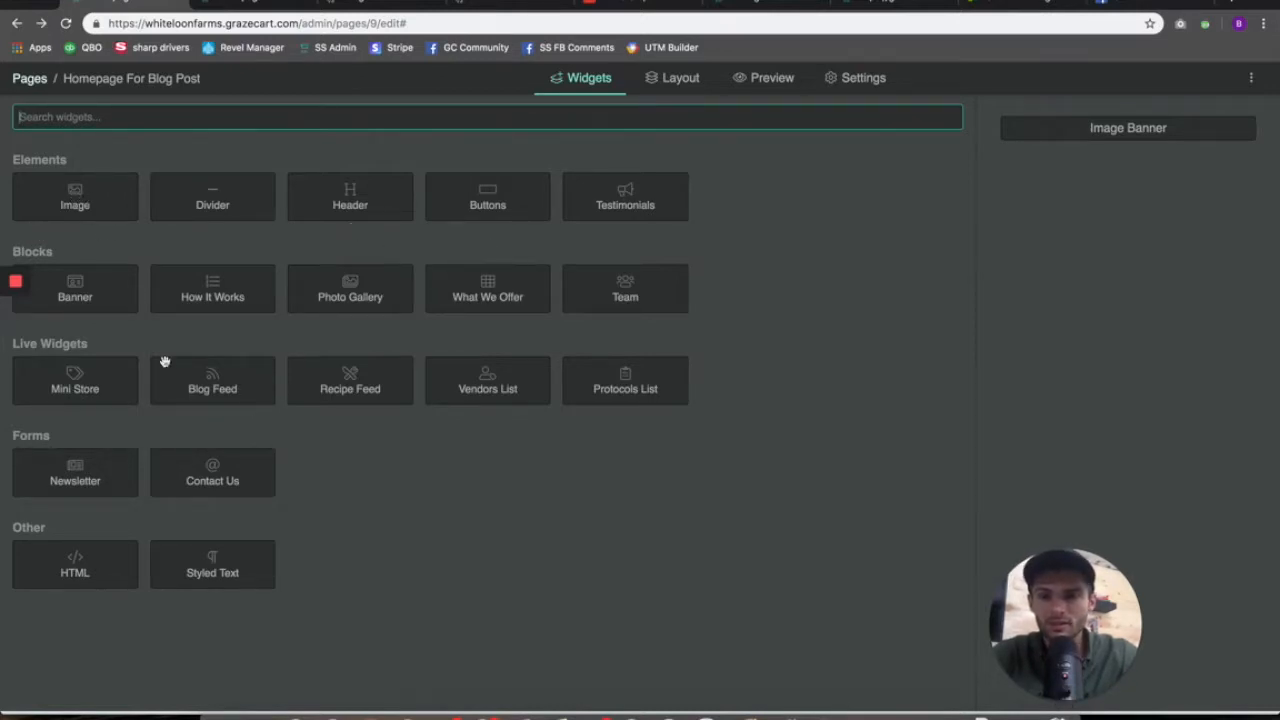
{"action": "left_click", "coordinate": [85, 297]}
{"action": "scroll", "coordinate": [283, 414], "scroll_direction": "down", "scroll_amount": 9}
{"action": "scroll", "coordinate": [286, 415], "scroll_direction": "down", "scroll_amount": 1}
{"action": "scroll", "coordinate": [279, 364], "scroll_direction": "up", "scroll_amount": 11}
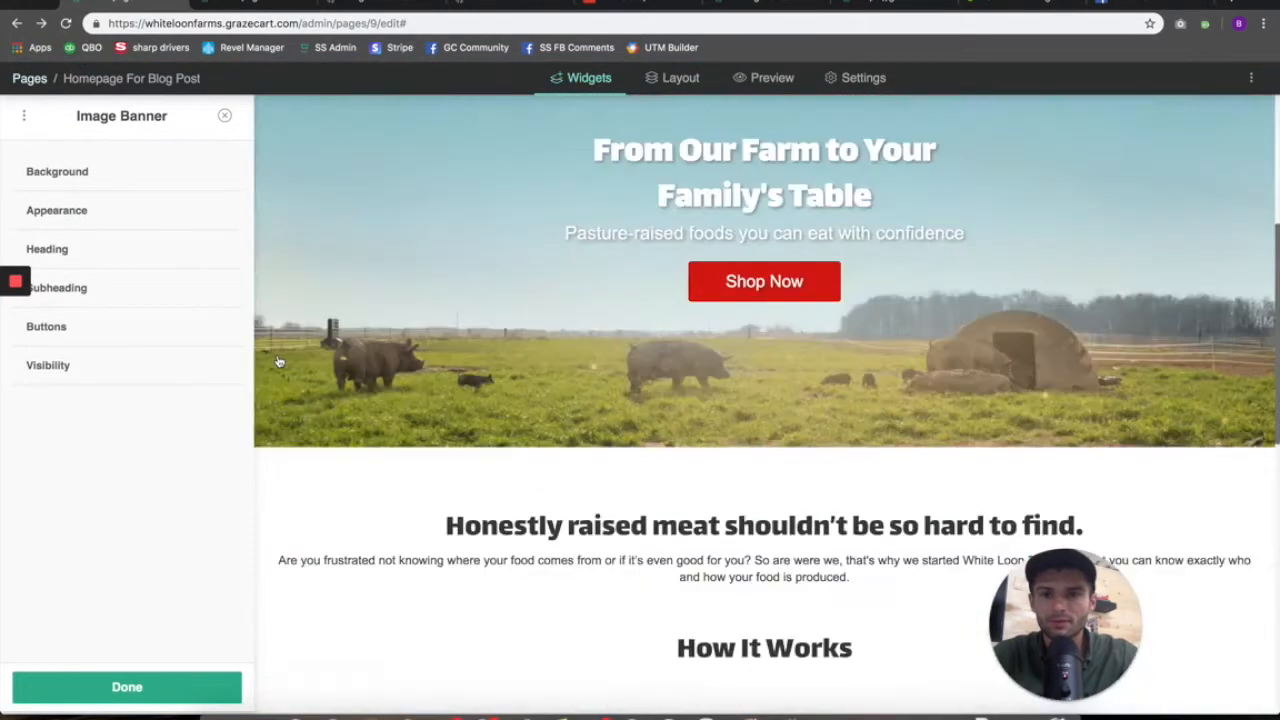
{"action": "scroll", "coordinate": [279, 359], "scroll_direction": "down", "scroll_amount": 2}
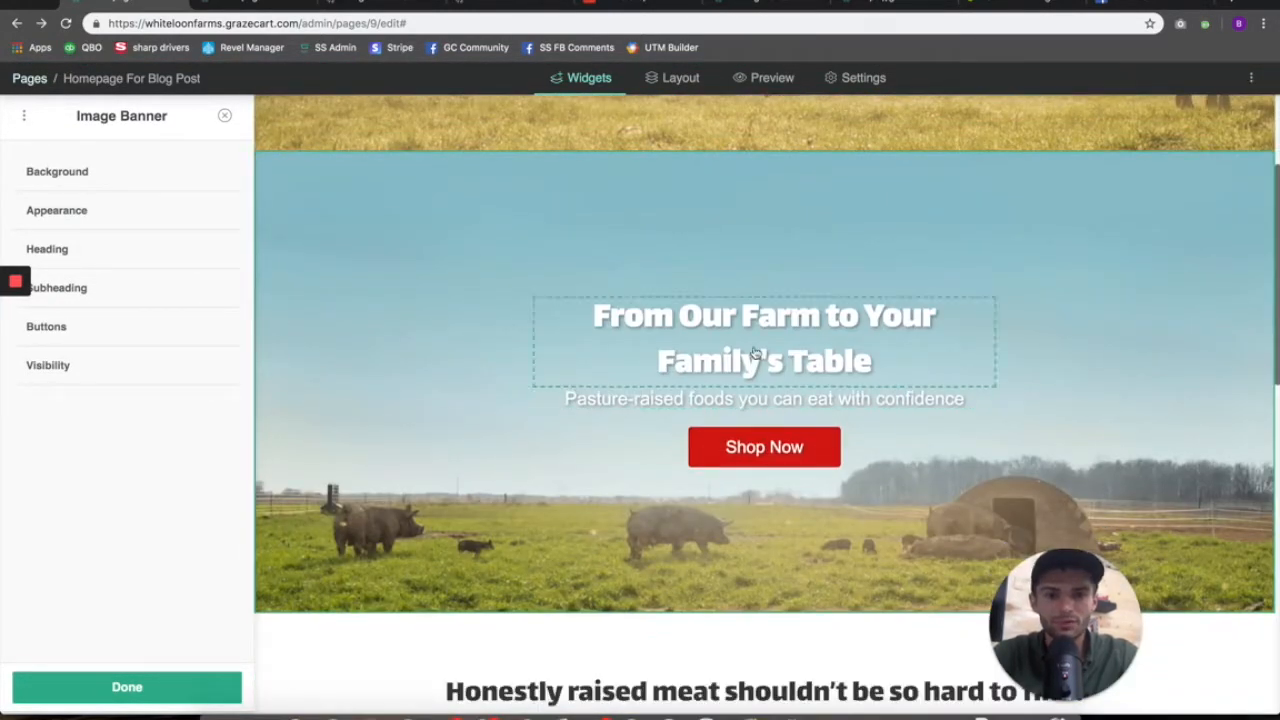
- Set the new banner's heading to "The Ultimate Steak Guide", copied from the lead generator section of the notes
{"action": "left_click", "coordinate": [793, 338]}
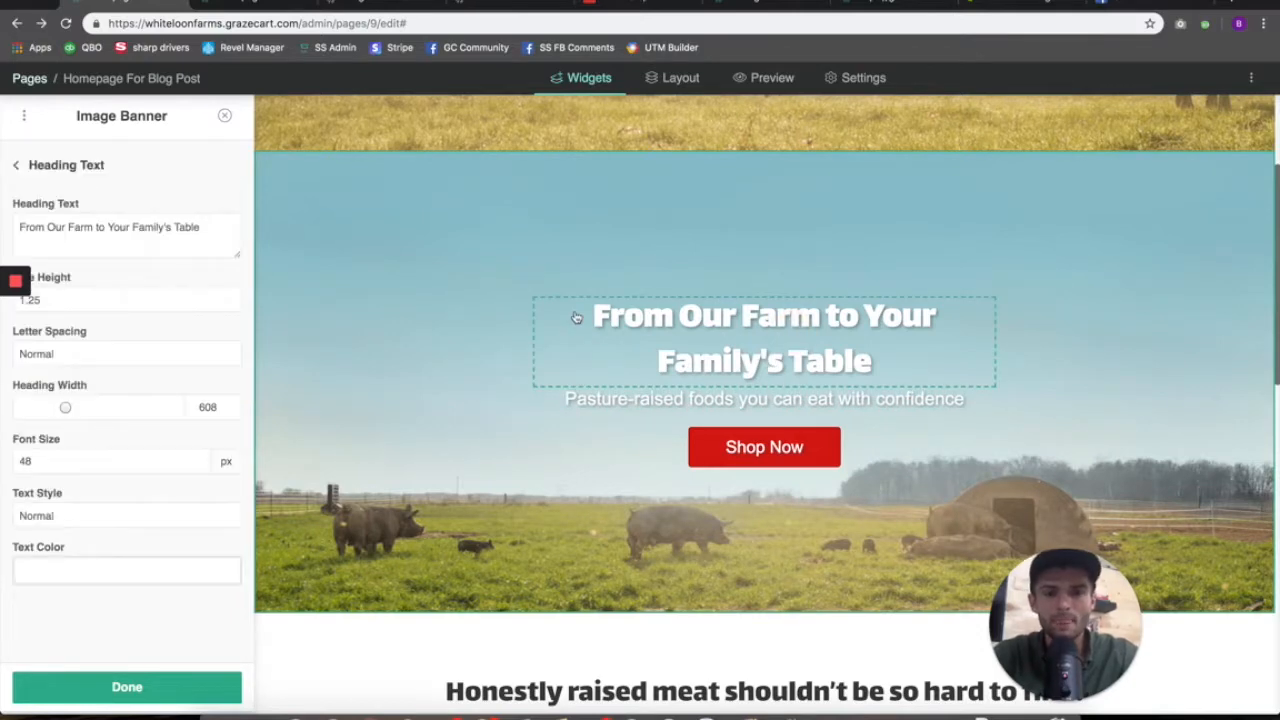
{"action": "key", "text": "super+Tab"}
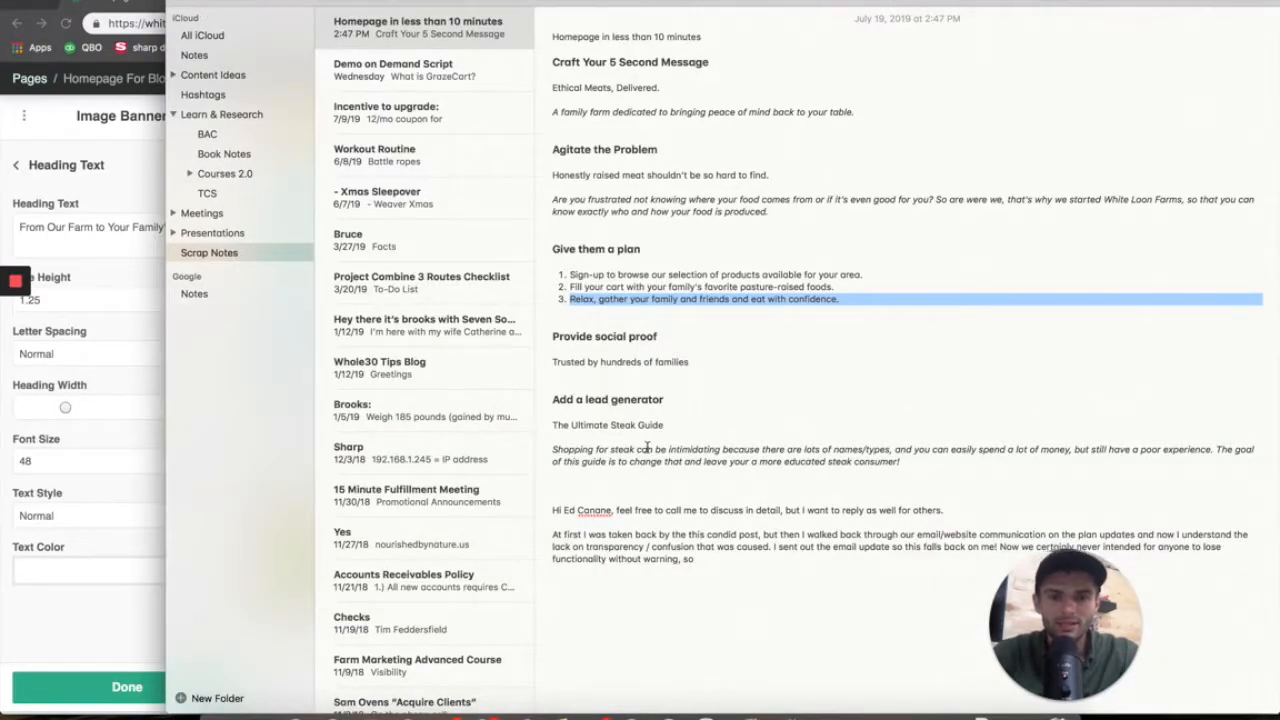
{"action": "left_click_drag", "start_coordinate": [674, 426], "coordinate": [558, 422]}
{"action": "key", "text": "super+c"}
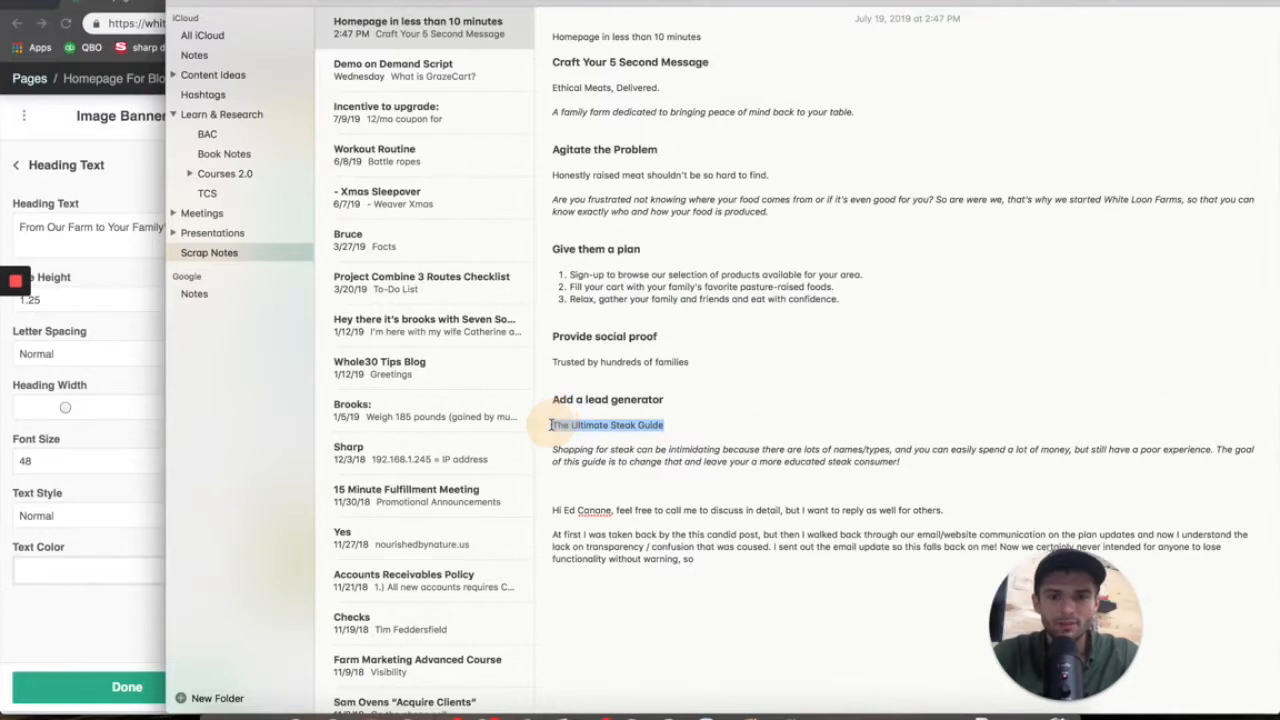
{"action": "key", "text": "super+Tab"}
{"action": "triple_click", "coordinate": [66, 228]}
{"action": "key", "text": "super+v"}
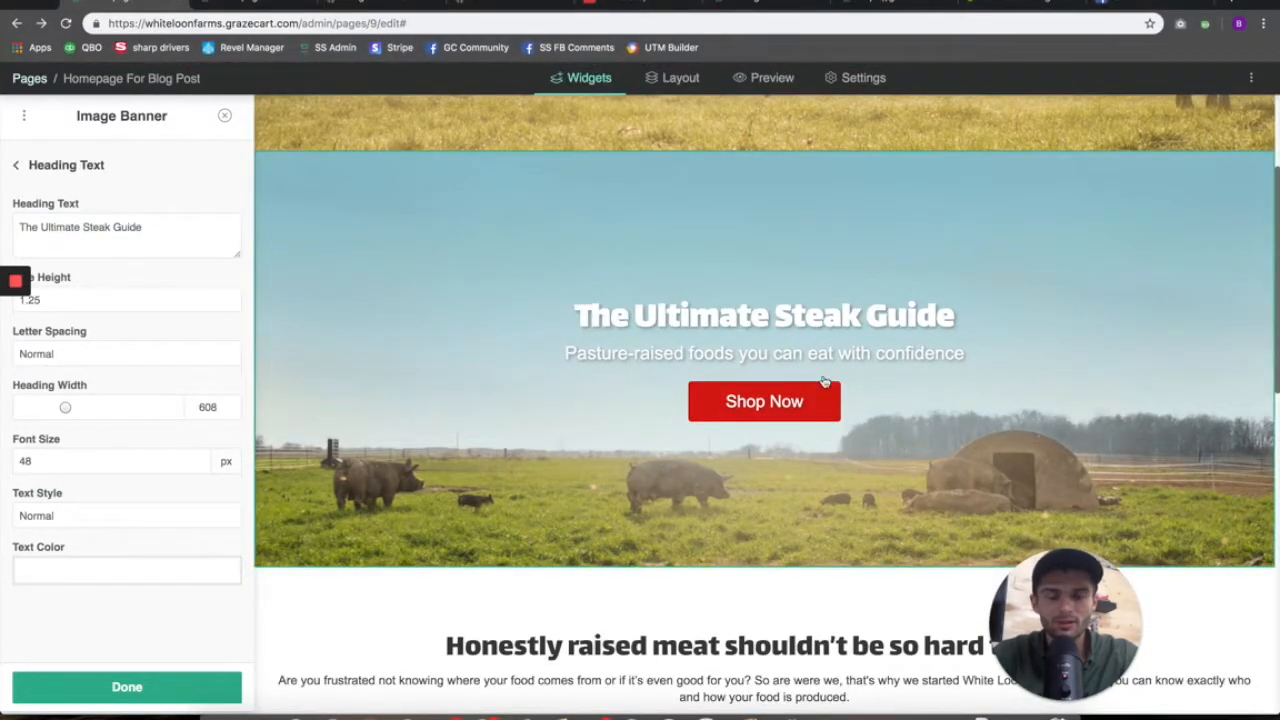
- Replace the banner's subheading with the notes paragraph beginning "Shopping for steak can be intimidating", set the subheading width to 1104, and save
{"action": "left_click", "coordinate": [590, 355]}
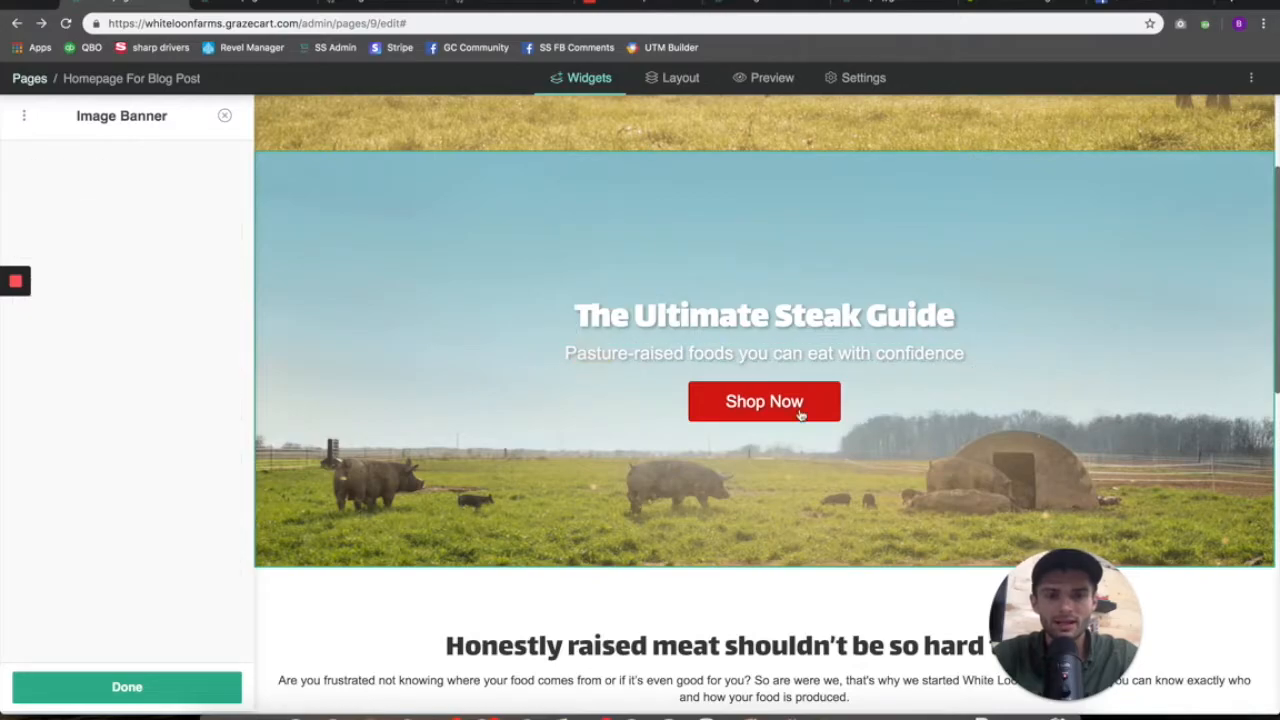
{"action": "key", "text": "super+Tab"}
{"action": "left_click_drag", "start_coordinate": [1009, 470], "coordinate": [903, 457]}
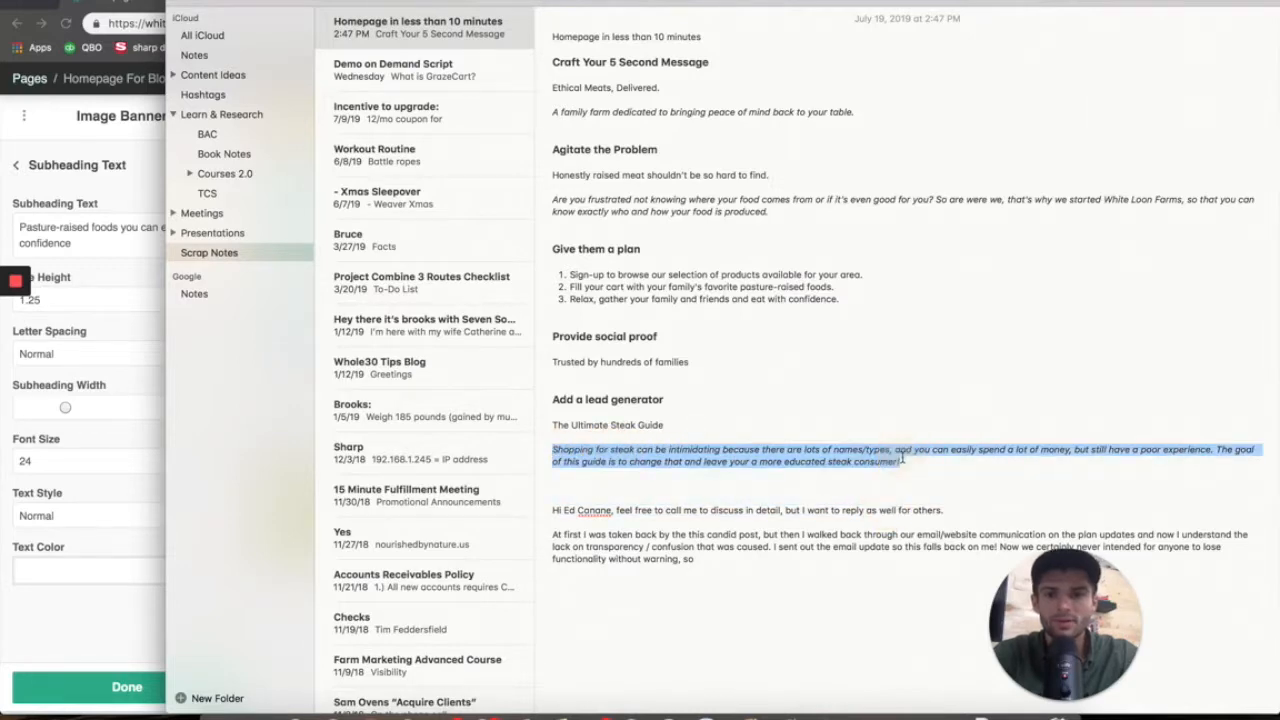
{"action": "key", "text": "super+c"}
{"action": "key", "text": "super+Tab"}
{"action": "triple_click", "coordinate": [191, 234]}
{"action": "key", "text": "super+v"}
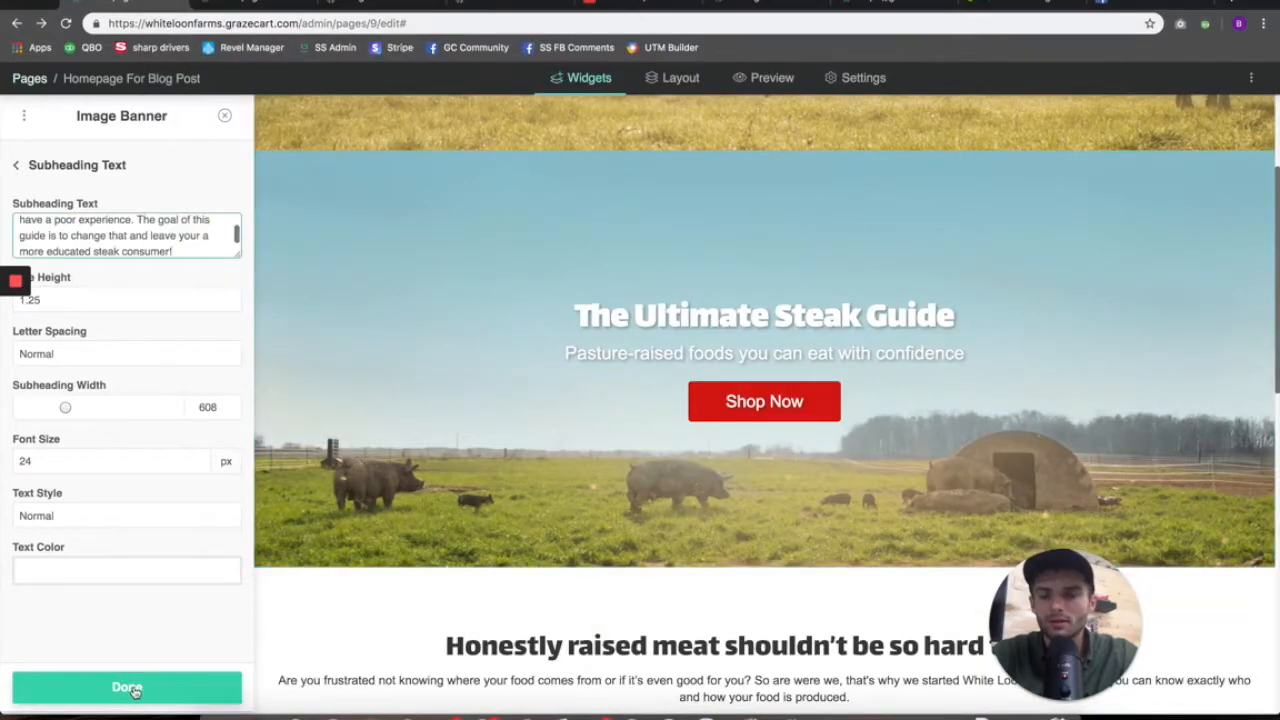
{"action": "left_click", "coordinate": [150, 279]}
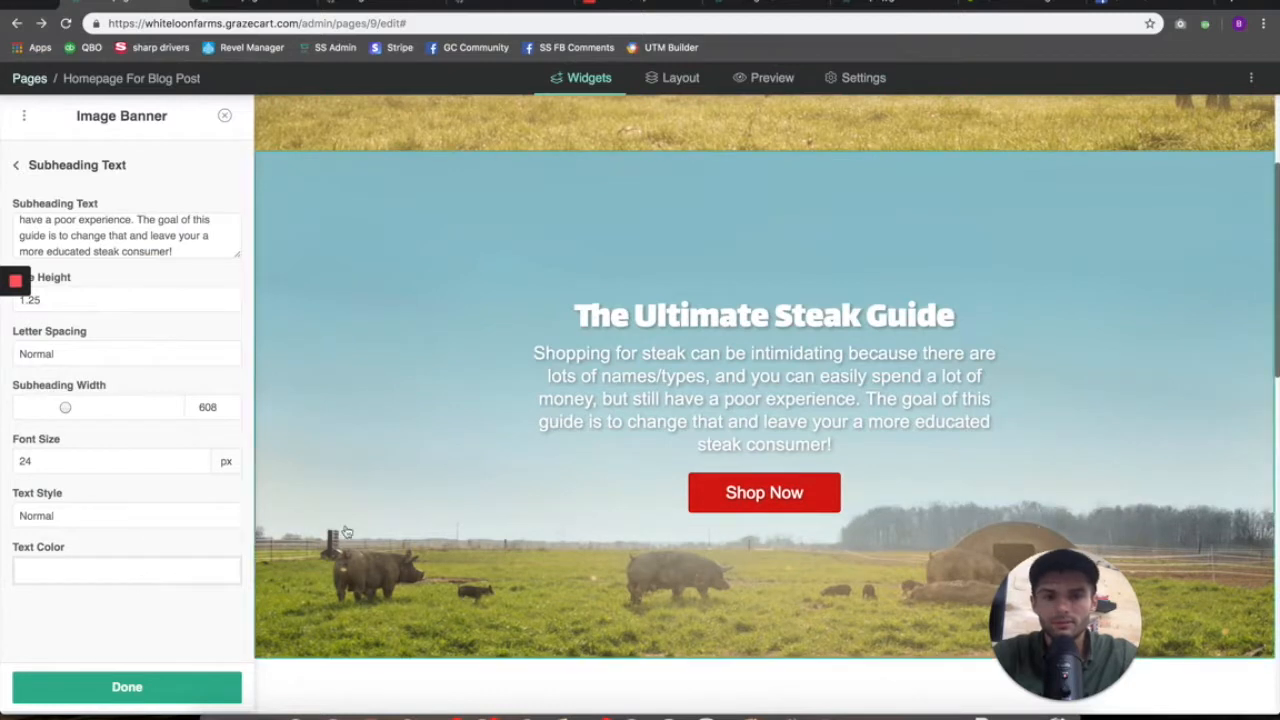
{"action": "left_click_drag", "start_coordinate": [64, 409], "coordinate": [137, 419]}
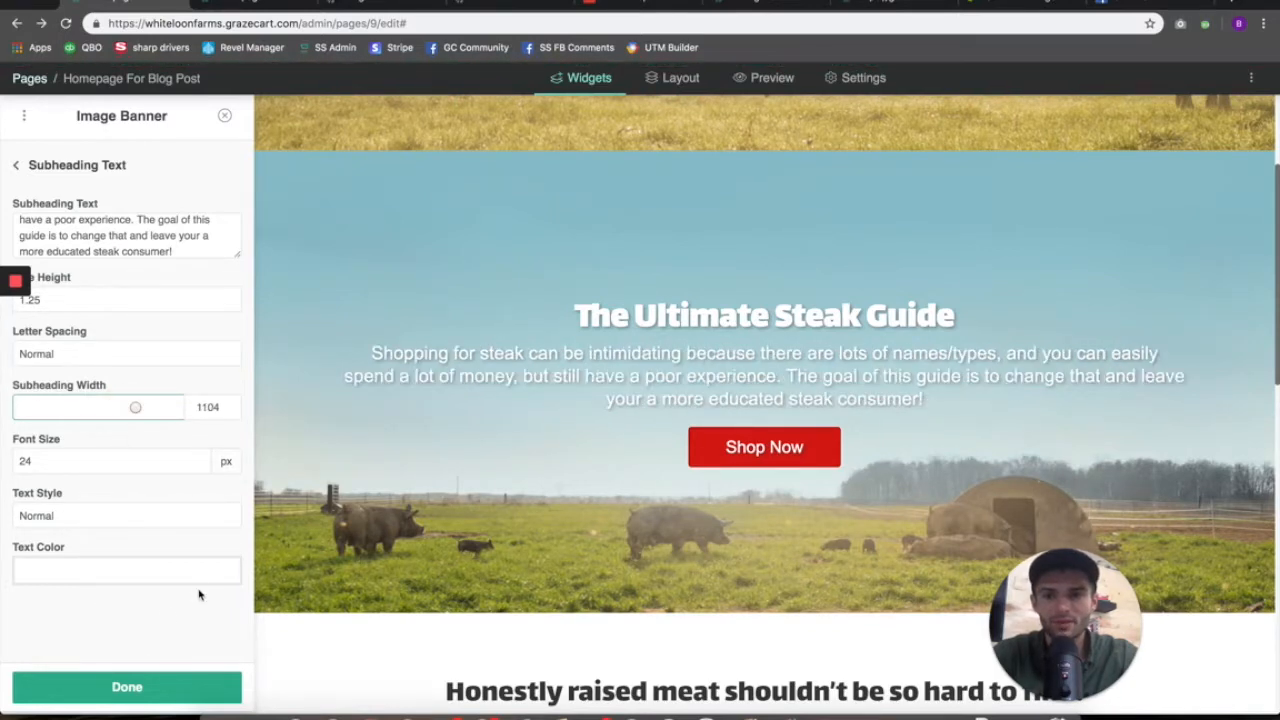
{"action": "left_click", "coordinate": [143, 687]}
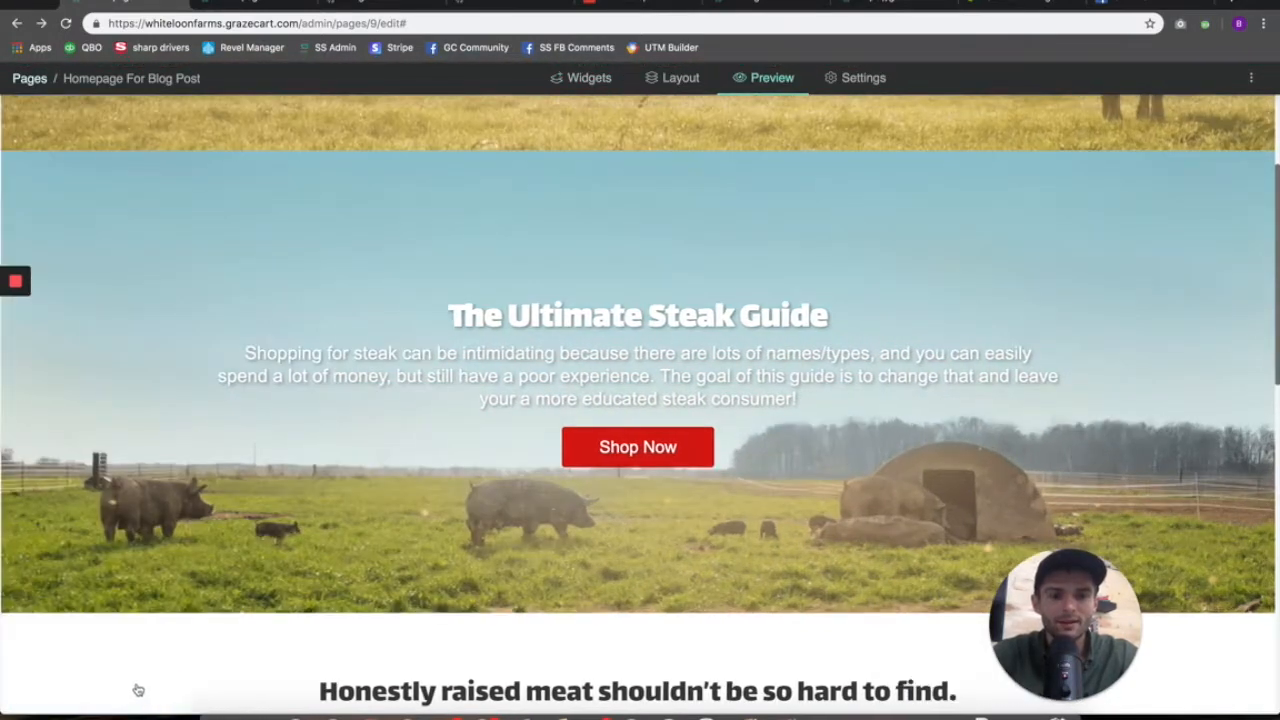
- Hide the primary call-to-action button on the steak guide banner
{"action": "left_click", "coordinate": [590, 455]}
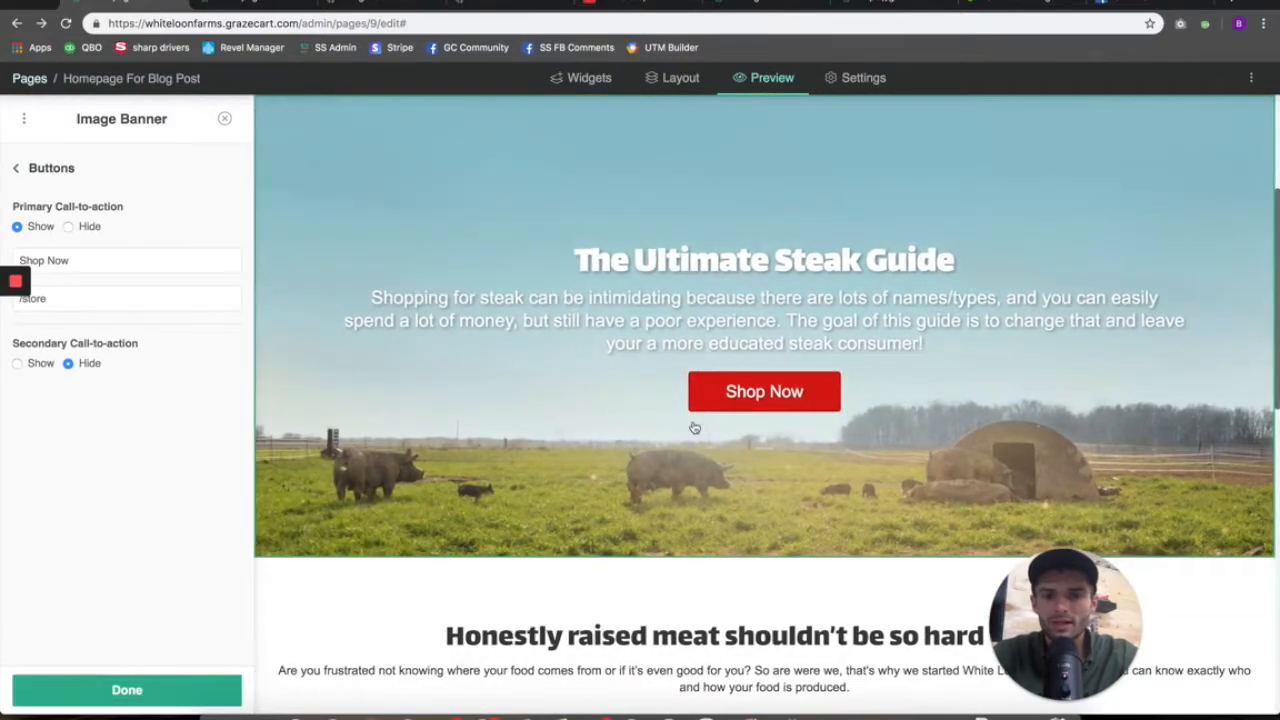
{"action": "left_click", "coordinate": [69, 226]}
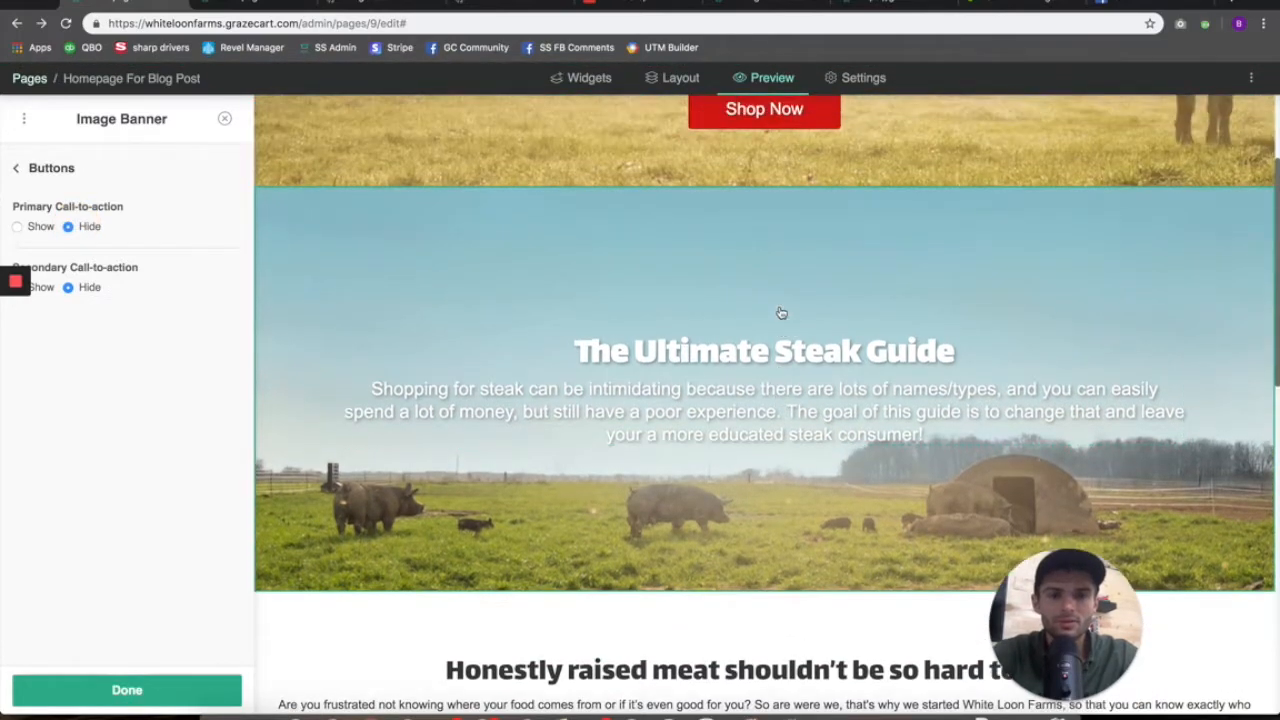
{"action": "left_click", "coordinate": [643, 280]}
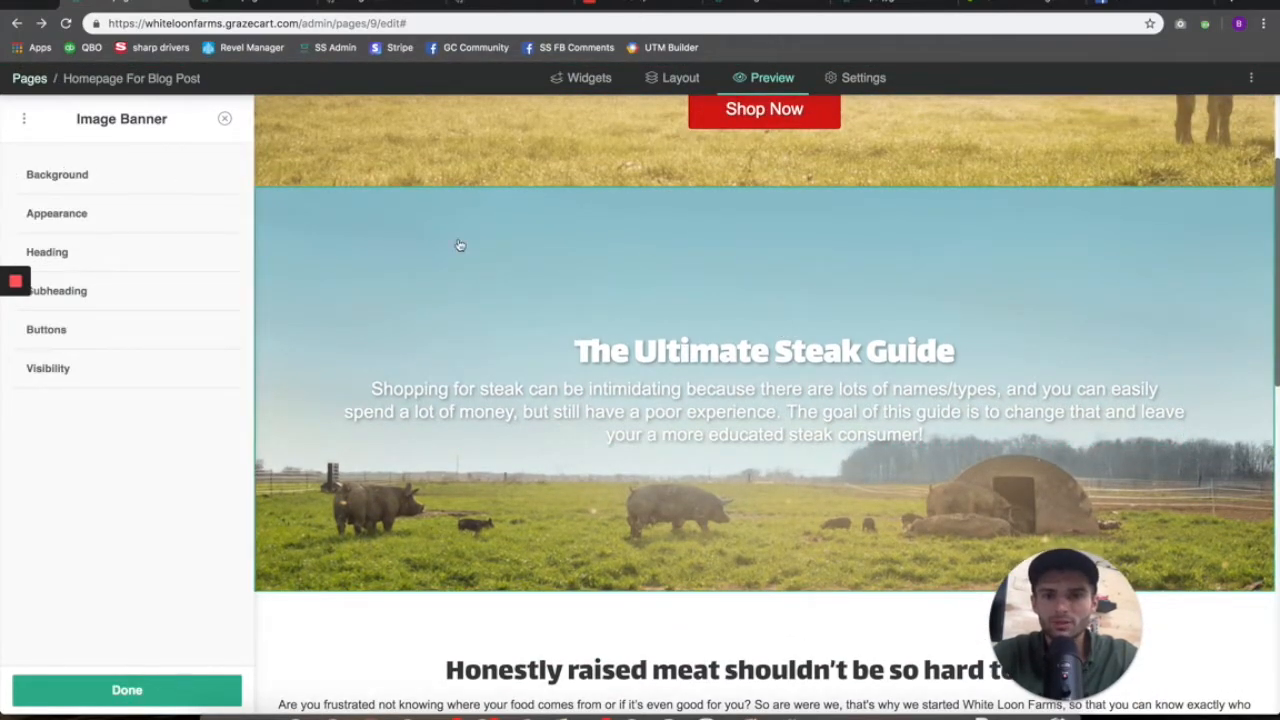
- Replace the steak guide banner's background photo with beef-beef-chuck-beef-steak-1539684.jpg from the photo browser
{"action": "left_click", "coordinate": [80, 174]}
{"action": "left_click", "coordinate": [50, 347]}
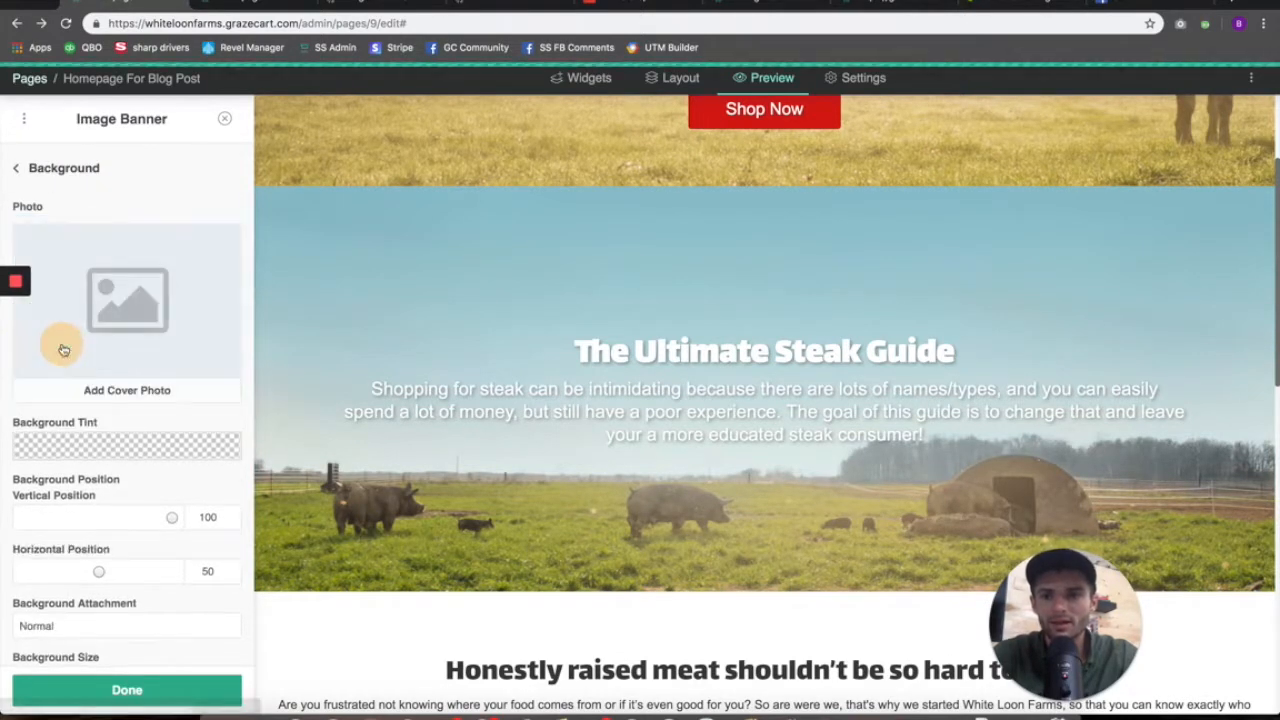
{"action": "left_click", "coordinate": [143, 372]}
{"action": "scroll", "coordinate": [400, 523], "scroll_direction": "down", "scroll_amount": 5}
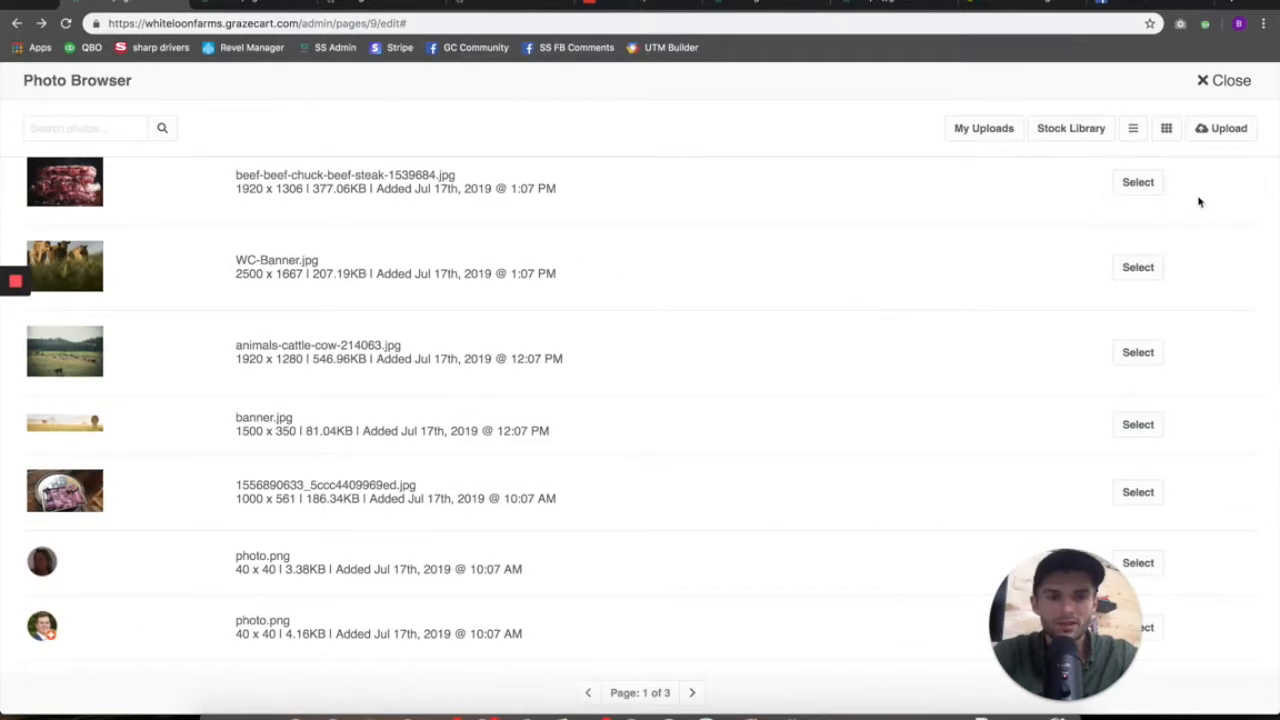
{"action": "left_click", "coordinate": [1141, 186]}
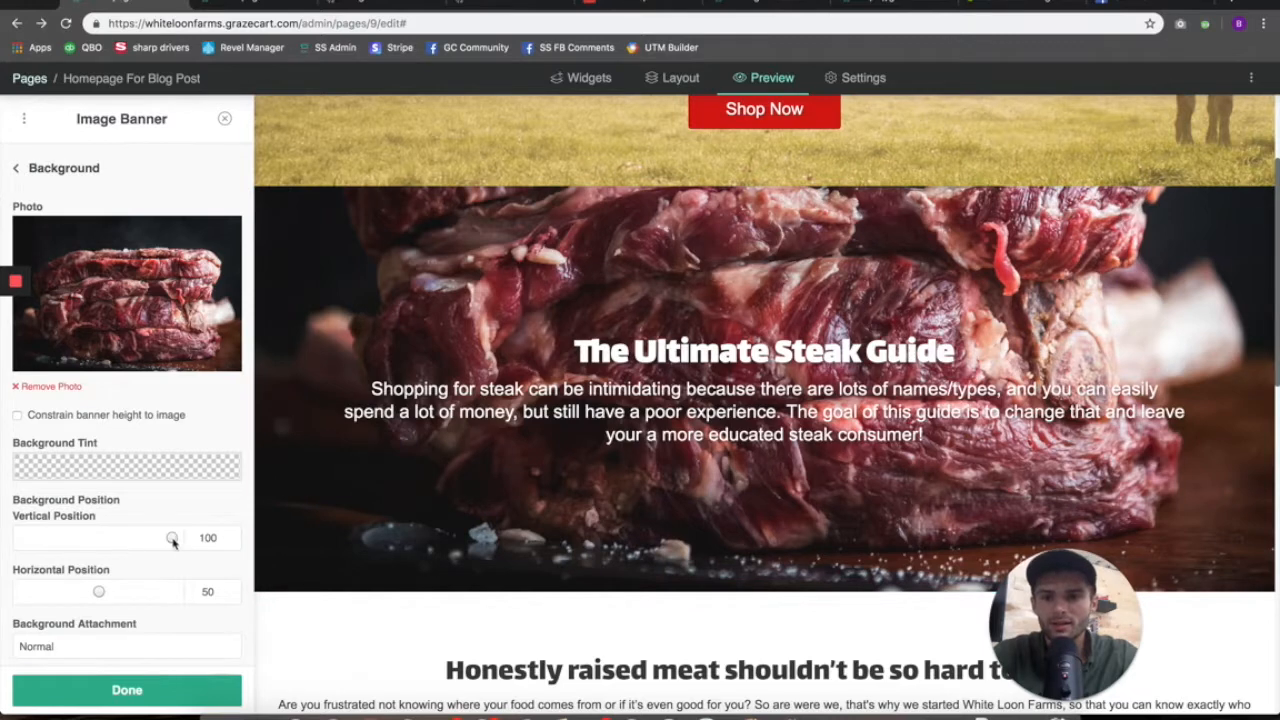
- Set the background photo's horizontal position to 15
{"action": "left_click", "coordinate": [100, 592]}
{"action": "left_click_drag", "start_coordinate": [100, 592], "coordinate": [47, 592]}
{"action": "scroll", "coordinate": [84, 620], "scroll_direction": "down", "scroll_amount": 2}
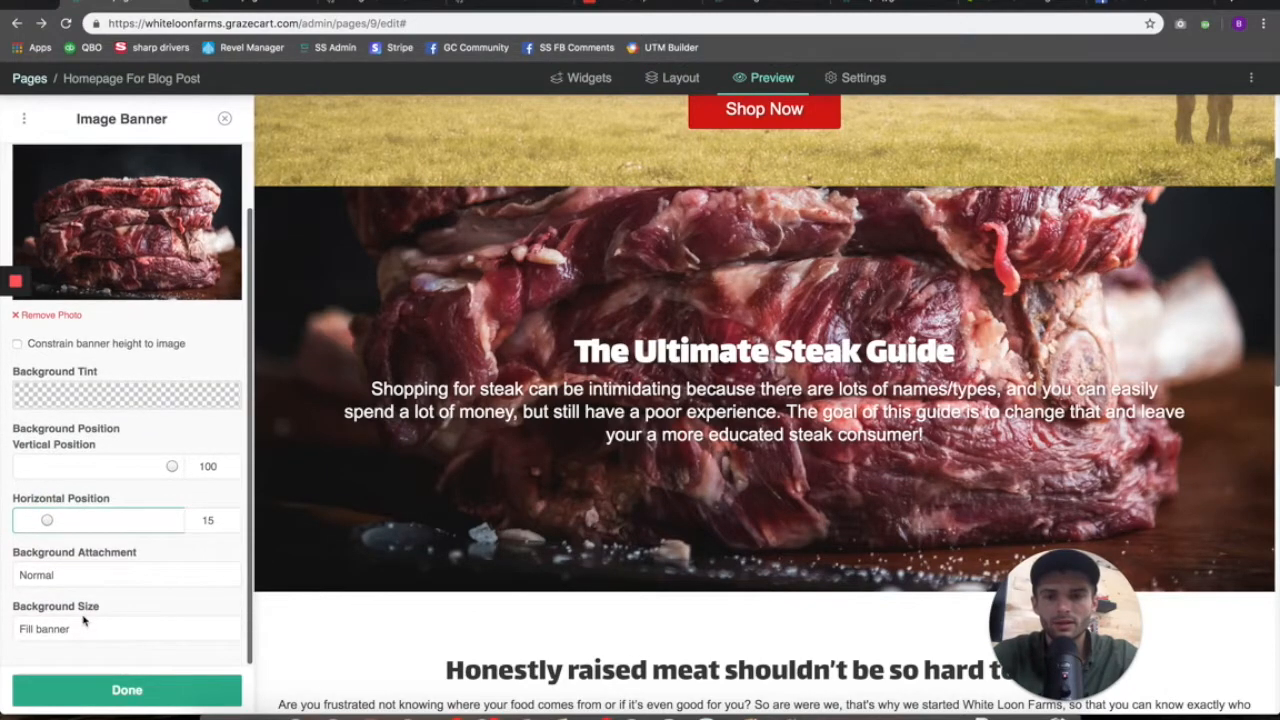
{"action": "scroll", "coordinate": [85, 618], "scroll_direction": "up", "scroll_amount": 2}
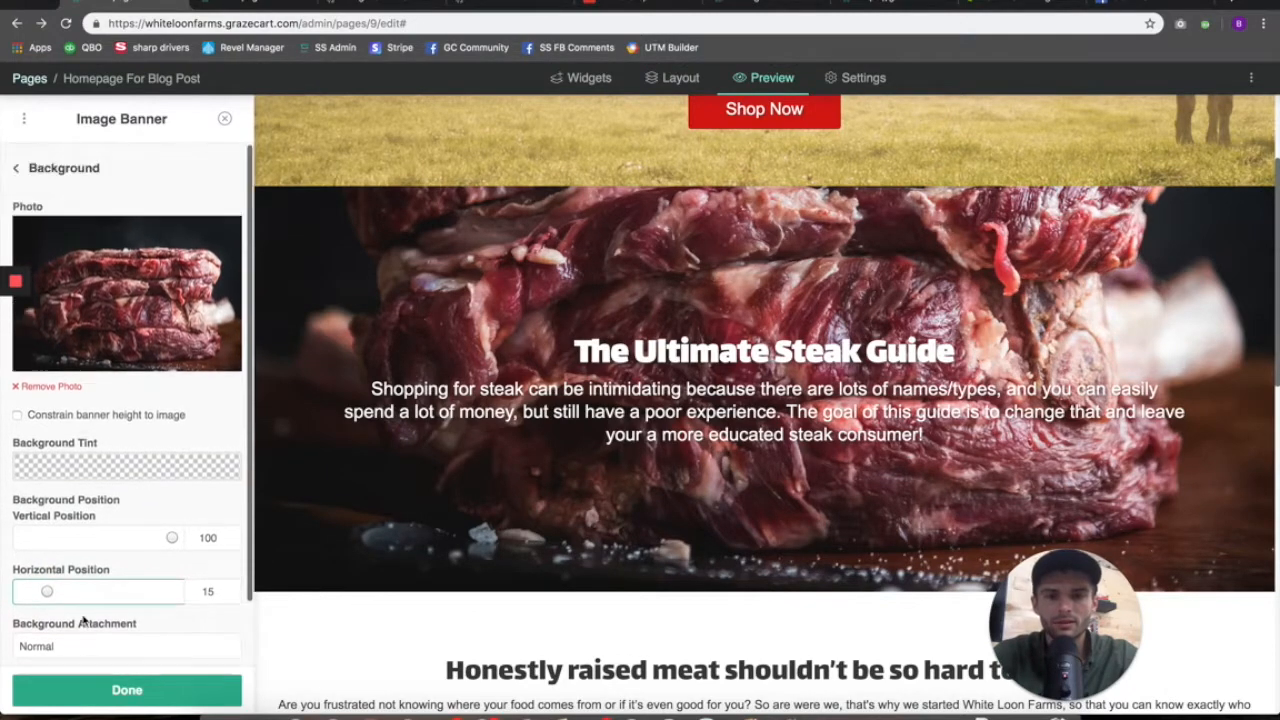
- Apply a black background tint with 0.53 opacity to the steak guide banner
{"action": "left_click", "coordinate": [191, 467]}
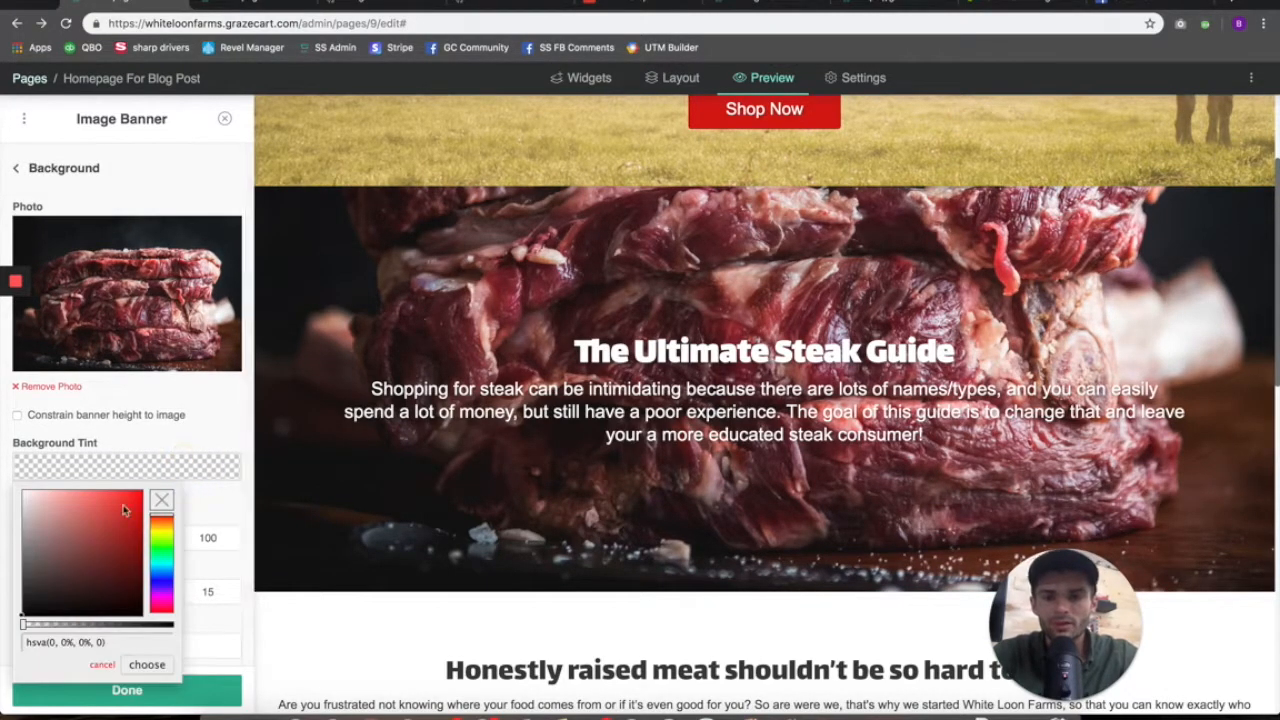
{"action": "left_click_drag", "start_coordinate": [63, 628], "coordinate": [96, 627]}
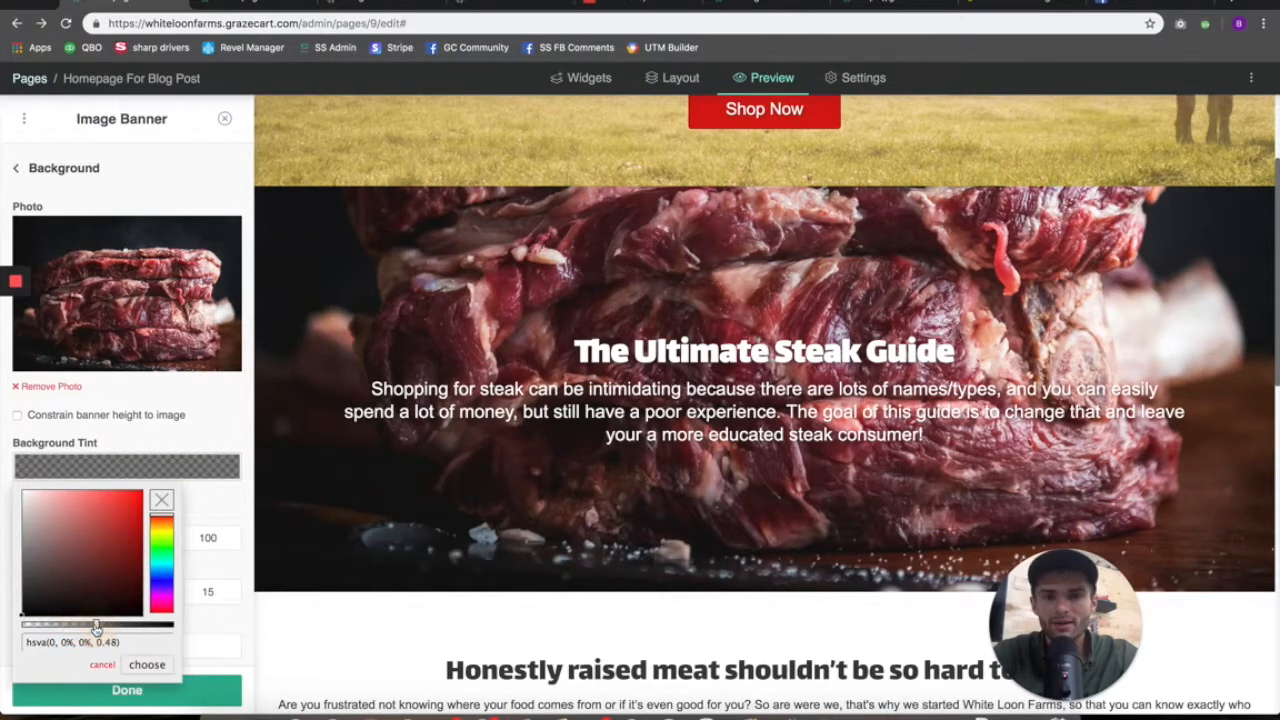
{"action": "left_click", "coordinate": [150, 665]}
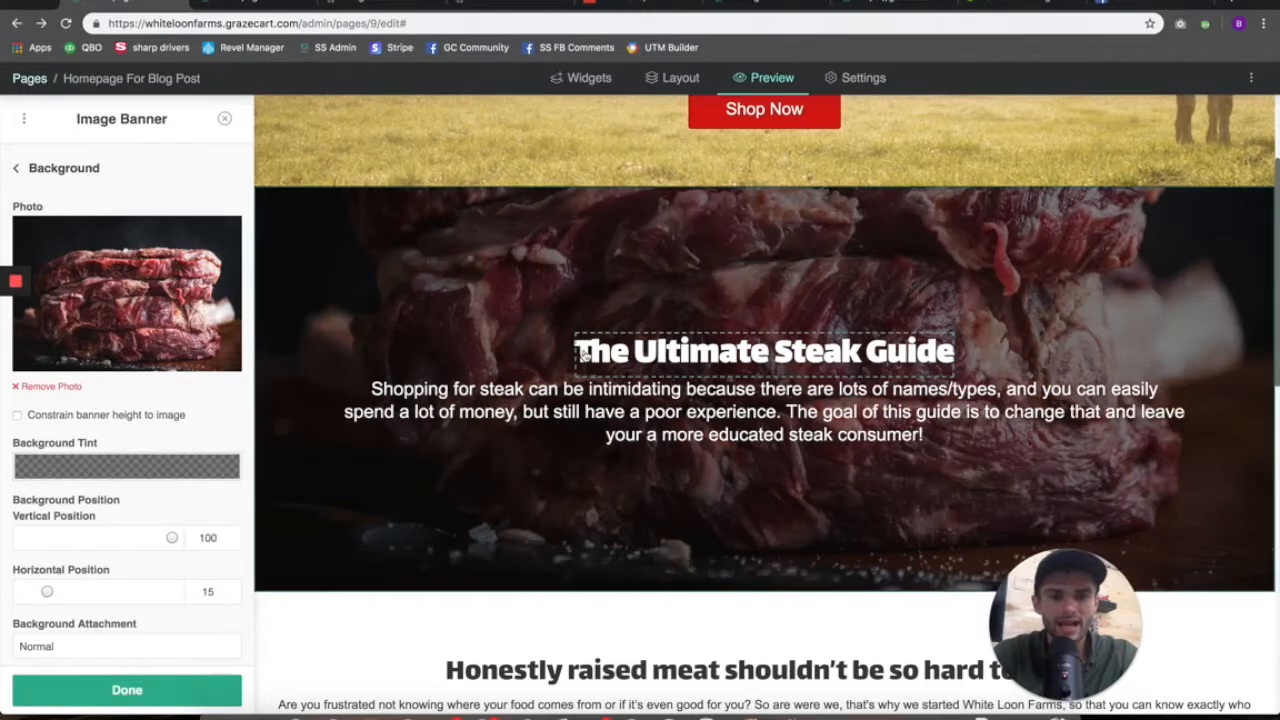
{"action": "left_click", "coordinate": [105, 465]}
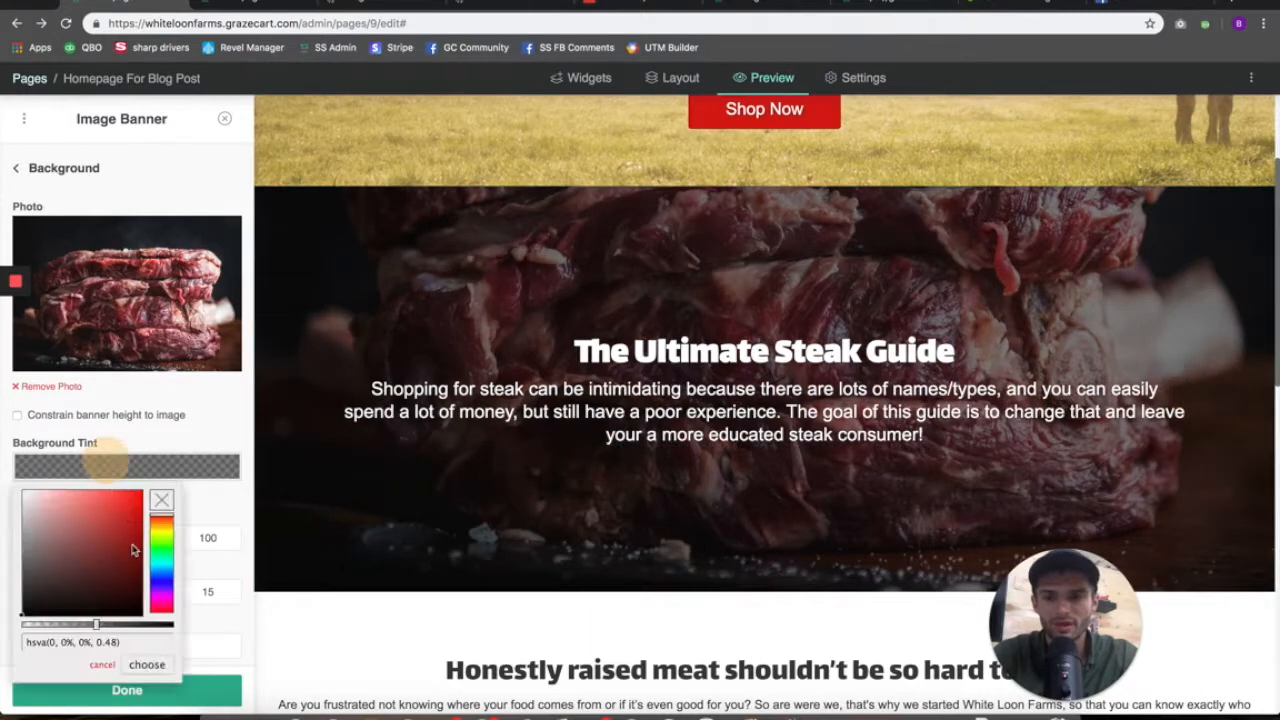
{"action": "left_click_drag", "start_coordinate": [91, 620], "coordinate": [100, 626]}
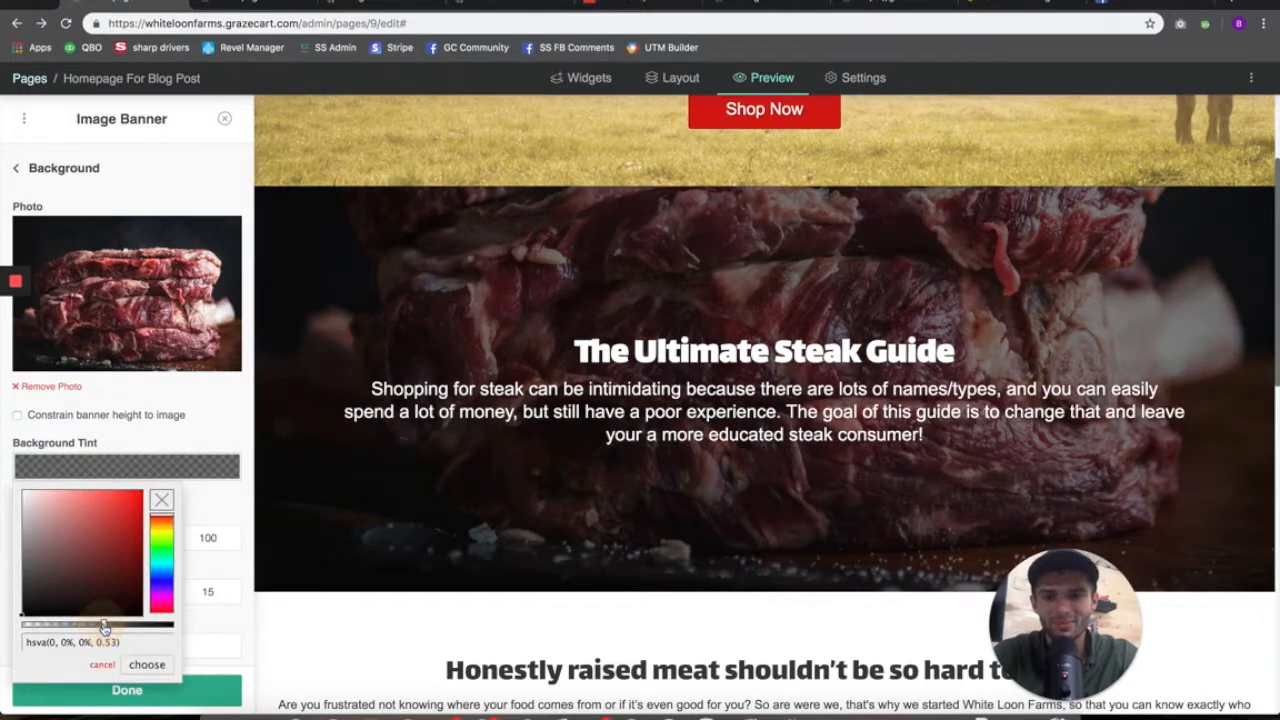
{"action": "left_click", "coordinate": [143, 663]}
{"action": "scroll", "coordinate": [413, 562], "scroll_direction": "down", "scroll_amount": 4}
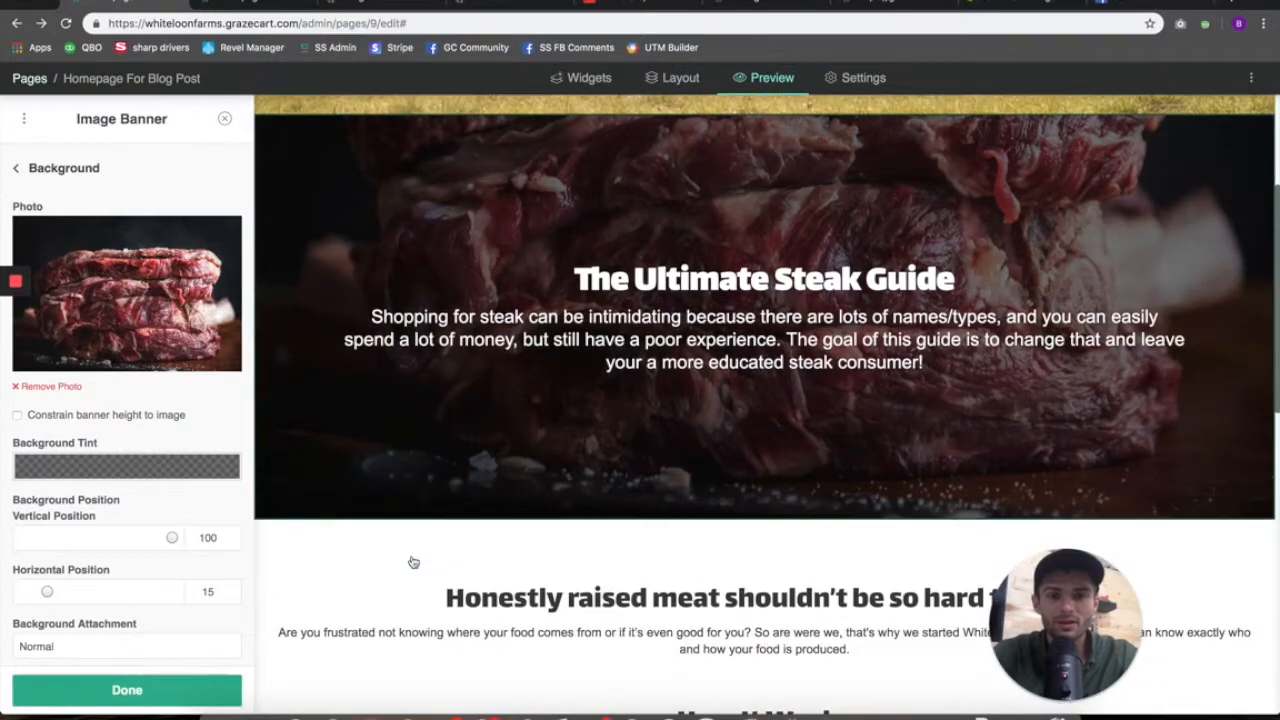
{"action": "scroll", "coordinate": [413, 562], "scroll_direction": "up", "scroll_amount": 5}
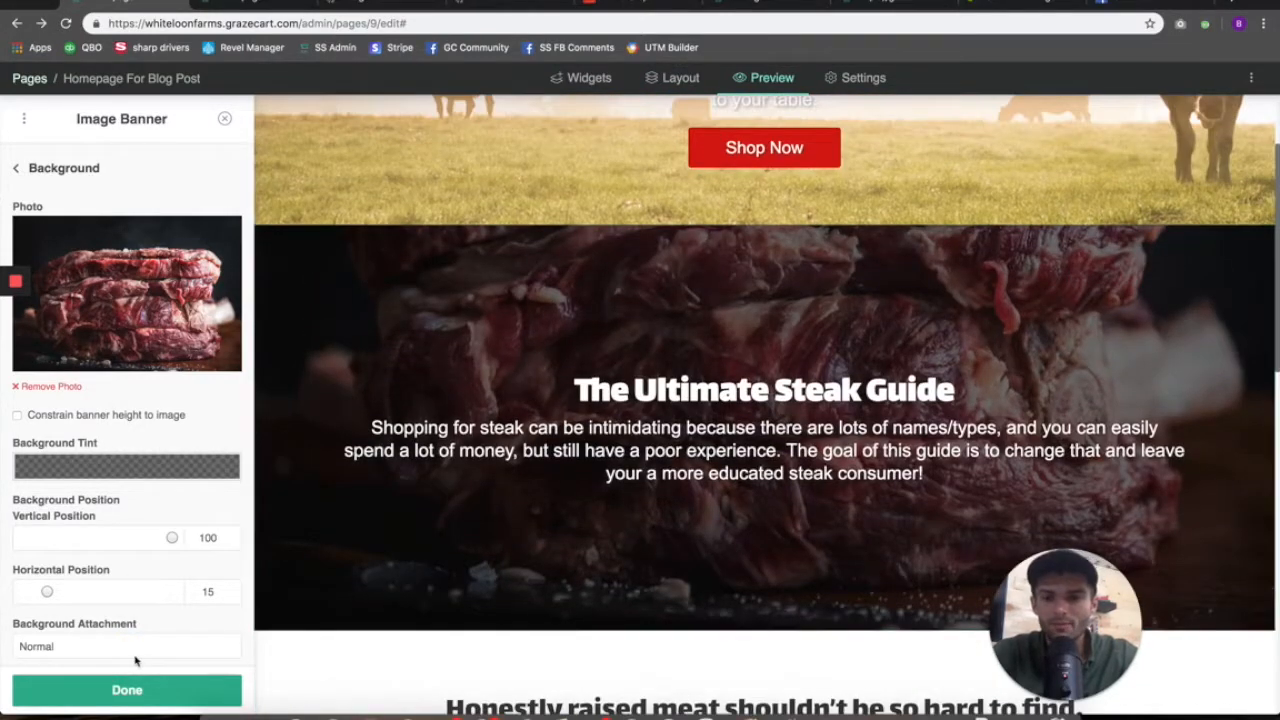
- Set the steak guide banner's top and bottom padding to 75 each
{"action": "scroll", "coordinate": [101, 482], "scroll_direction": "down", "scroll_amount": 2}
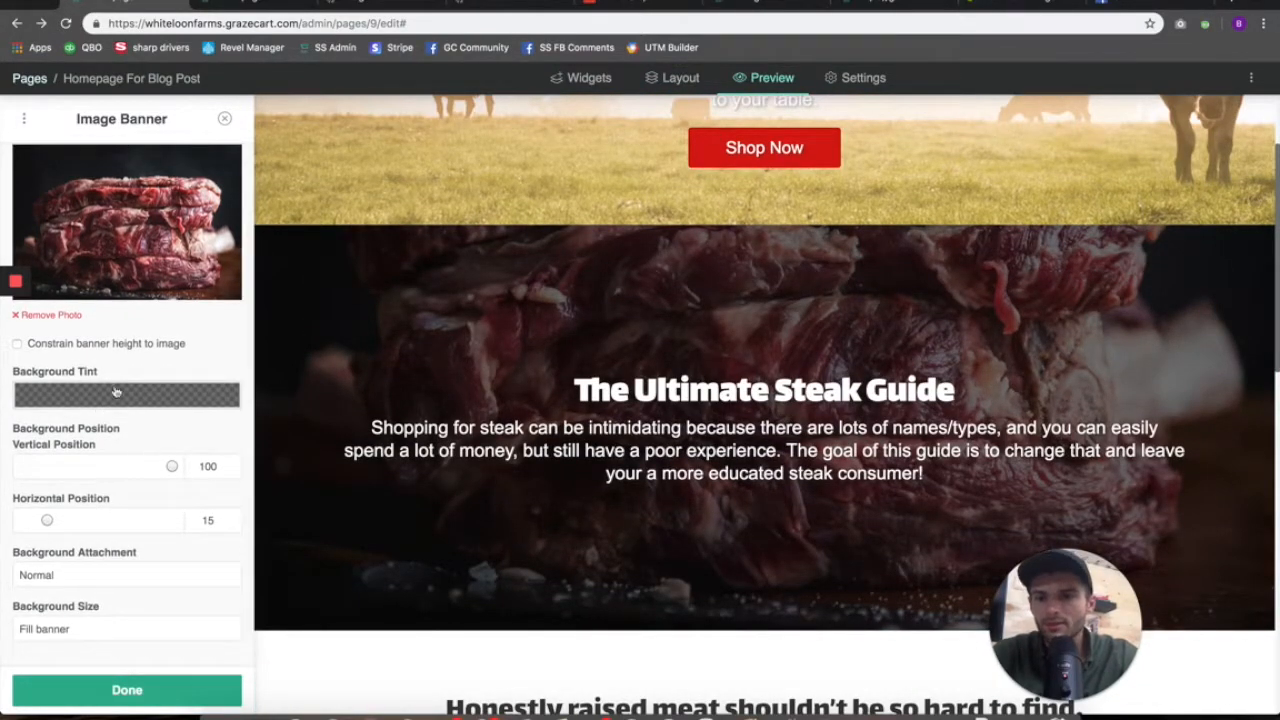
{"action": "scroll", "coordinate": [100, 350], "scroll_direction": "up", "scroll_amount": 2}
{"action": "left_click", "coordinate": [16, 172]}
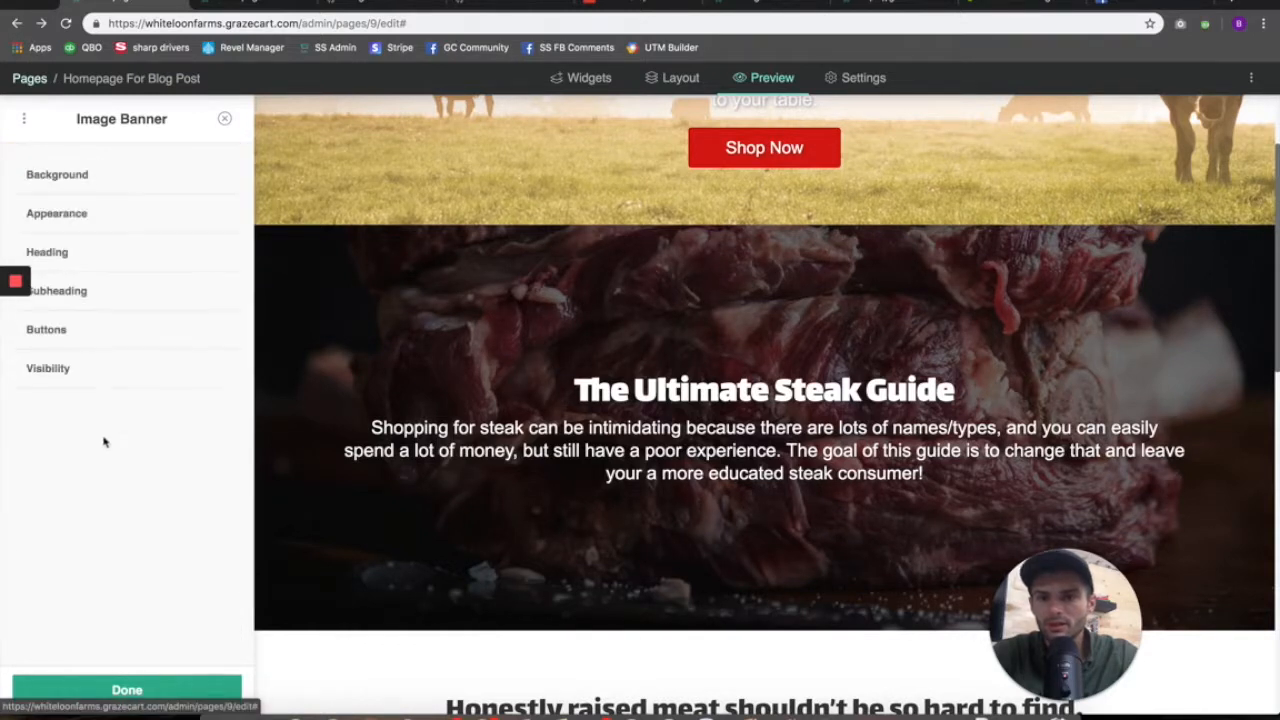
{"action": "left_click", "coordinate": [82, 216]}
{"action": "left_click_drag", "start_coordinate": [135, 230], "coordinate": [95, 229]}
{"action": "left_click", "coordinate": [211, 229]}
{"action": "double_click", "coordinate": [211, 229]}
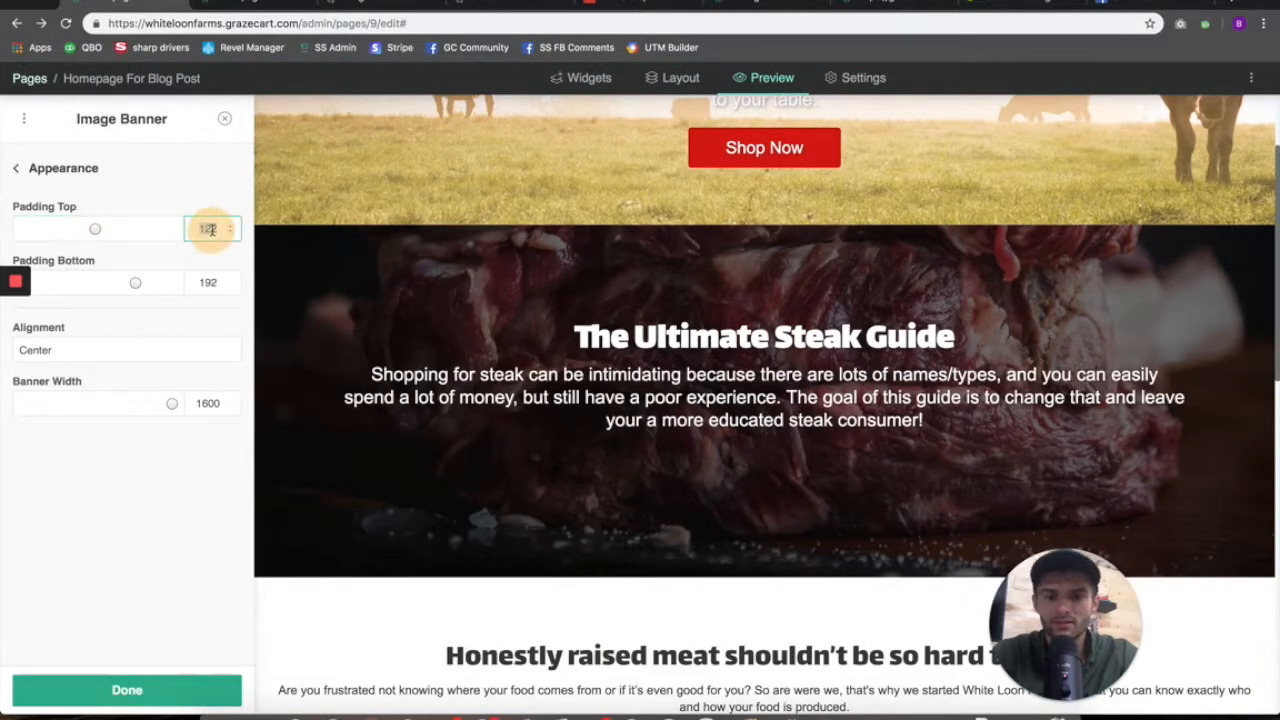
{"action": "type", "text": "75"}
{"action": "double_click", "coordinate": [208, 283]}
{"action": "type", "text": "7"}
{"action": "key", "text": "Tab"}
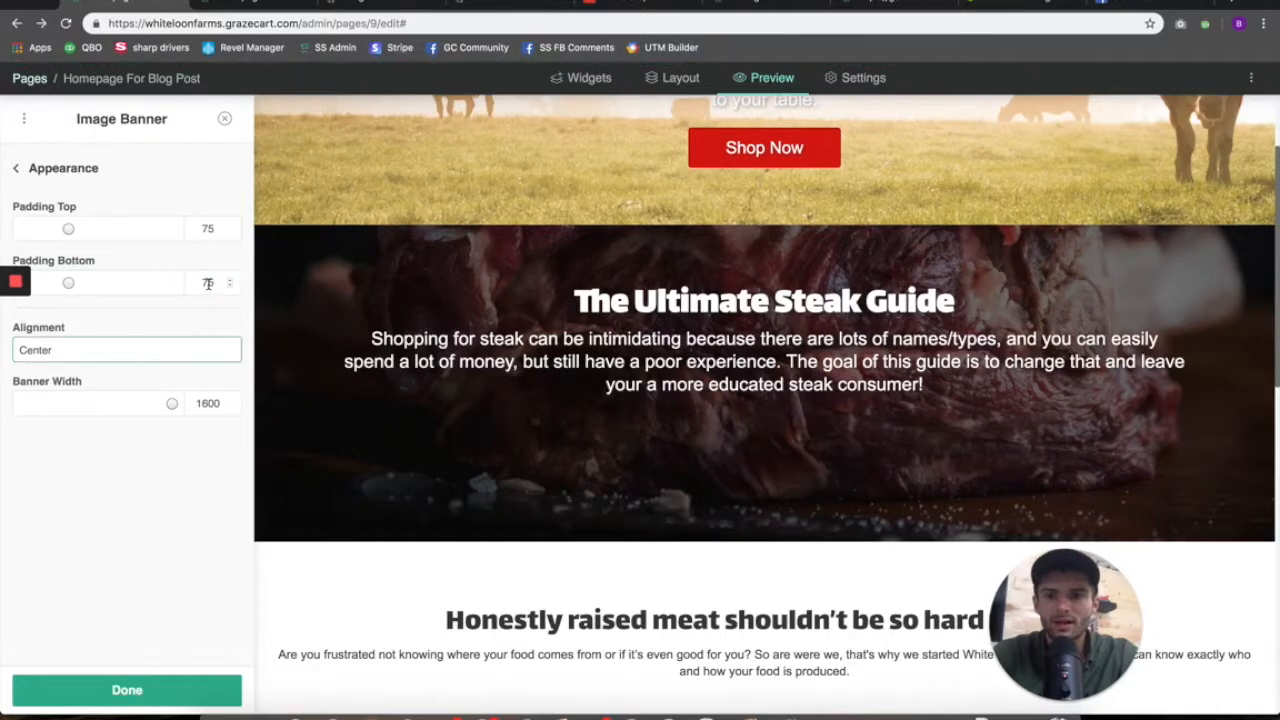
- Set the steak guide banner's bottom padding to 50 and finish editing the banner
{"action": "double_click", "coordinate": [207, 283]}
{"action": "type", "text": "50"}
{"action": "key", "text": "Tab"}
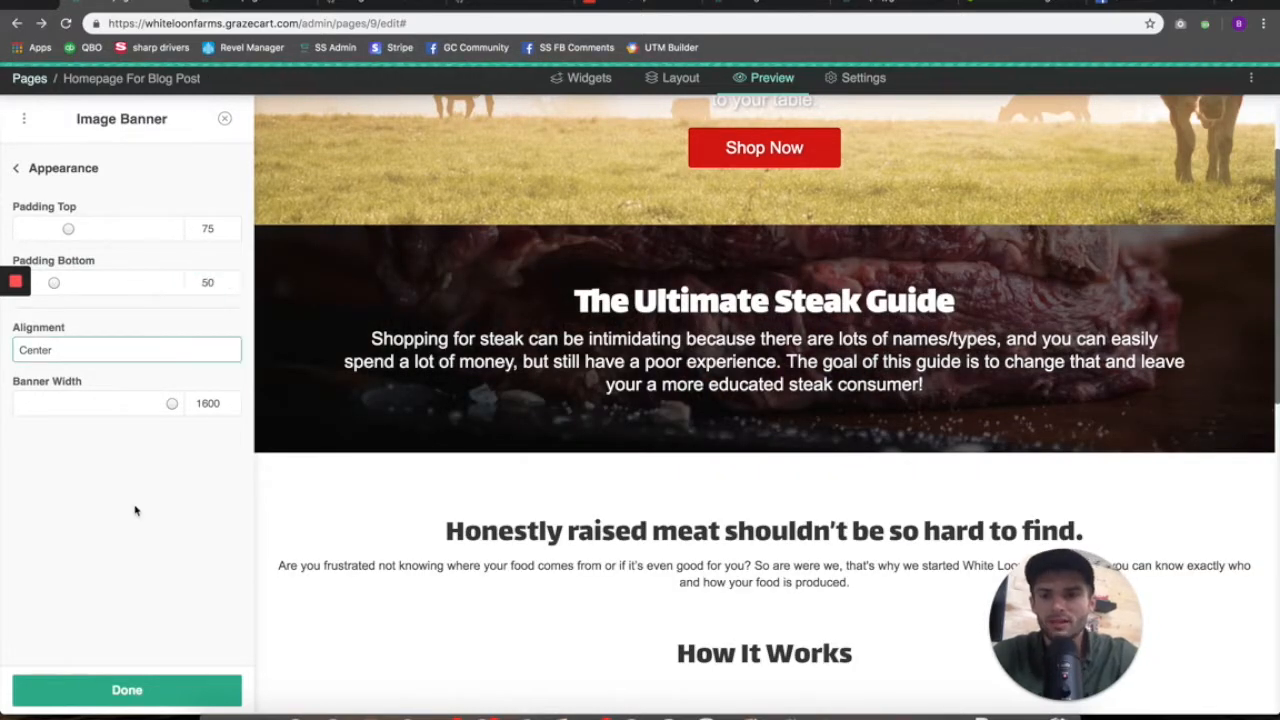
{"action": "left_click", "coordinate": [147, 318]}
{"action": "left_click", "coordinate": [112, 345]}
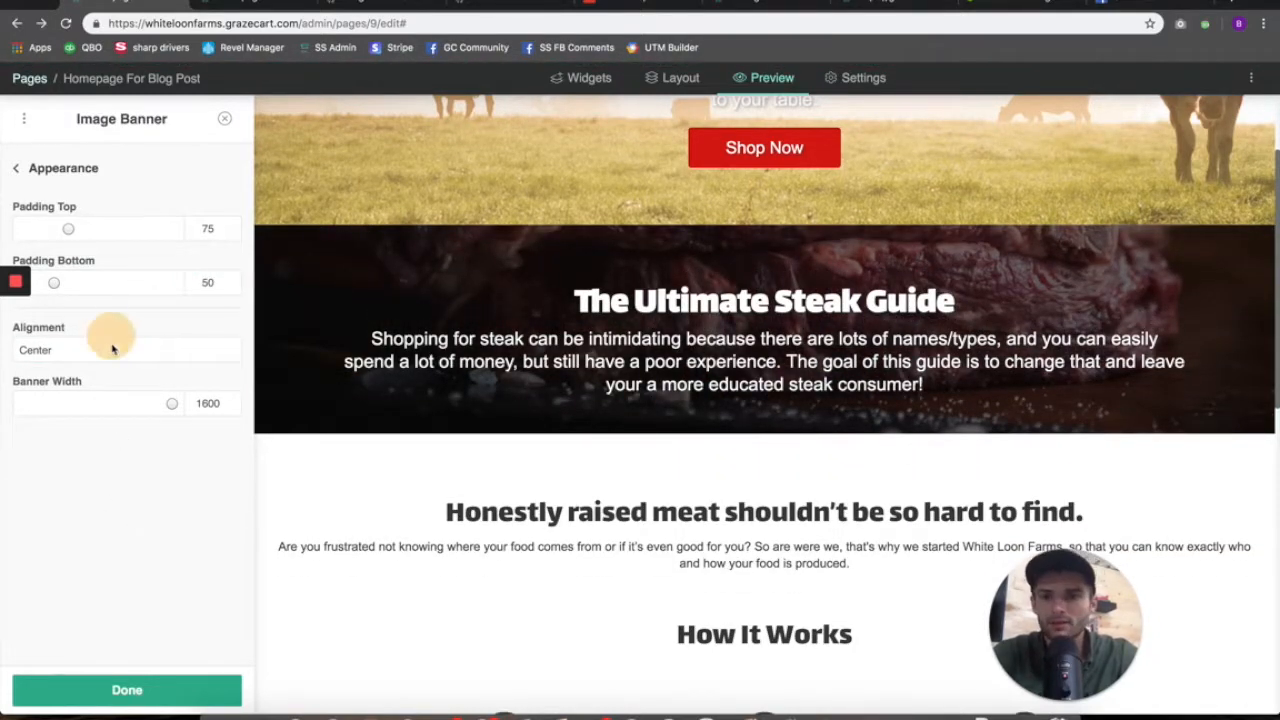
{"action": "left_click", "coordinate": [108, 316]}
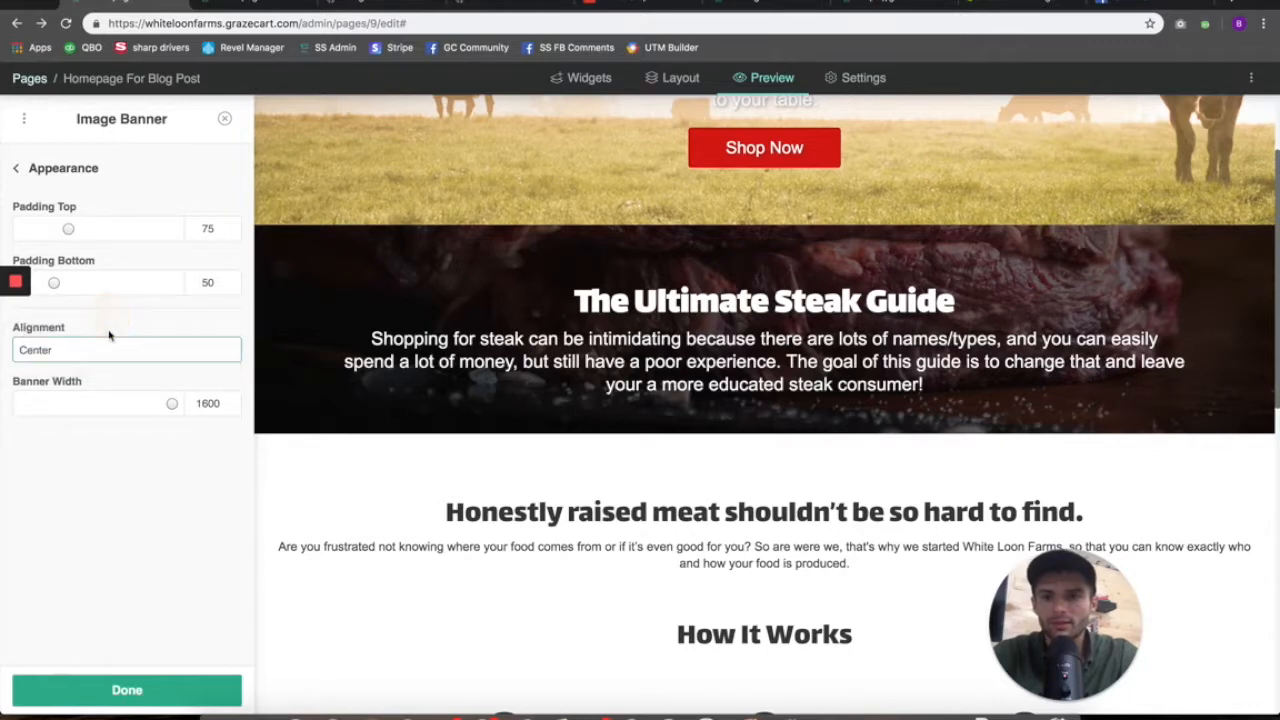
{"action": "left_click", "coordinate": [163, 688]}
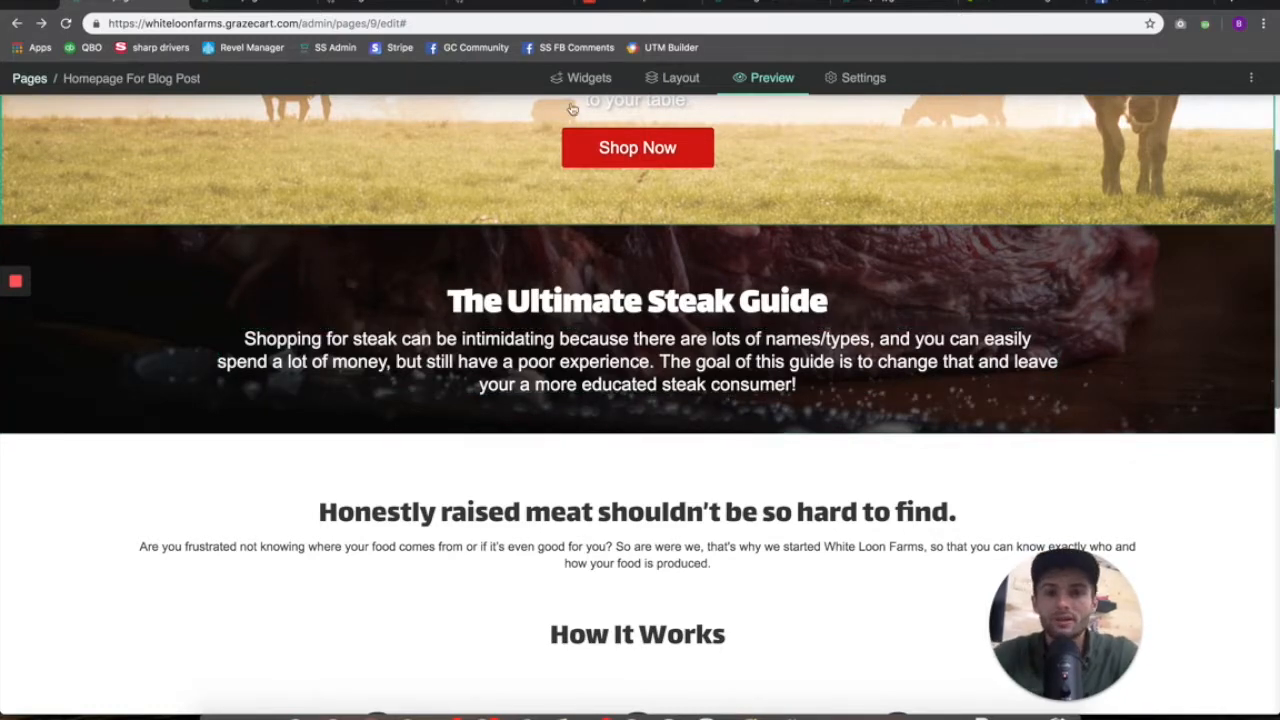
- Move the steak guide image banner below the Testimonials widget in the page layout
{"action": "left_click", "coordinate": [668, 82]}
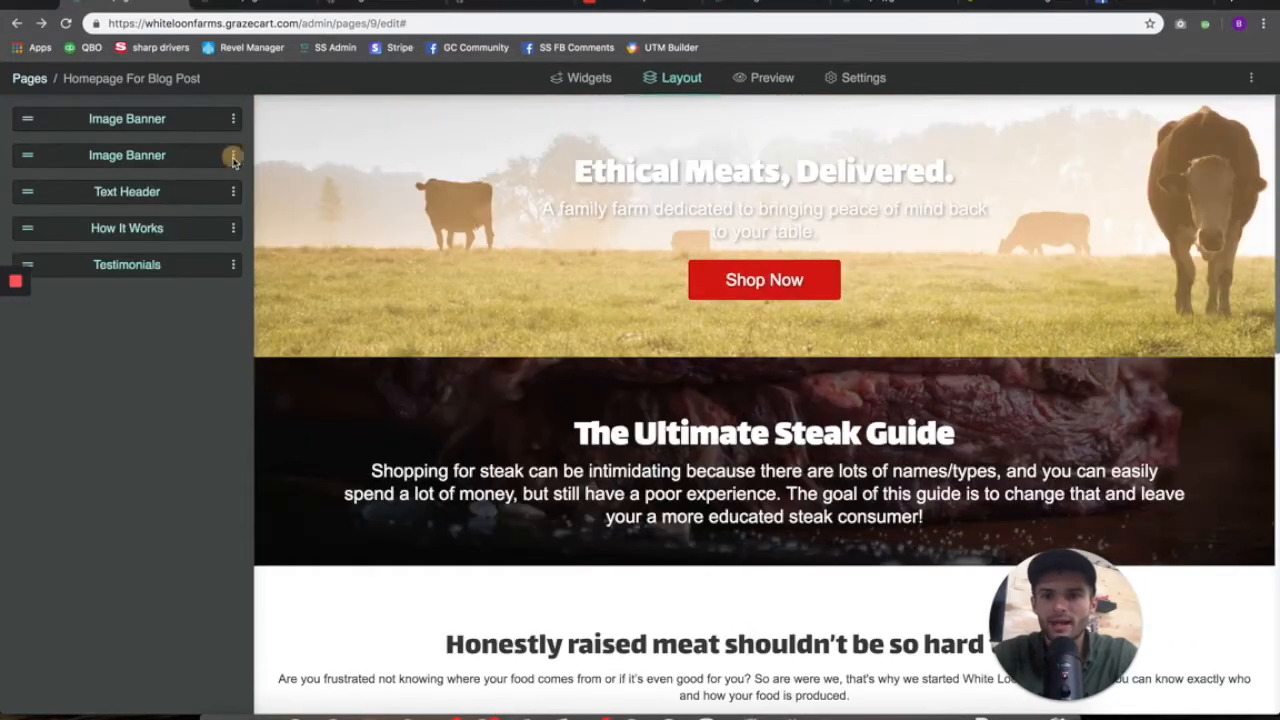
{"action": "left_click_drag", "start_coordinate": [28, 157], "coordinate": [103, 278]}
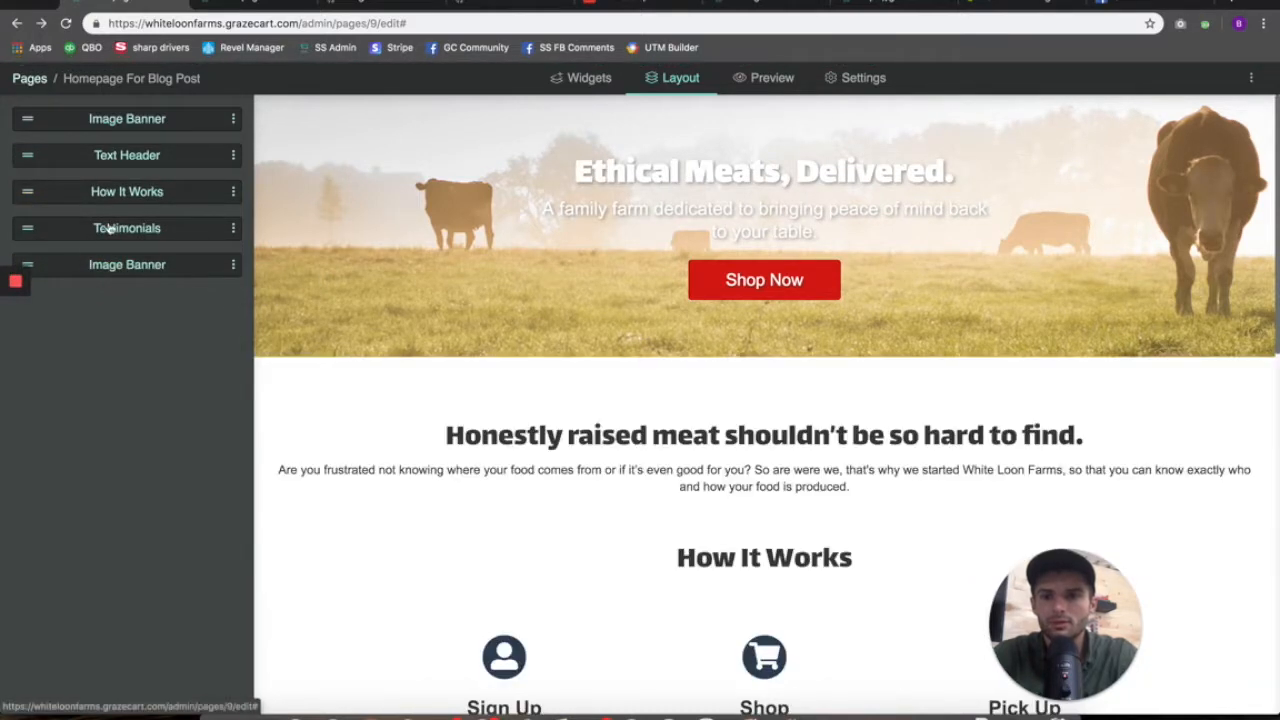
{"action": "scroll", "coordinate": [471, 449], "scroll_direction": "down", "scroll_amount": 6}
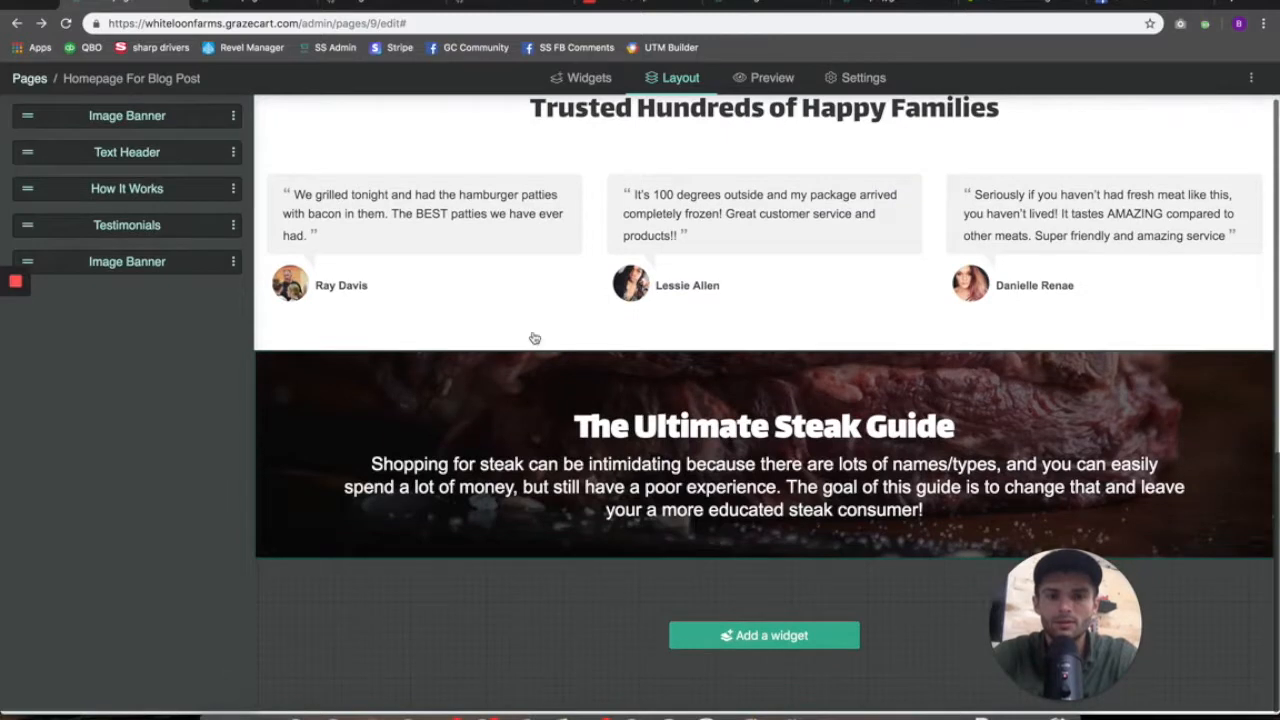
{"action": "scroll", "coordinate": [534, 338], "scroll_direction": "down", "scroll_amount": 1}
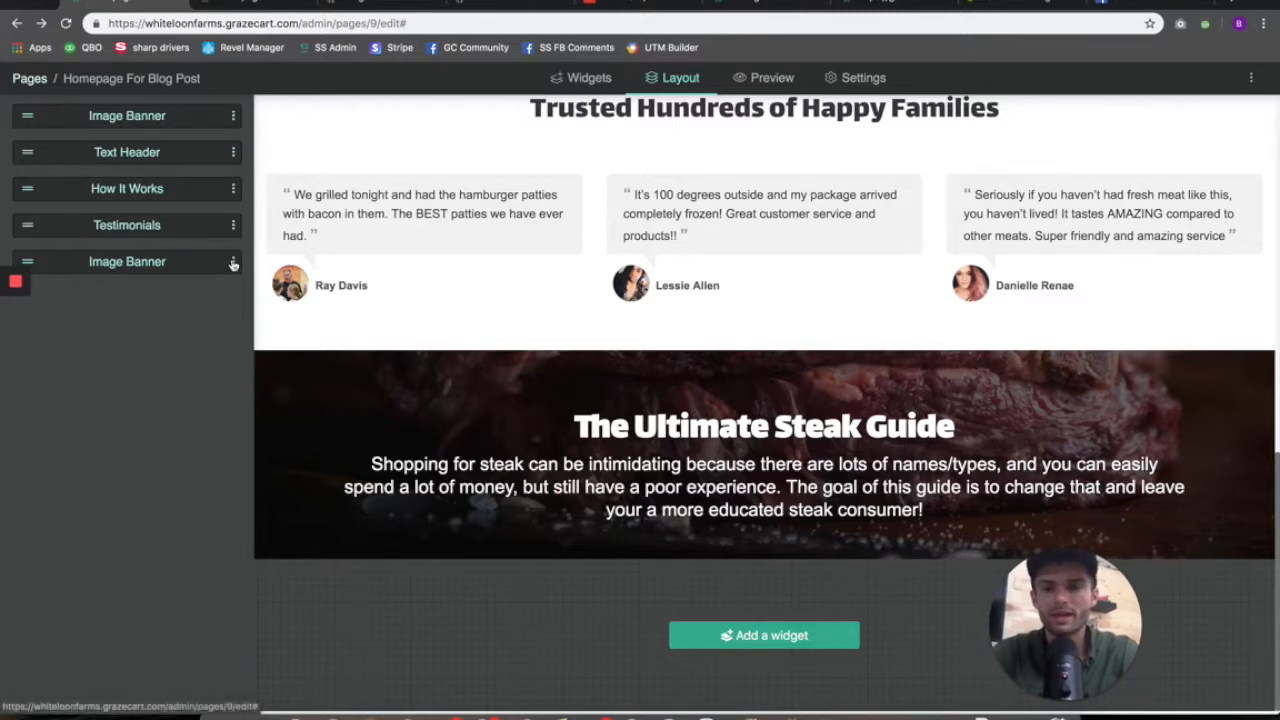
- Add a Newsletter widget below the steak guide banner and hide its header
{"action": "left_click", "coordinate": [578, 77]}
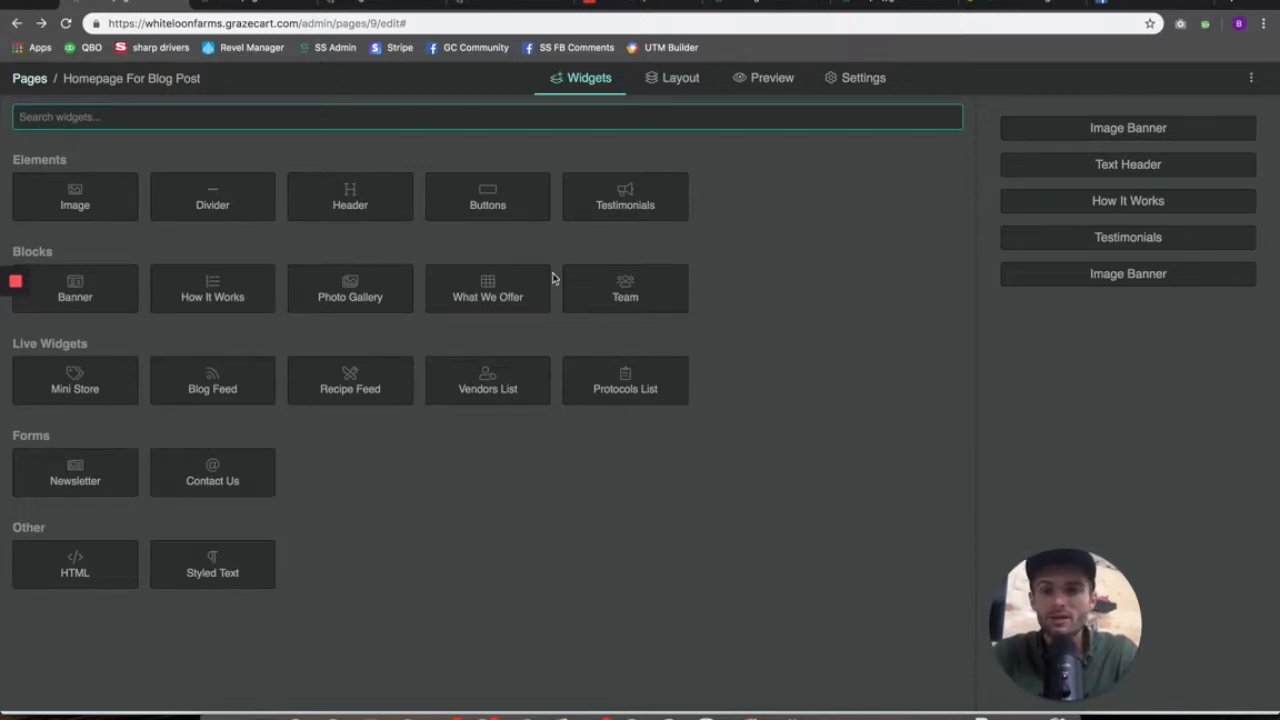
{"action": "left_click", "coordinate": [81, 481]}
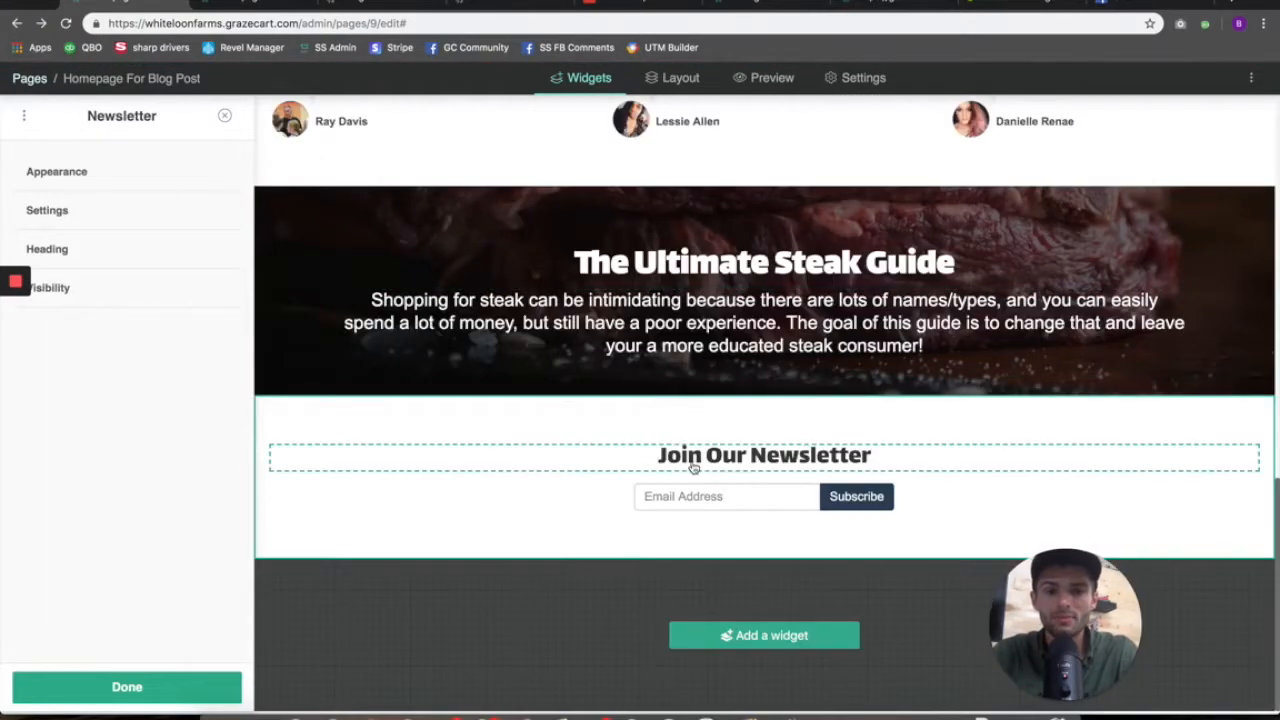
{"action": "left_click", "coordinate": [490, 463]}
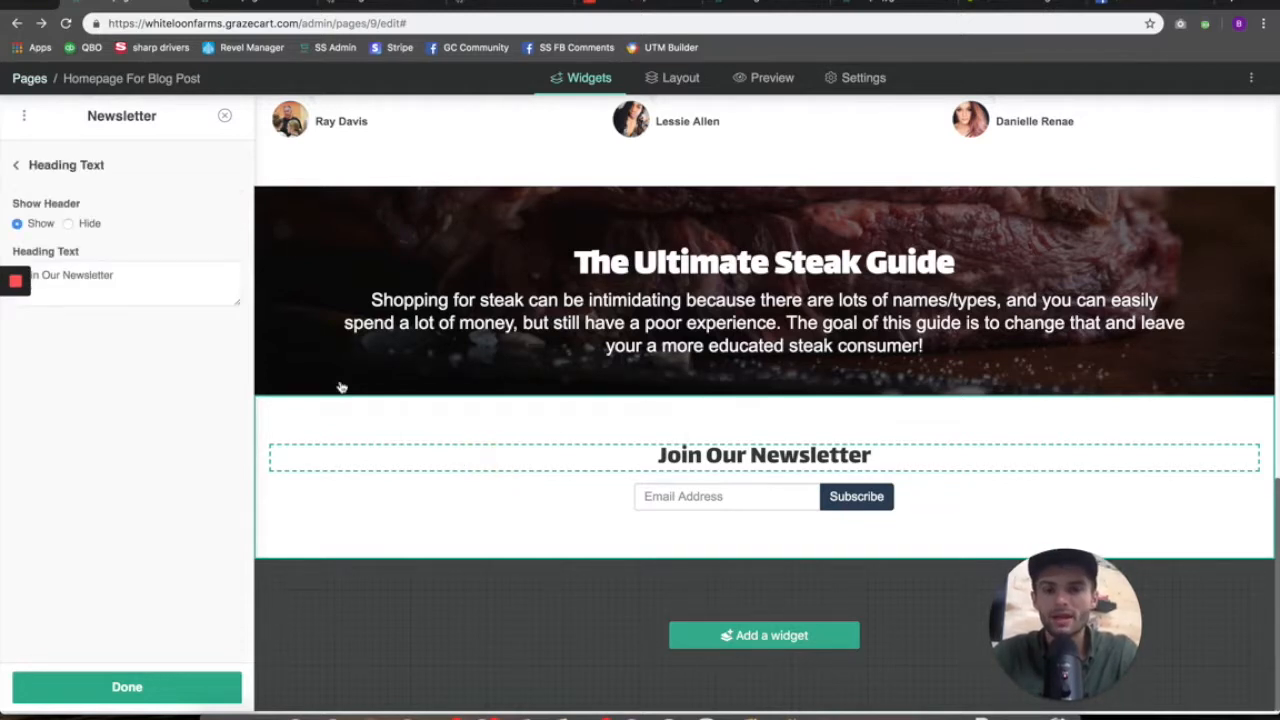
{"action": "left_click", "coordinate": [68, 224]}
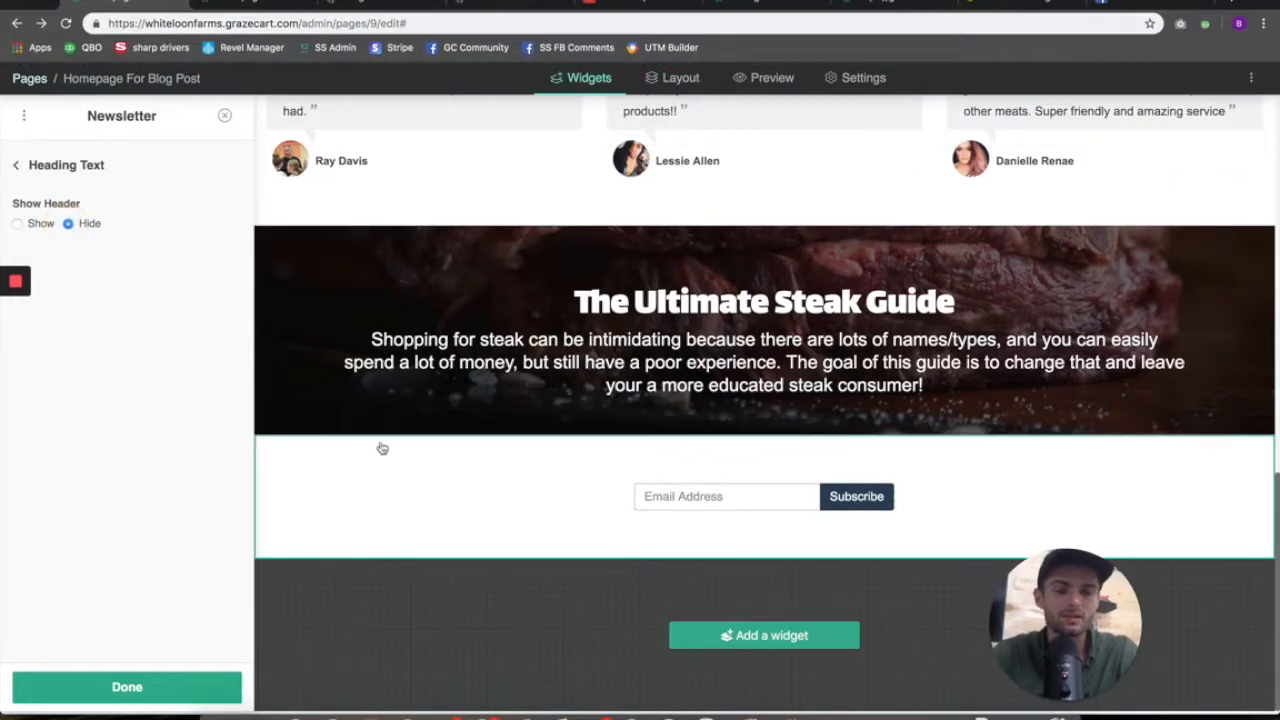
- Change the newsletter form's action text to "Send Me the Guide"
{"action": "left_click", "coordinate": [729, 514]}
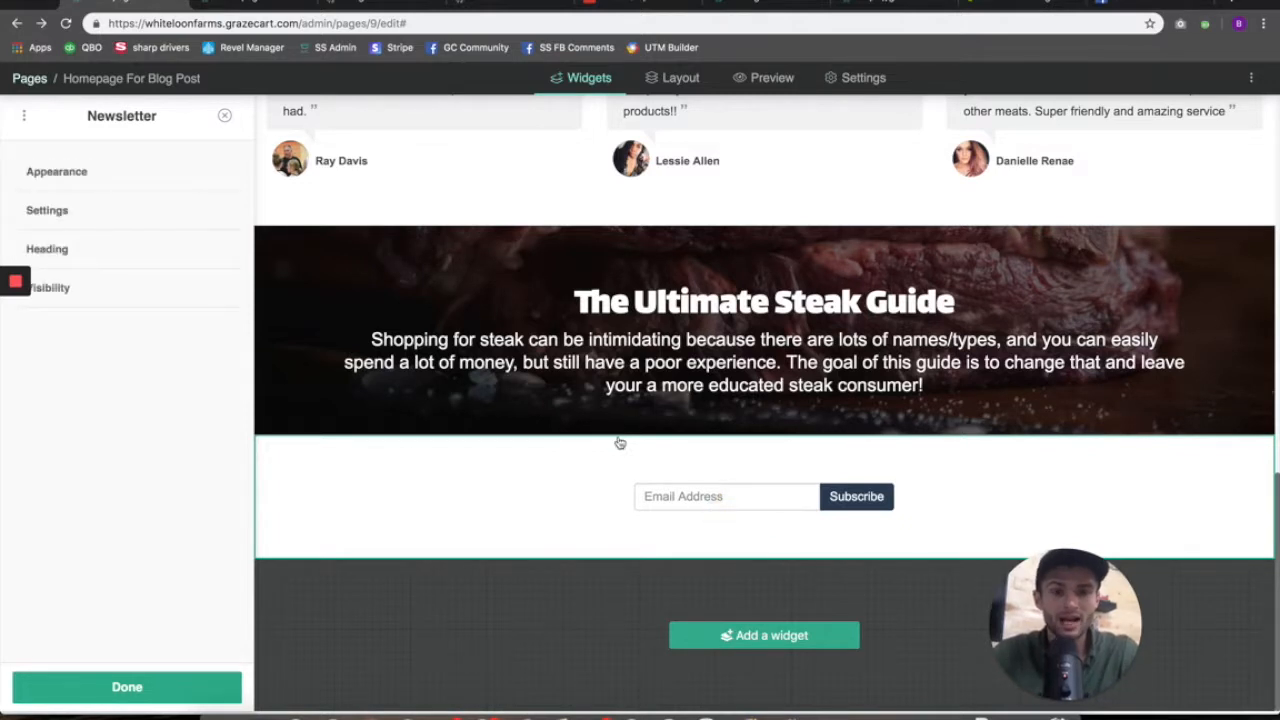
{"action": "left_click", "coordinate": [111, 171]}
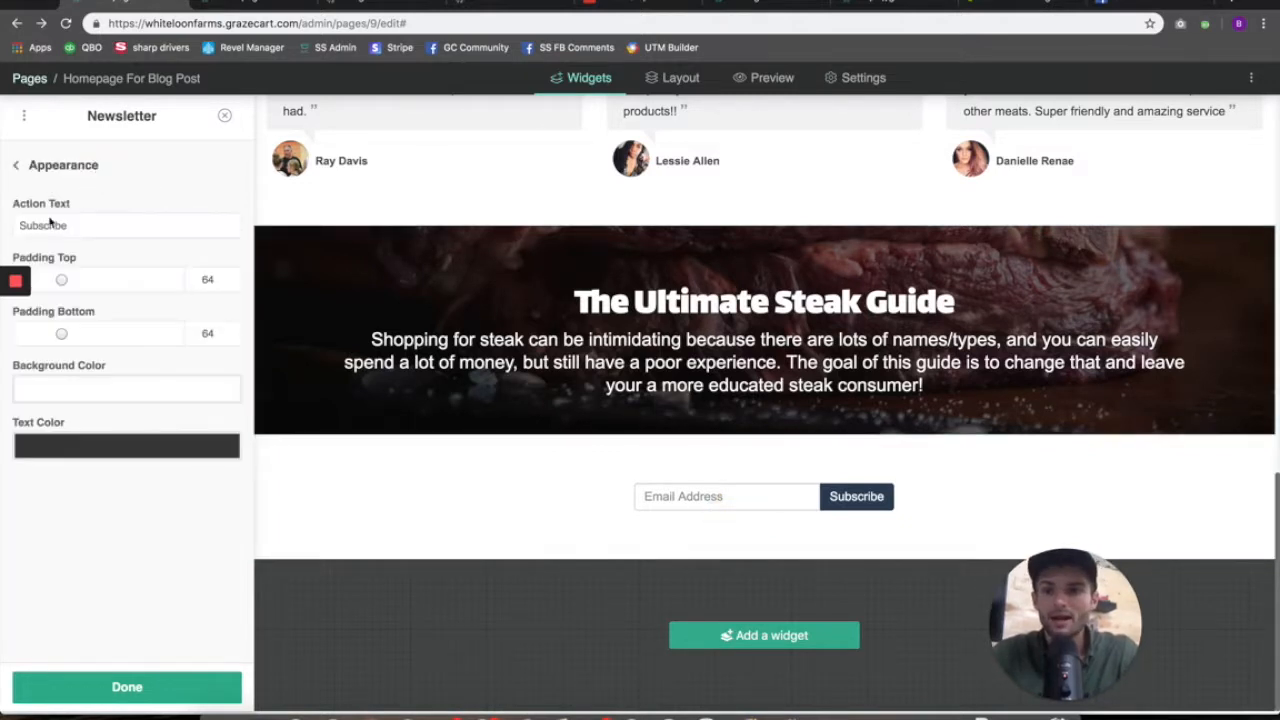
{"action": "double_click", "coordinate": [74, 226]}
{"action": "type", "text": "Give"}
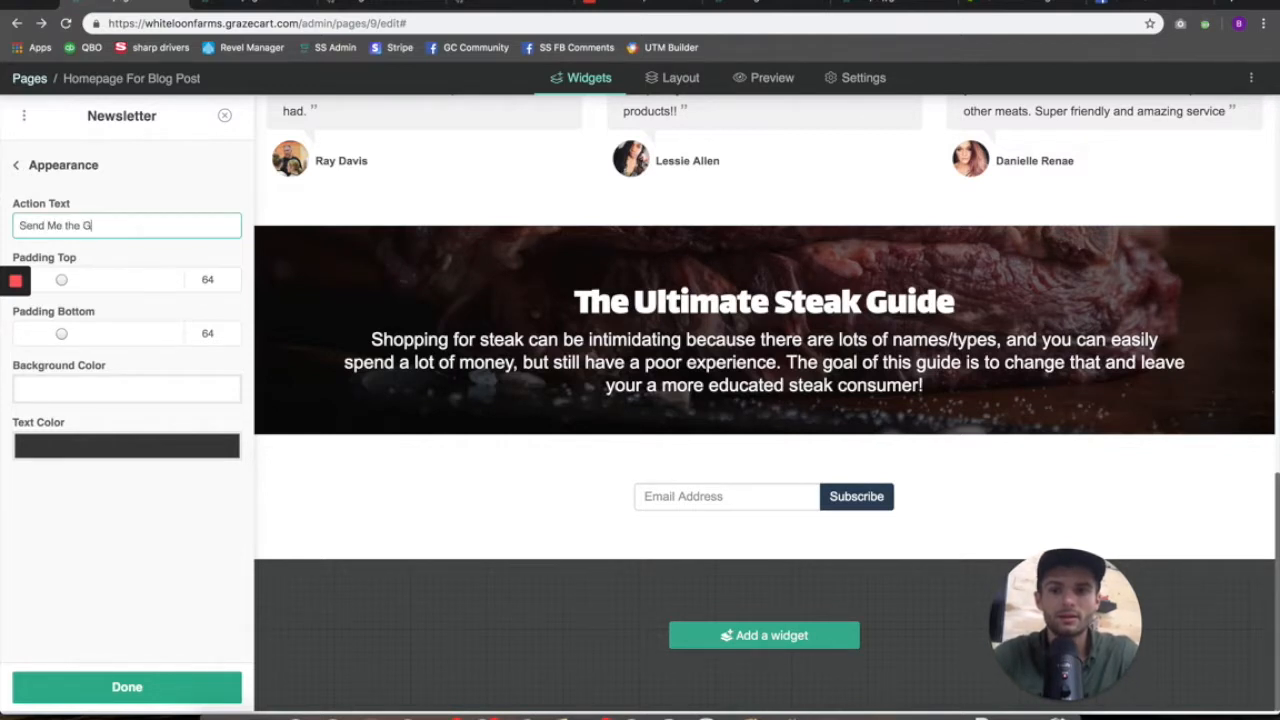
{"action": "left_click", "coordinate": [118, 684]}
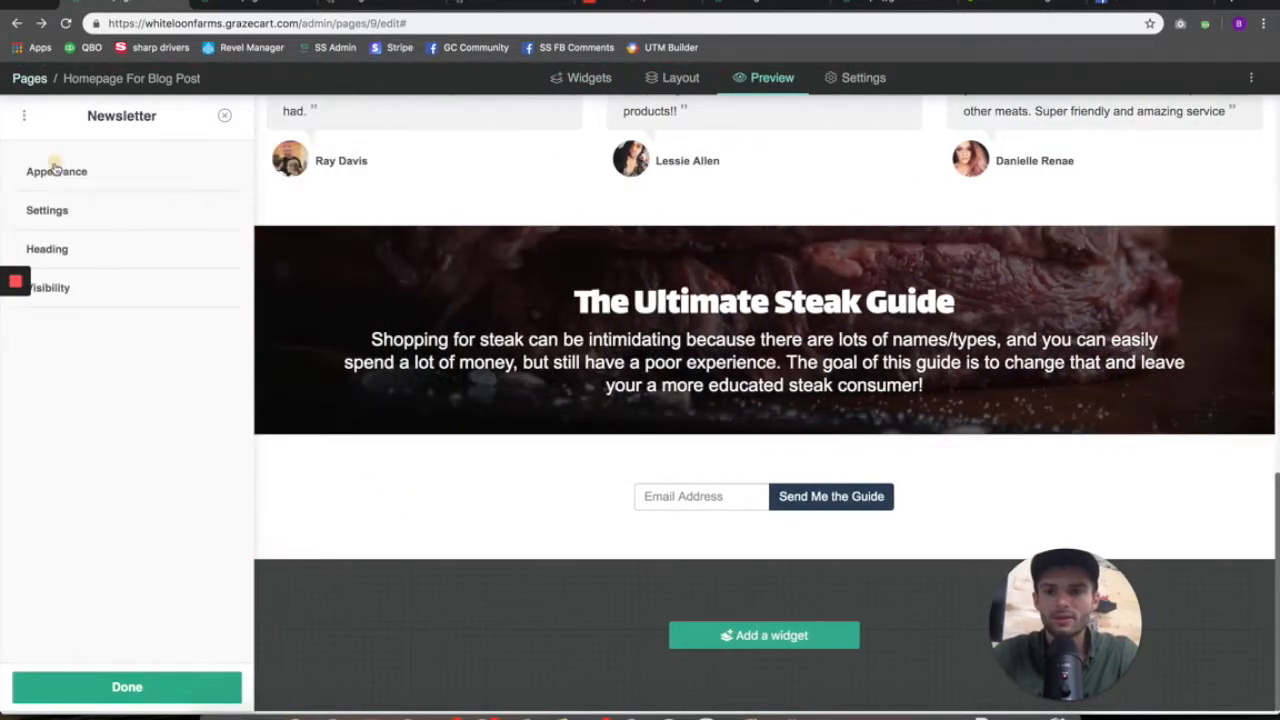
- Set the newsletter form's top padding to 30 and finish editing the widget
{"action": "left_click", "coordinate": [53, 171]}
{"action": "double_click", "coordinate": [192, 280]}
{"action": "type", "text": "15"}
{"action": "key", "text": "Tab"}
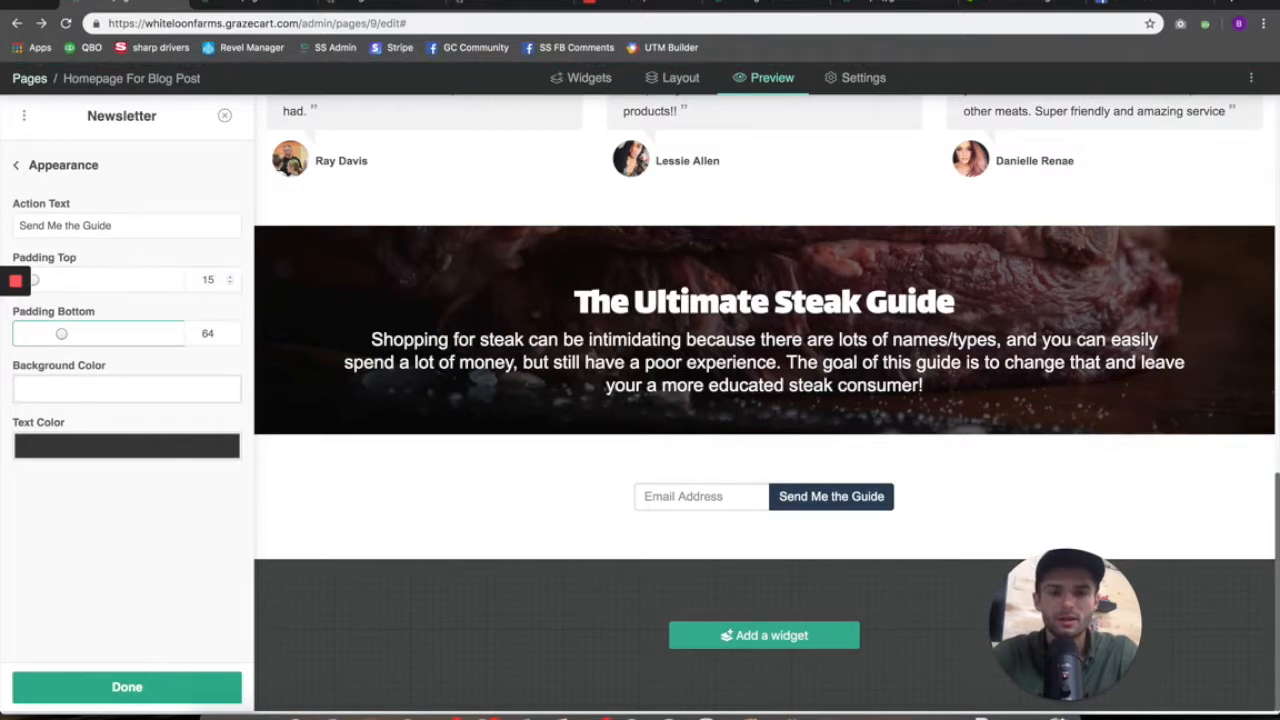
{"action": "double_click", "coordinate": [207, 279]}
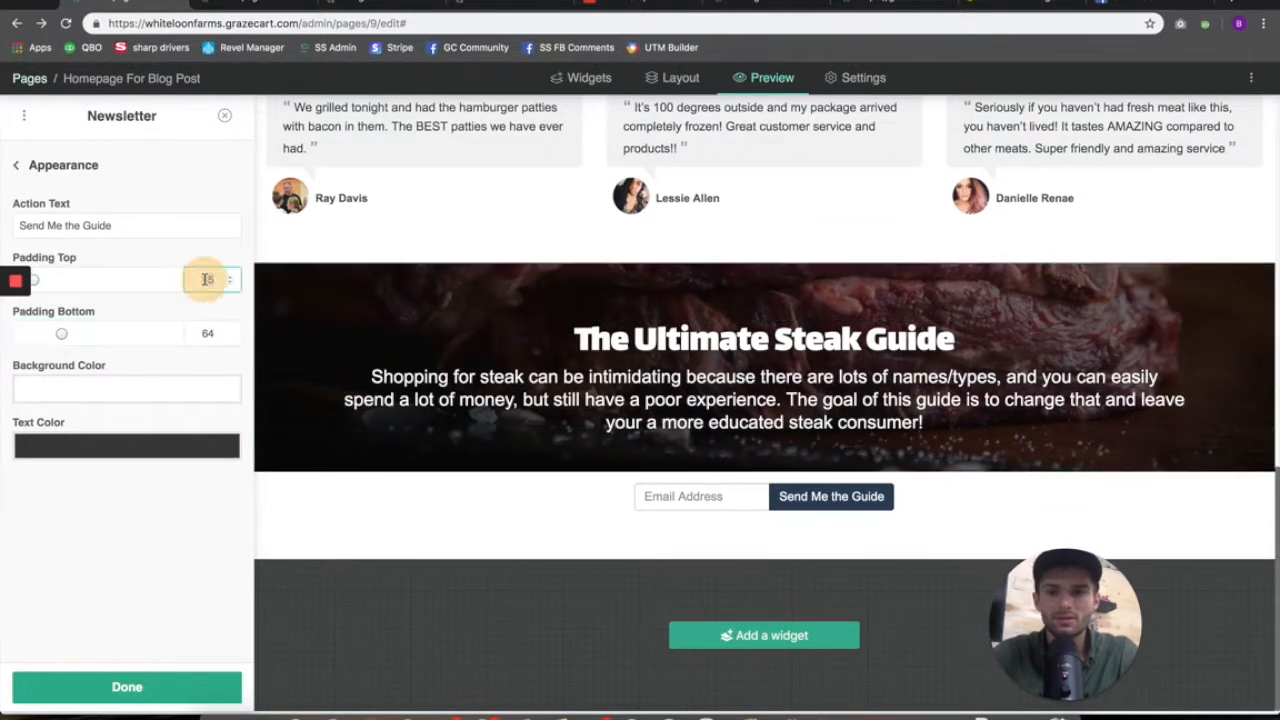
{"action": "type", "text": "30"}
{"action": "key", "text": "Tab"}
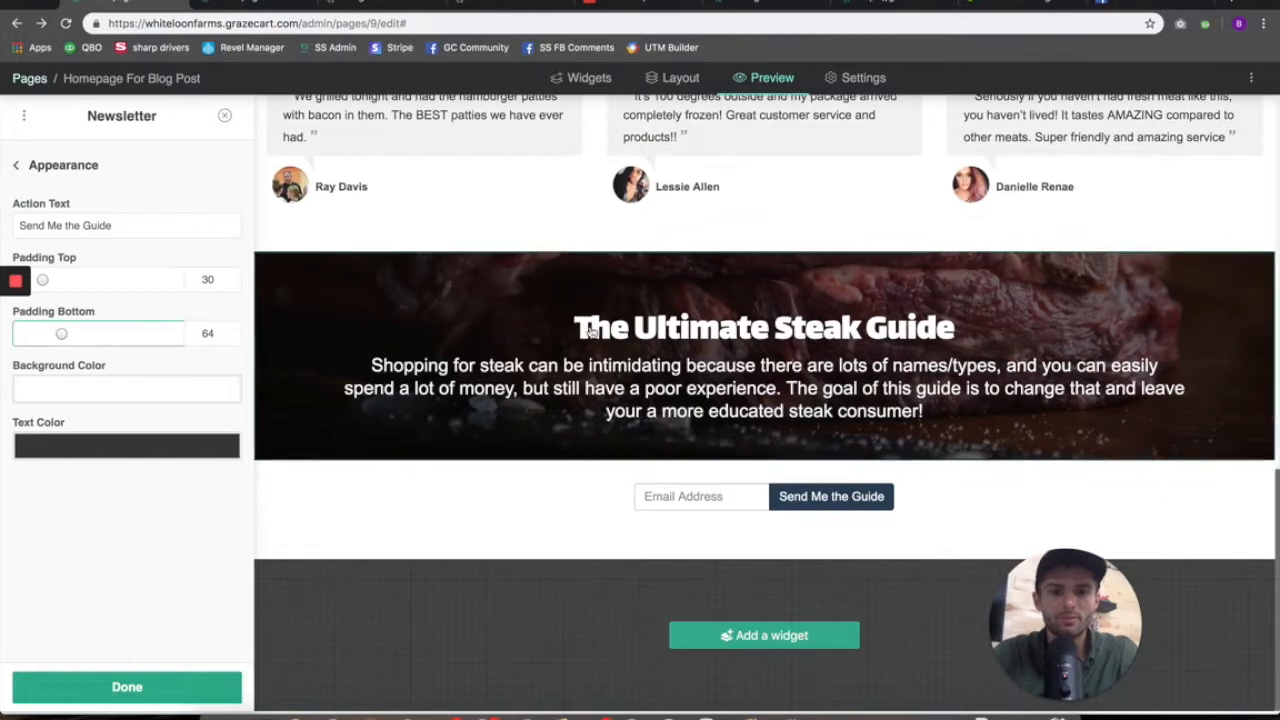
{"action": "left_click", "coordinate": [92, 689]}
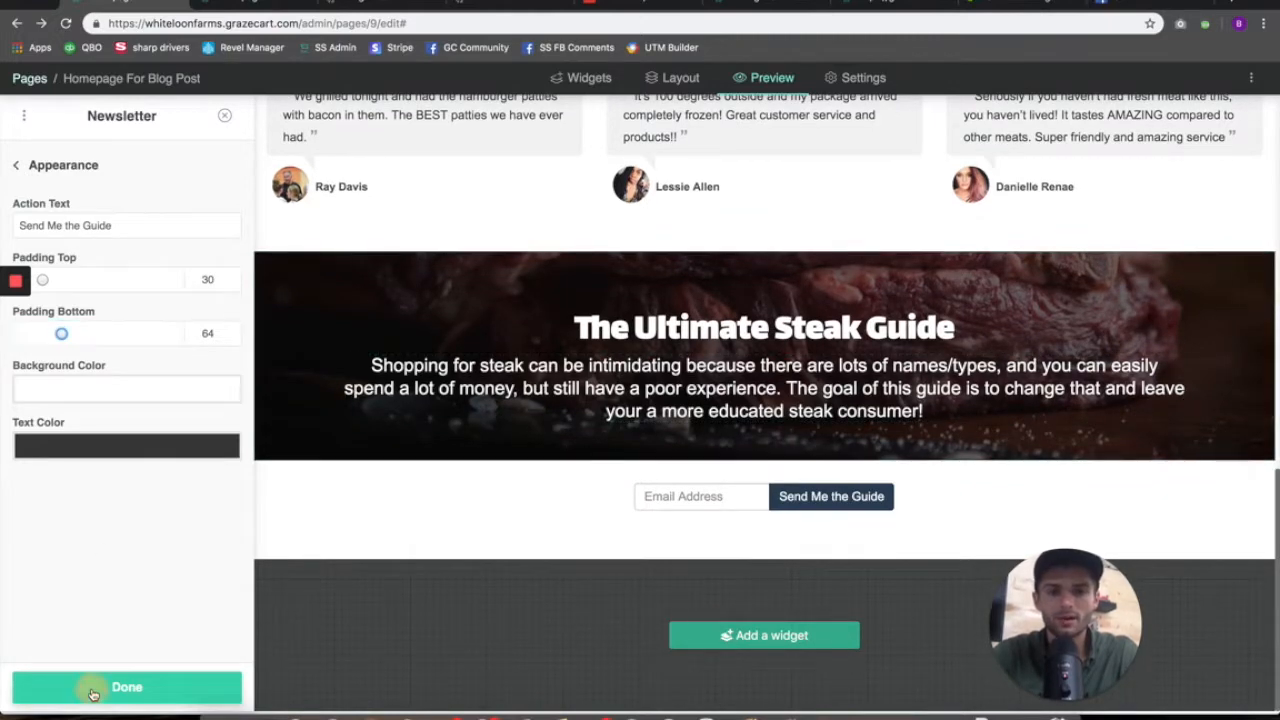
- Set the Testimonials widget's bottom padding to 87 and finish editing it
{"action": "scroll", "coordinate": [380, 600], "scroll_direction": "up", "scroll_amount": 4}
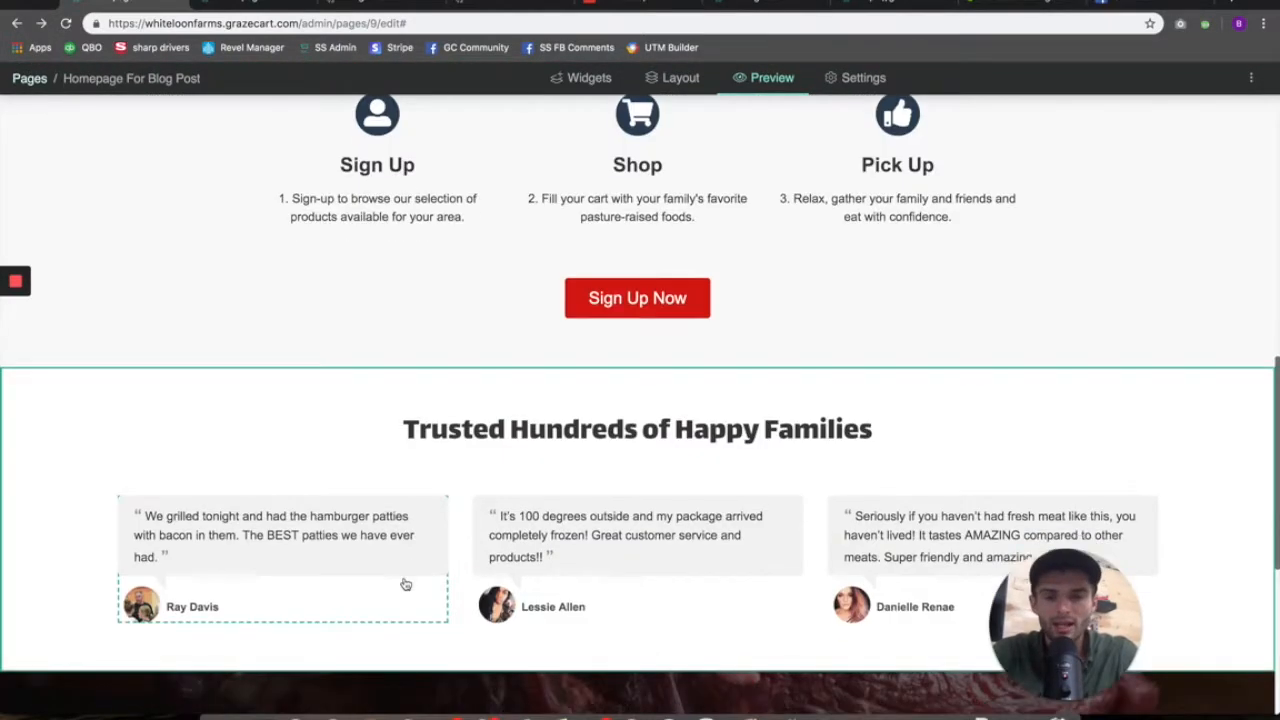
{"action": "scroll", "coordinate": [405, 584], "scroll_direction": "down", "scroll_amount": 4}
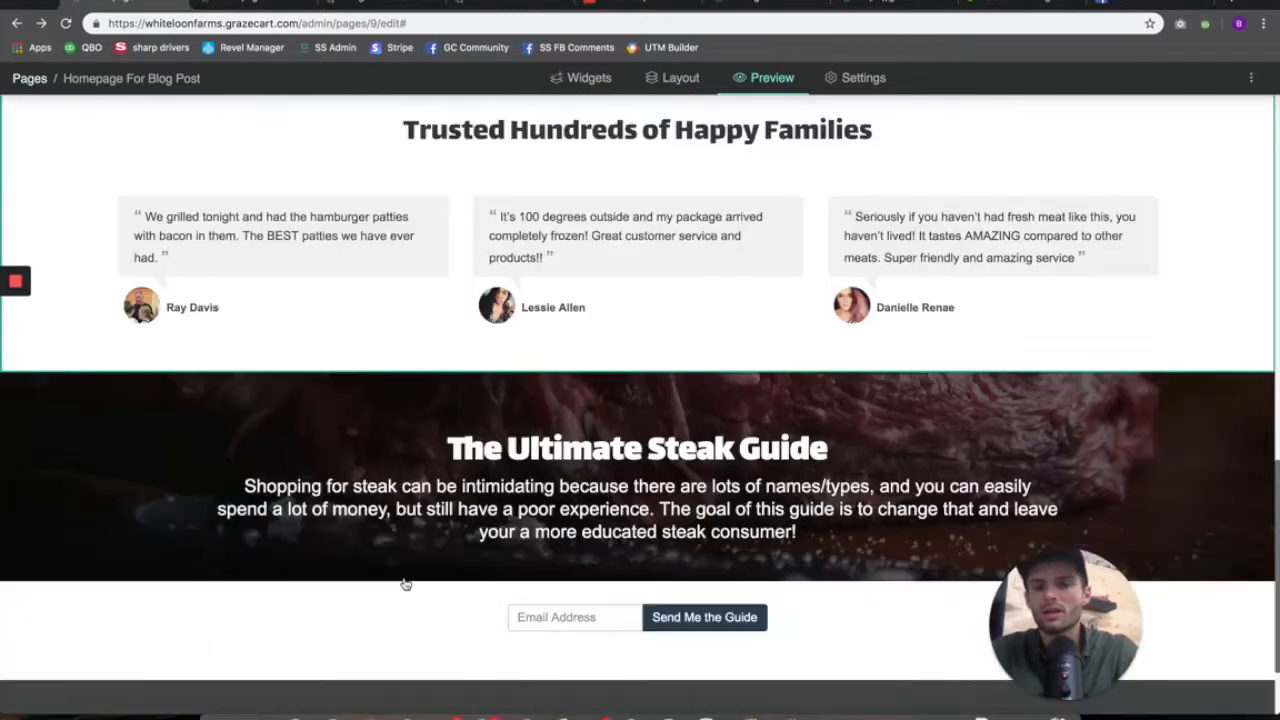
{"action": "scroll", "coordinate": [514, 363], "scroll_direction": "up", "scroll_amount": 3}
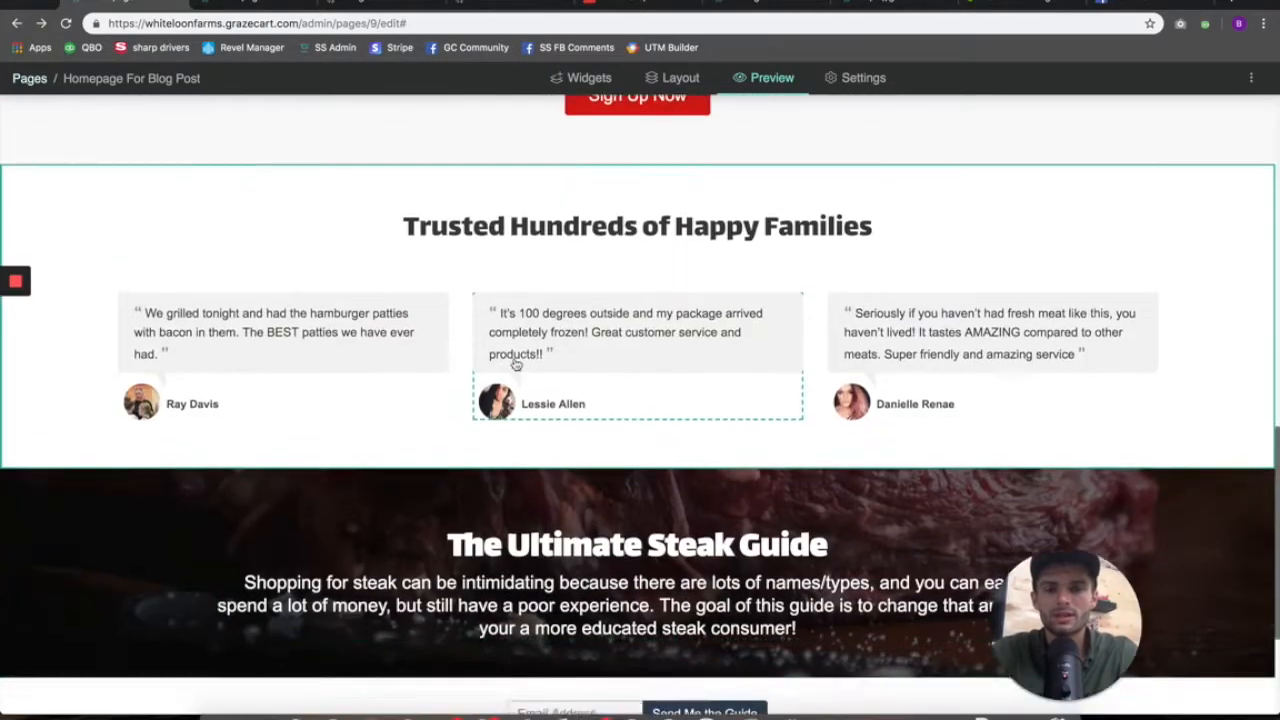
{"action": "left_click", "coordinate": [394, 451]}
{"action": "left_click", "coordinate": [65, 218]}
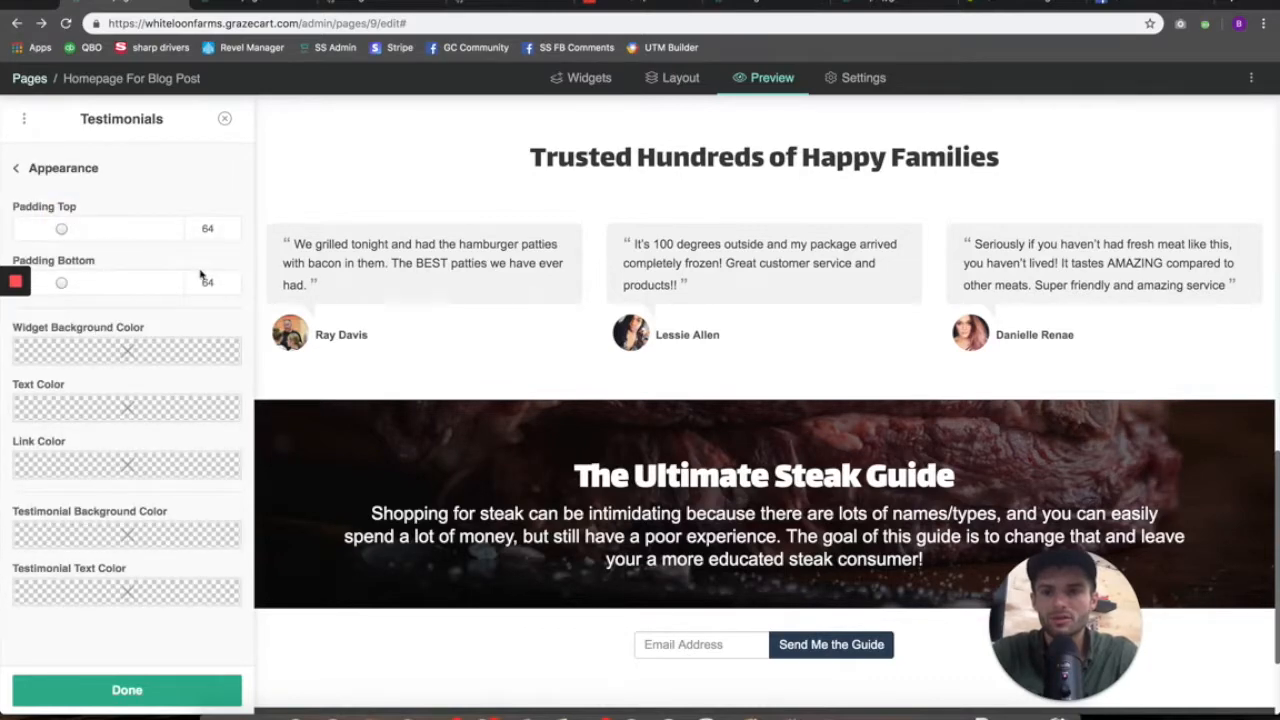
{"action": "double_click", "coordinate": [207, 281]}
{"action": "type", "text": "87"}
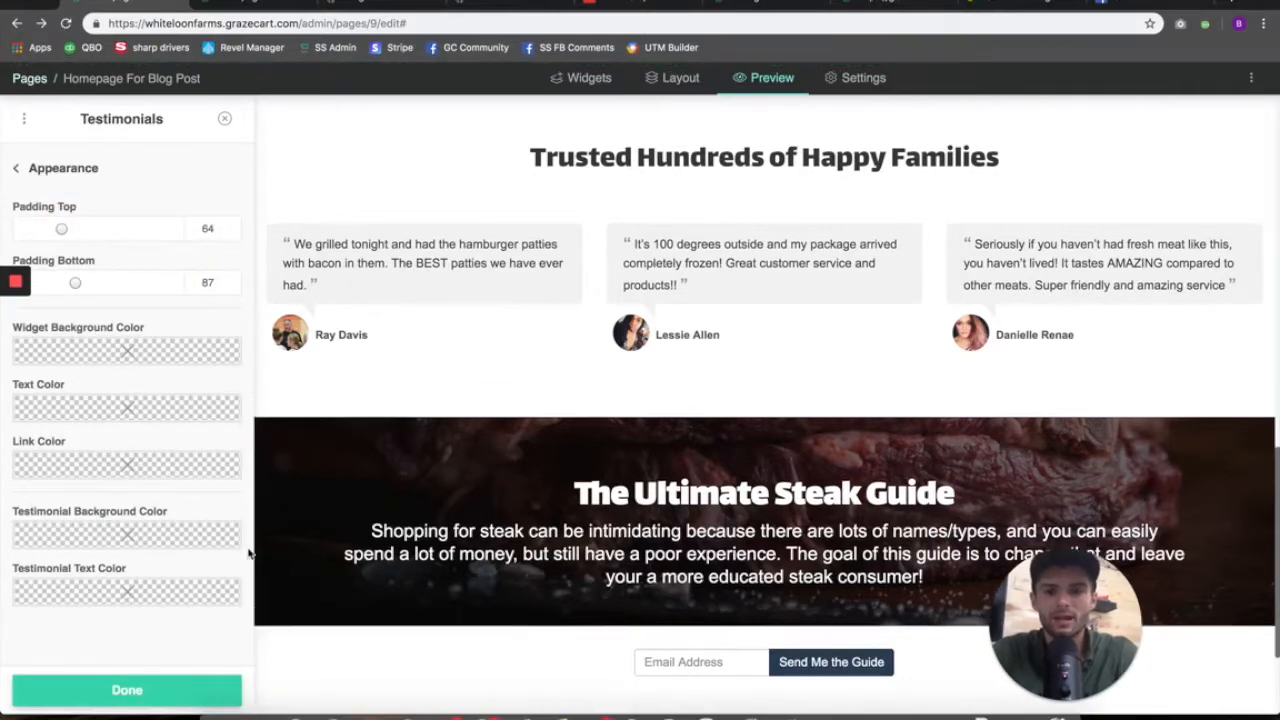
{"action": "left_click", "coordinate": [157, 689]}
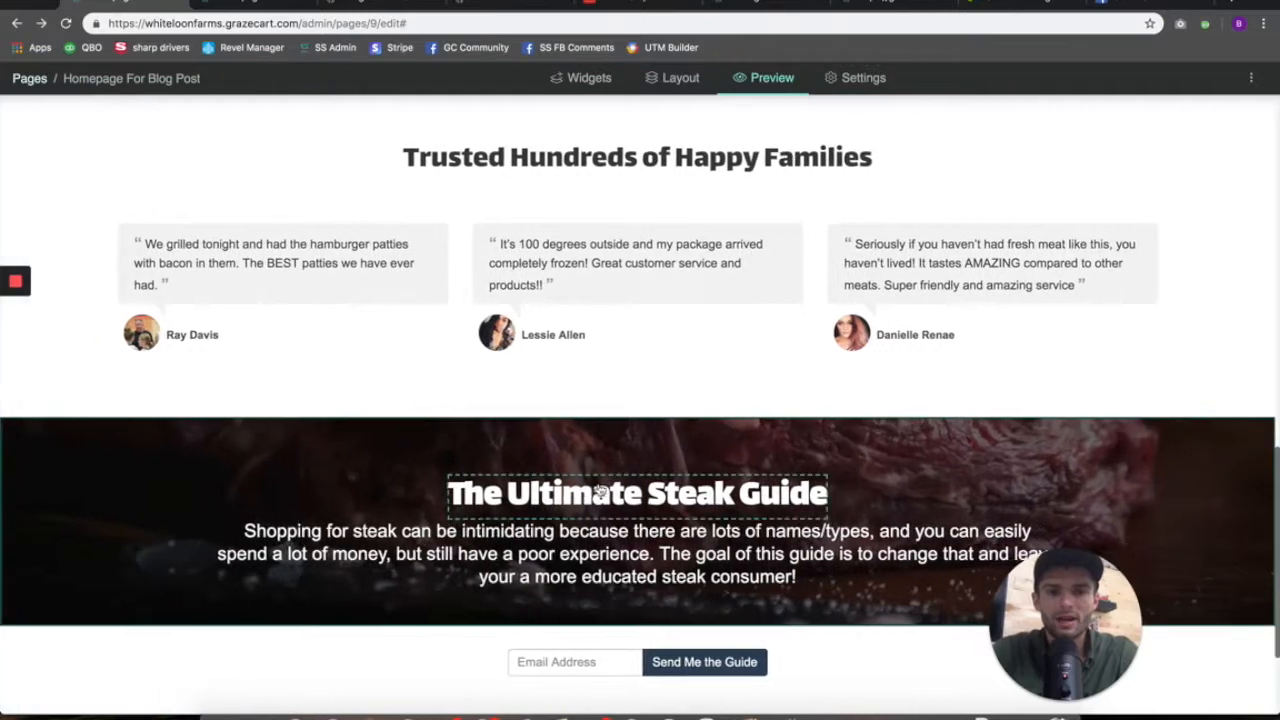
- Review the page from the banner down to the testimonials and add a What We Offer widget
{"action": "scroll", "coordinate": [600, 490], "scroll_direction": "up", "scroll_amount": 4}
{"action": "scroll", "coordinate": [600, 490], "scroll_direction": "up", "scroll_amount": 6}
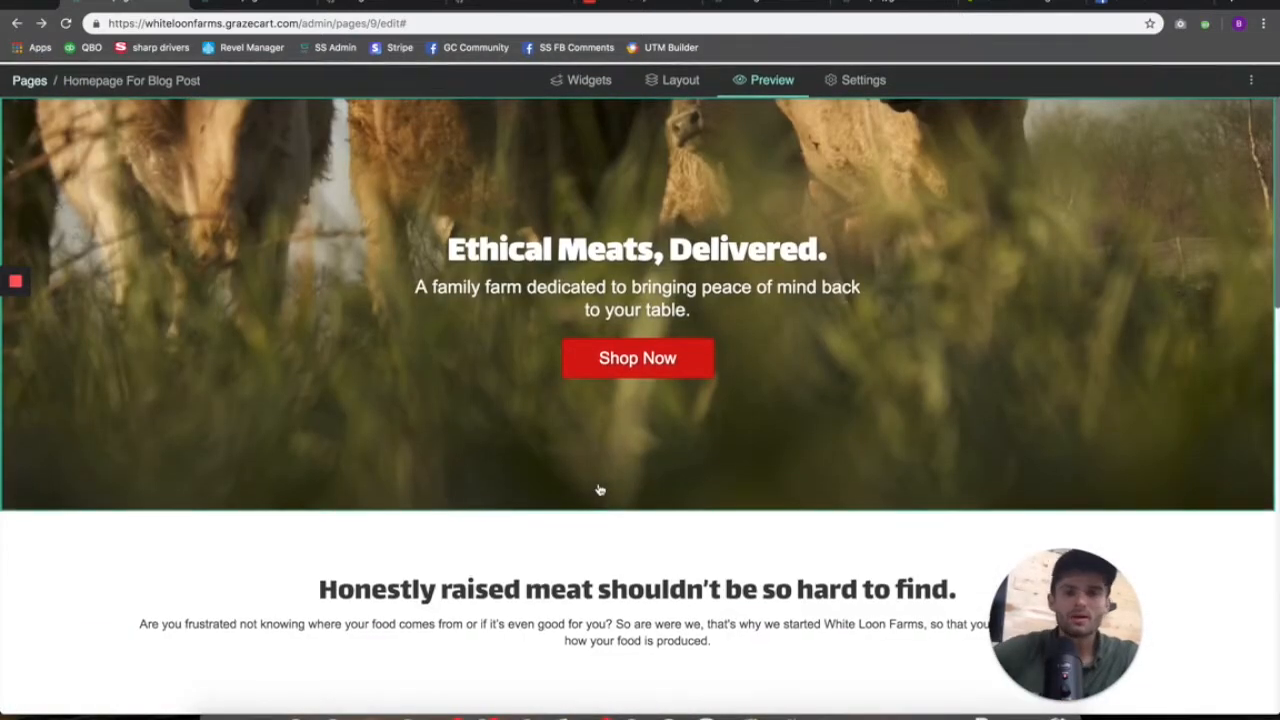
{"action": "scroll", "coordinate": [600, 490], "scroll_direction": "down", "scroll_amount": 5}
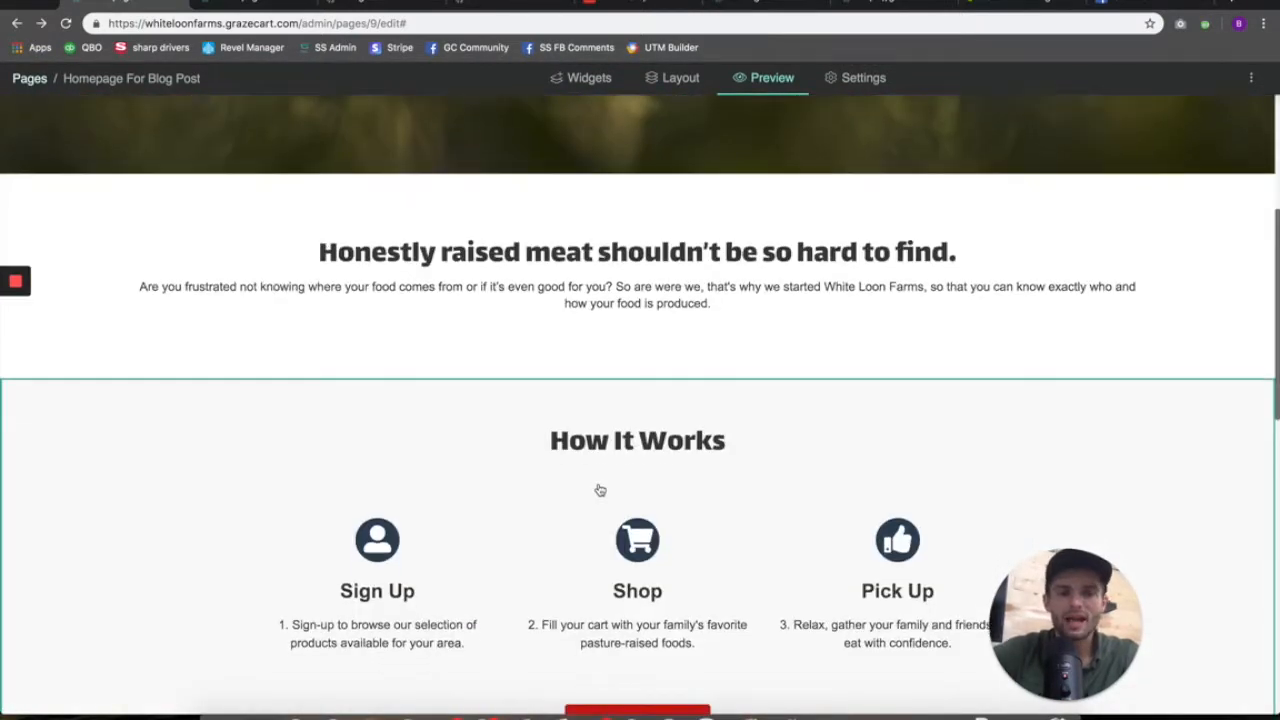
{"action": "scroll", "coordinate": [600, 490], "scroll_direction": "down", "scroll_amount": 2}
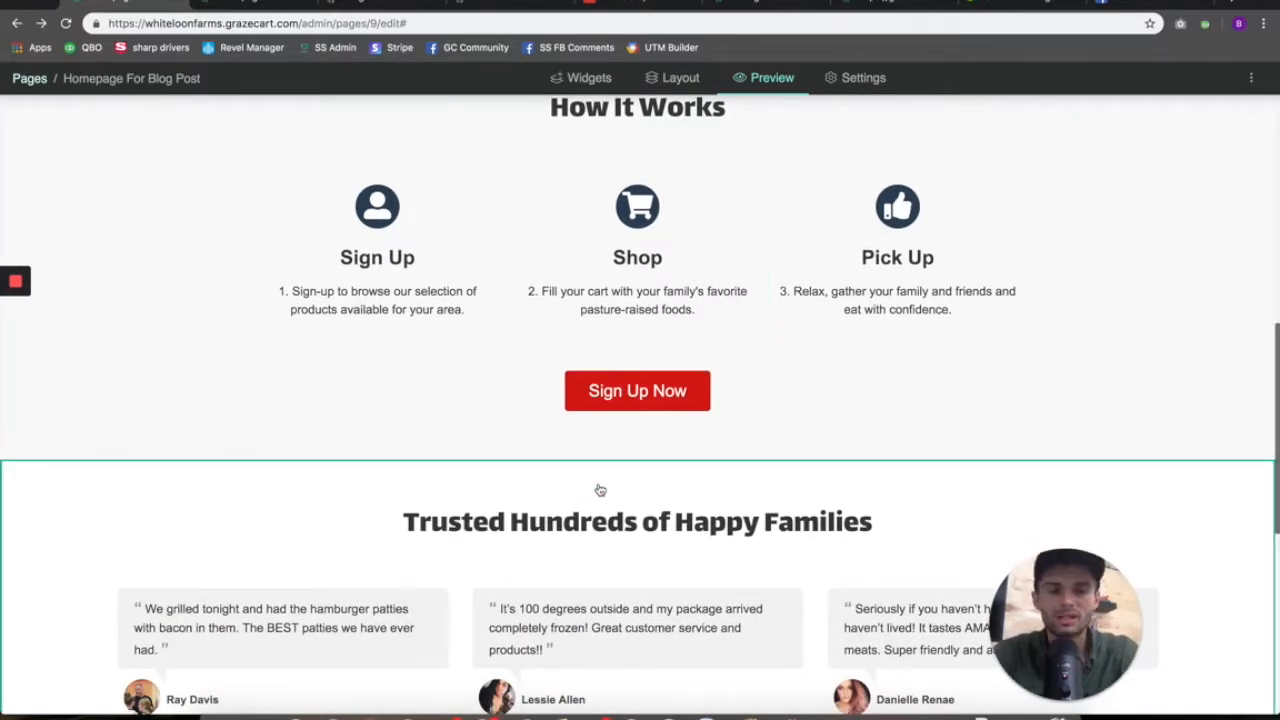
{"action": "scroll", "coordinate": [600, 490], "scroll_direction": "down", "scroll_amount": 3}
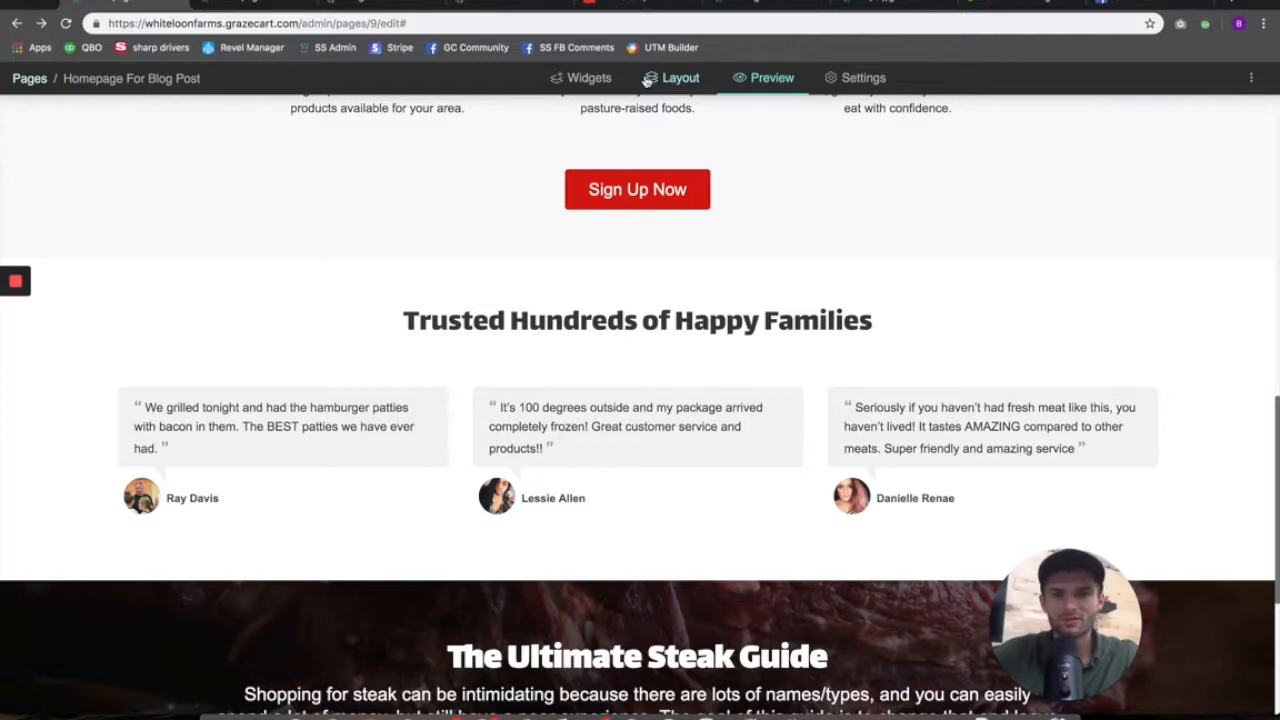
{"action": "left_click", "coordinate": [575, 79]}
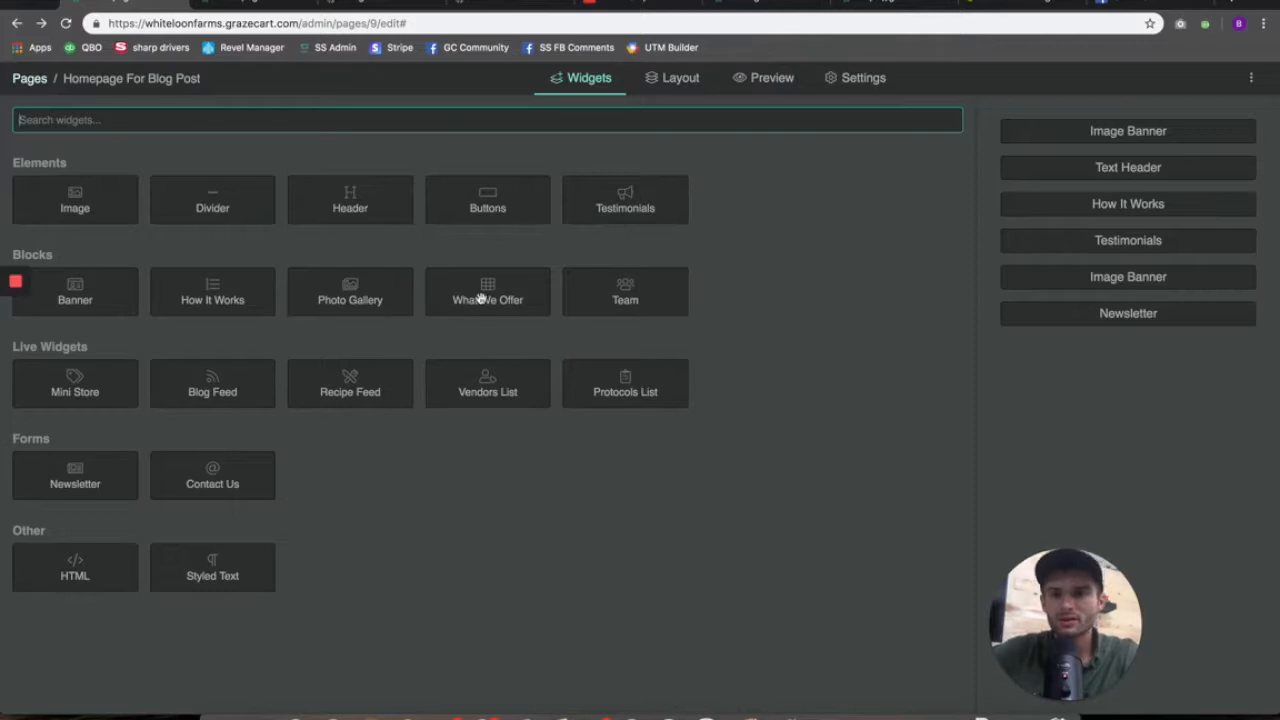
{"action": "left_click", "coordinate": [520, 303]}
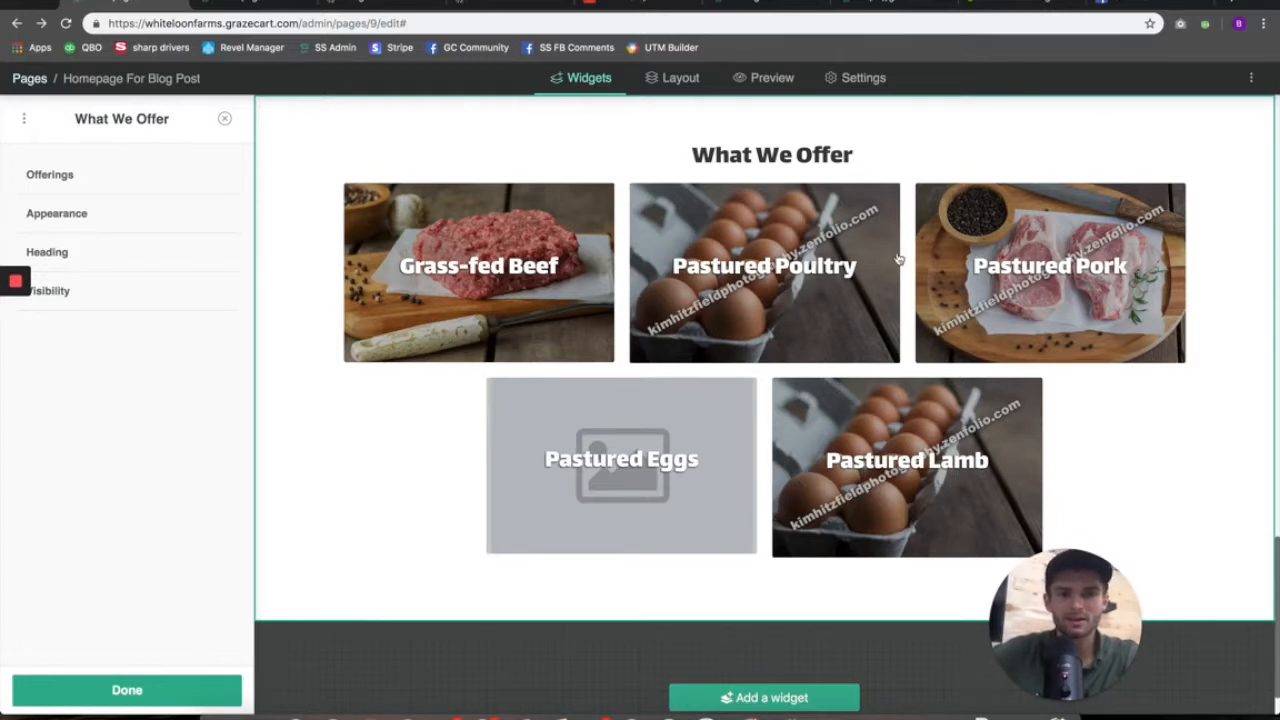
{"action": "left_click", "coordinate": [549, 309]}
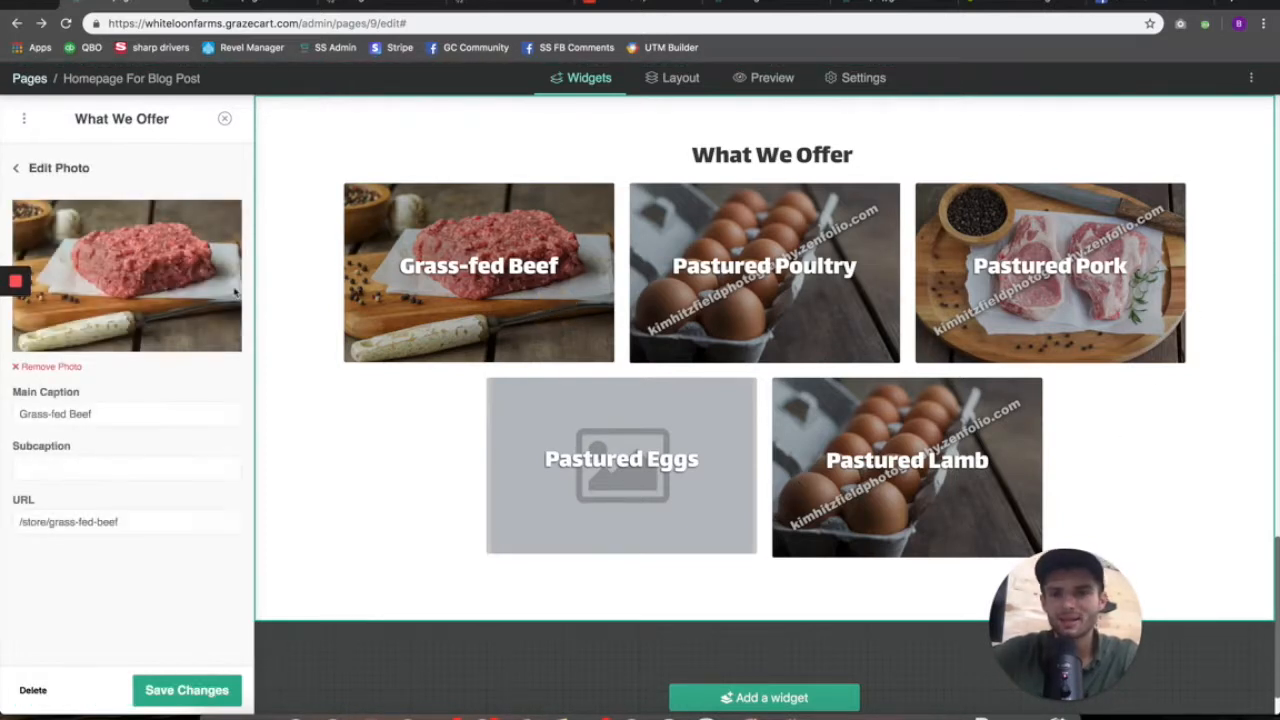
{"action": "left_click", "coordinate": [45, 366]}
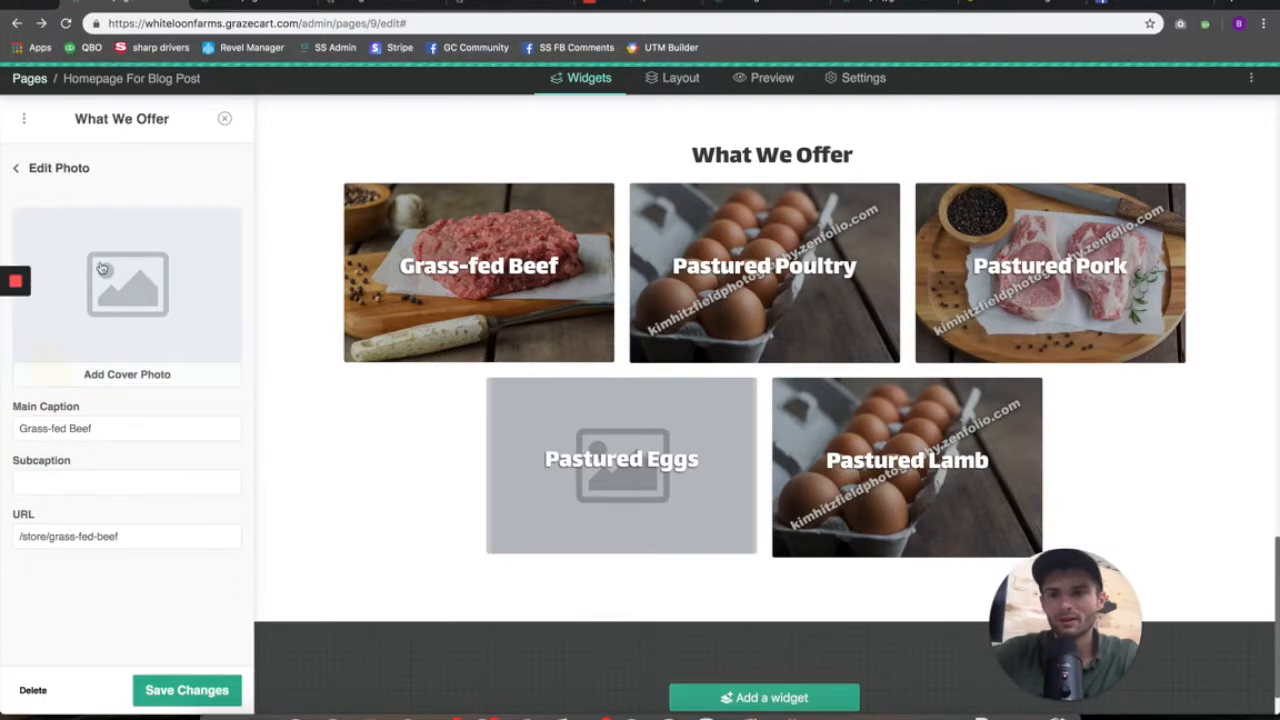
{"action": "left_click", "coordinate": [105, 351]}
{"action": "scroll", "coordinate": [680, 531], "scroll_direction": "down", "scroll_amount": 8}
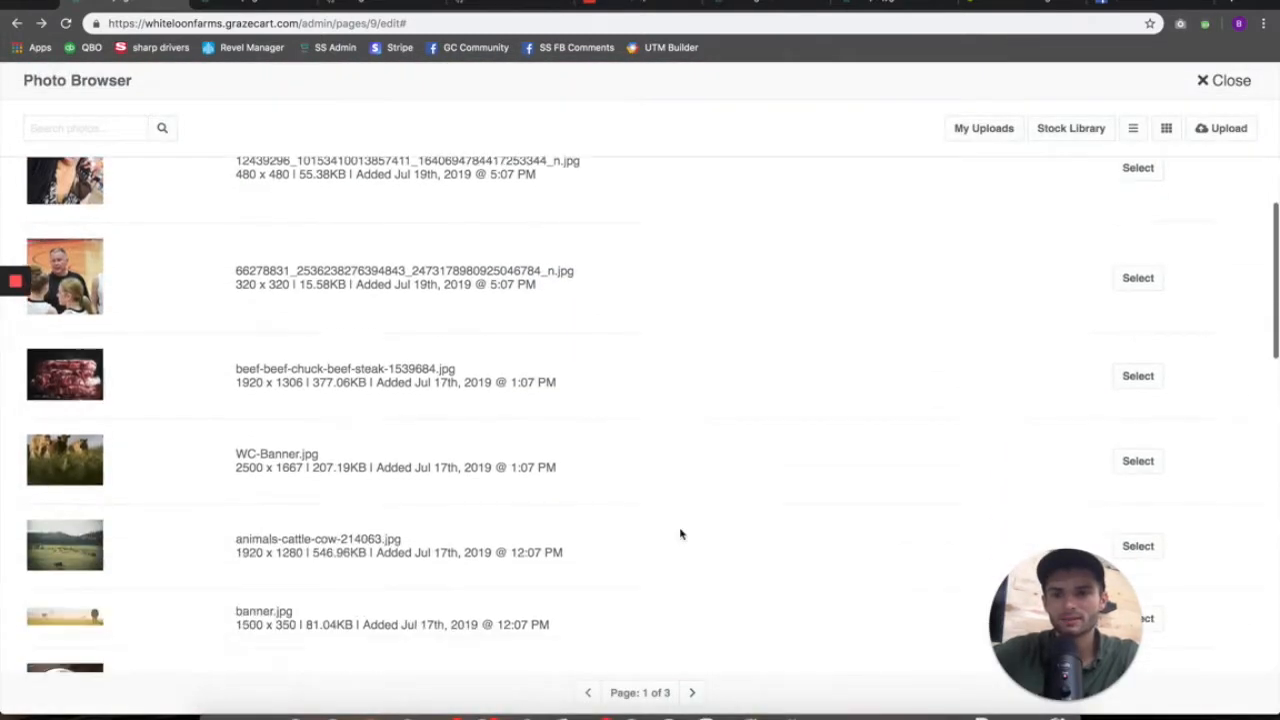
{"action": "scroll", "coordinate": [680, 531], "scroll_direction": "down", "scroll_amount": 10}
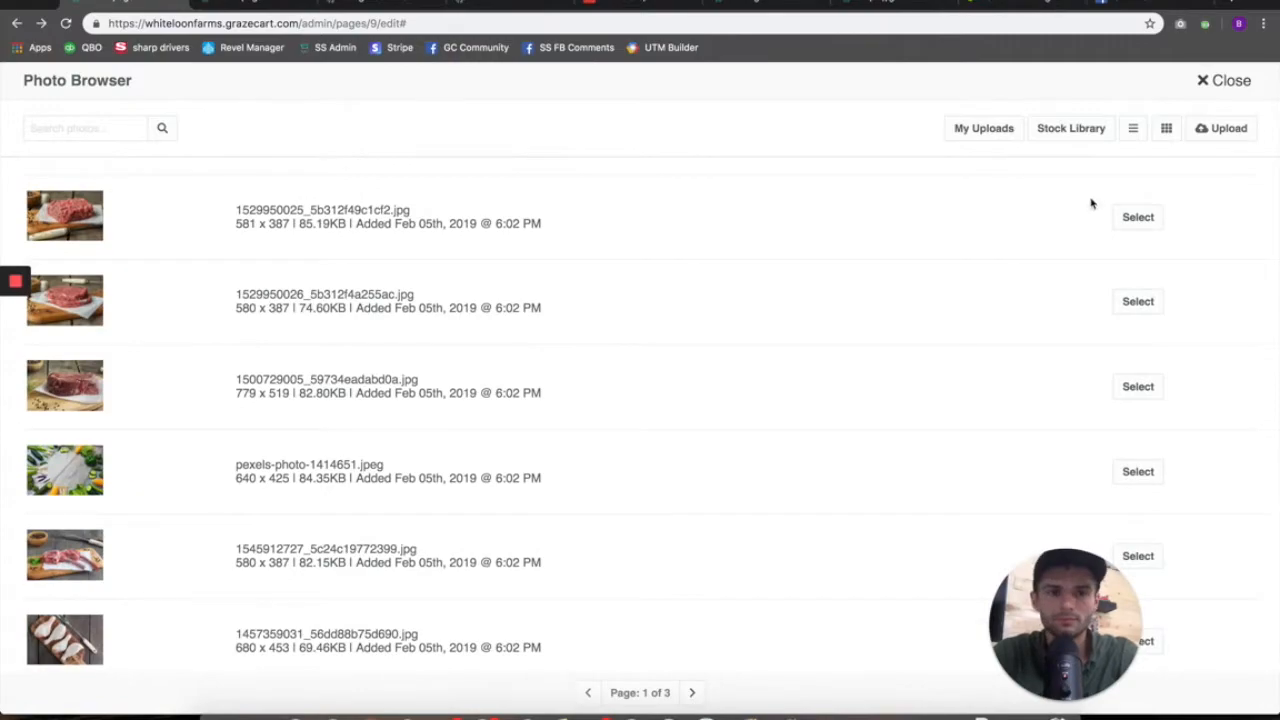
{"action": "left_click", "coordinate": [1138, 217]}
- Replace the Pastured Poultry, Pork, Eggs and Lamb photos with matching product images, save the changes and finish editing the widget
{"action": "left_click", "coordinate": [764, 270]}
{"action": "left_click", "coordinate": [57, 370]}
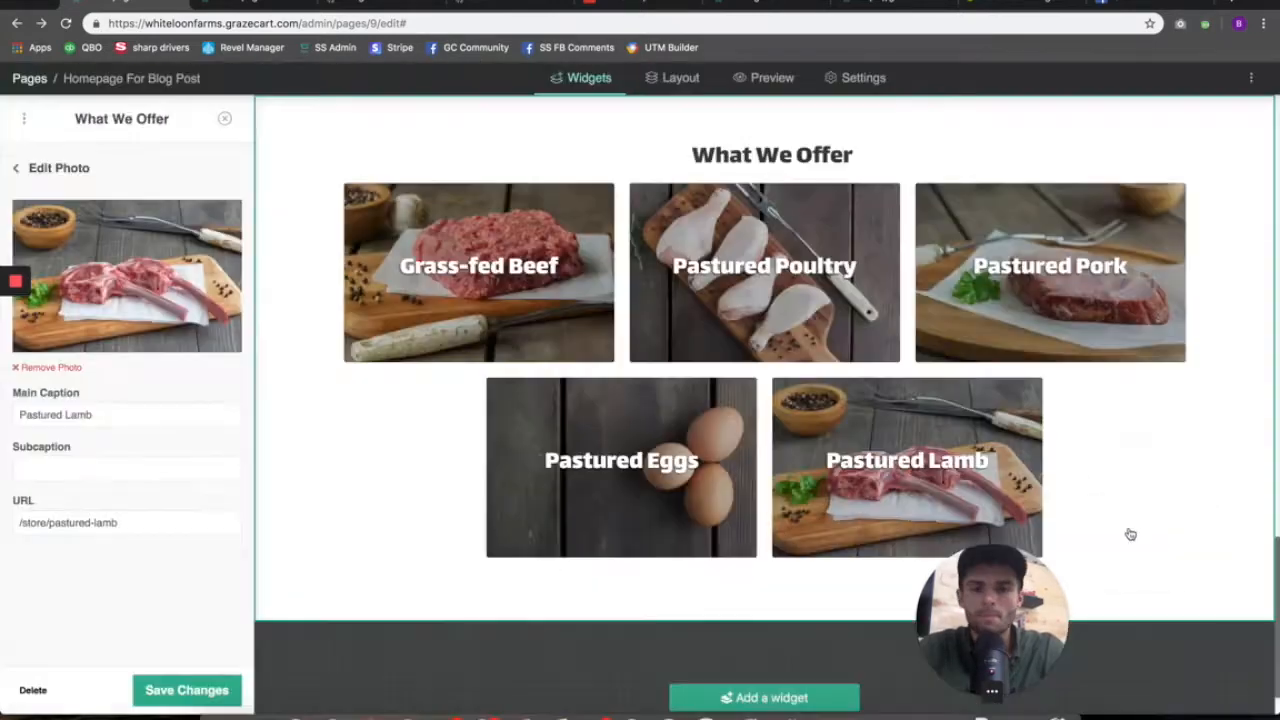
{"action": "left_click", "coordinate": [177, 691]}
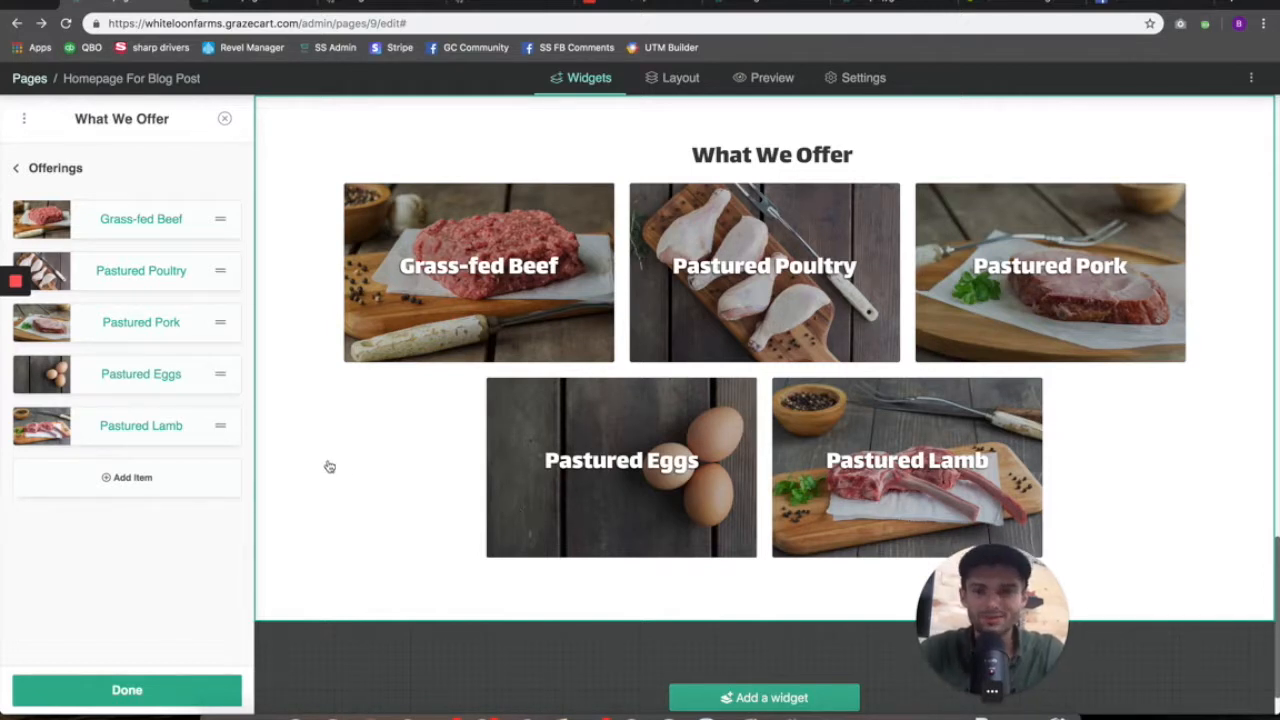
{"action": "left_click", "coordinate": [146, 692]}
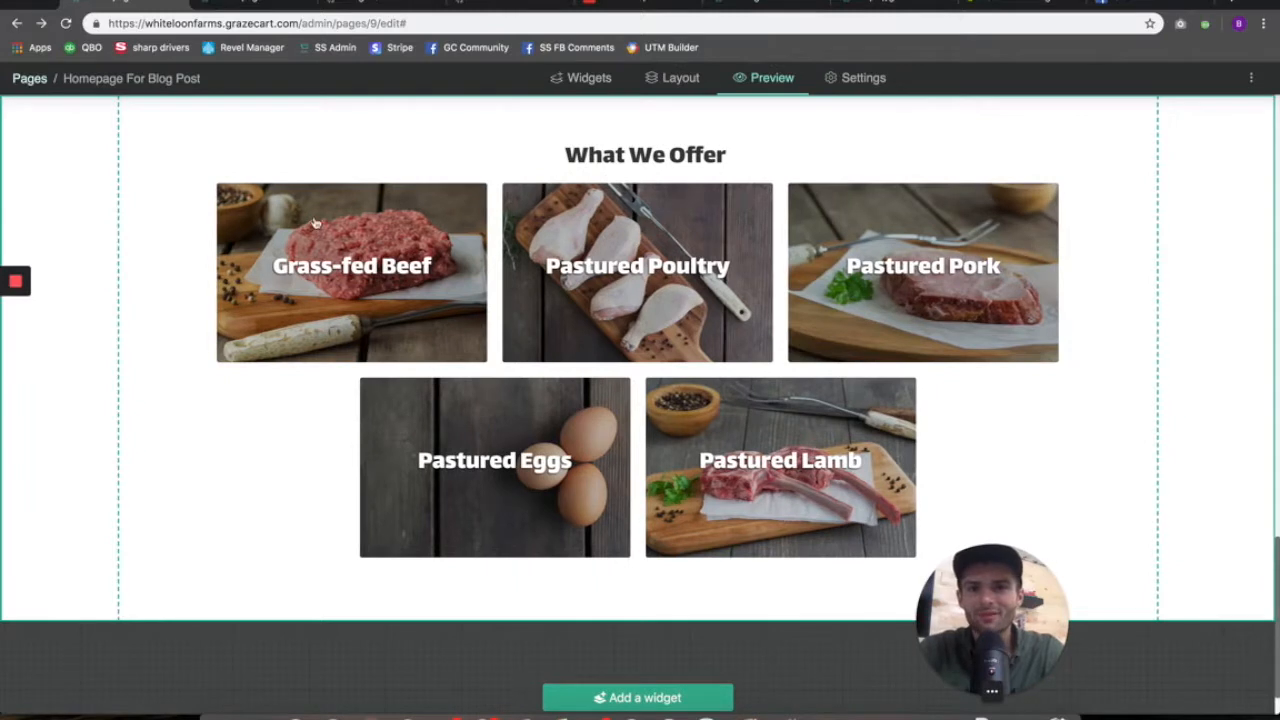
- Move the What We Offer widget between How It Works and Testimonials in the page layout
{"action": "left_click", "coordinate": [678, 79]}
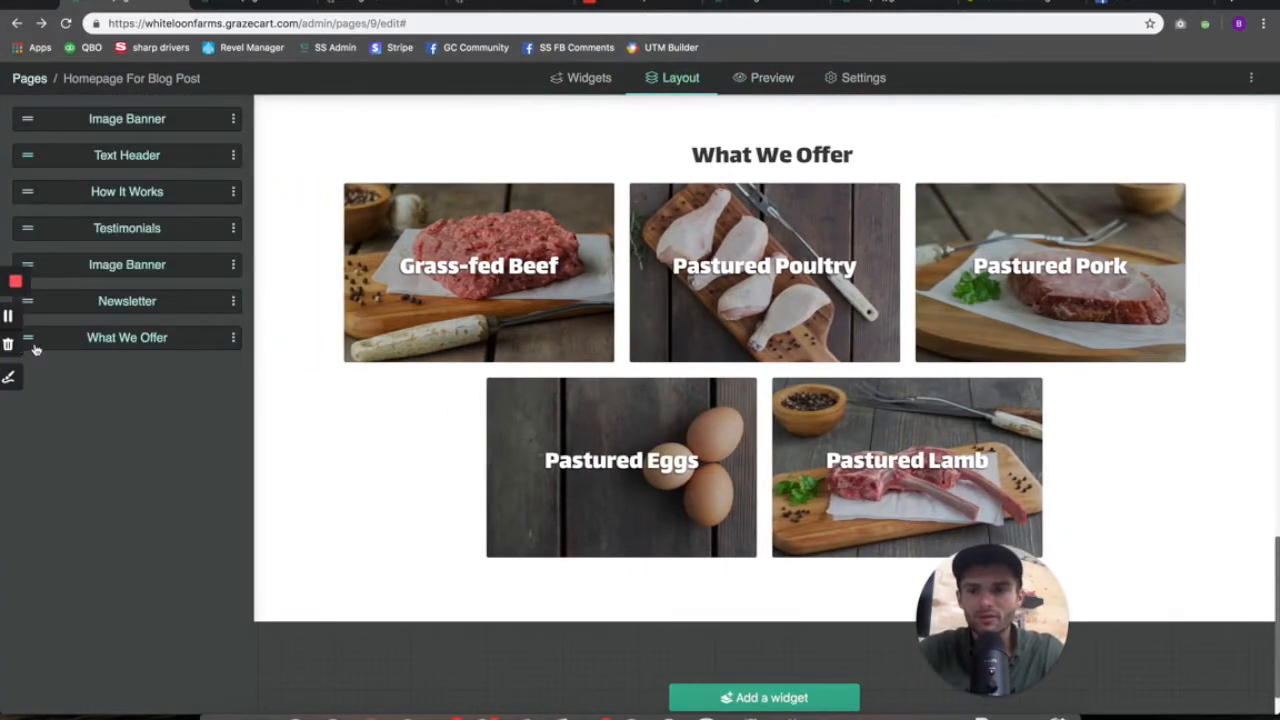
{"action": "left_click_drag", "start_coordinate": [30, 337], "coordinate": [30, 229]}
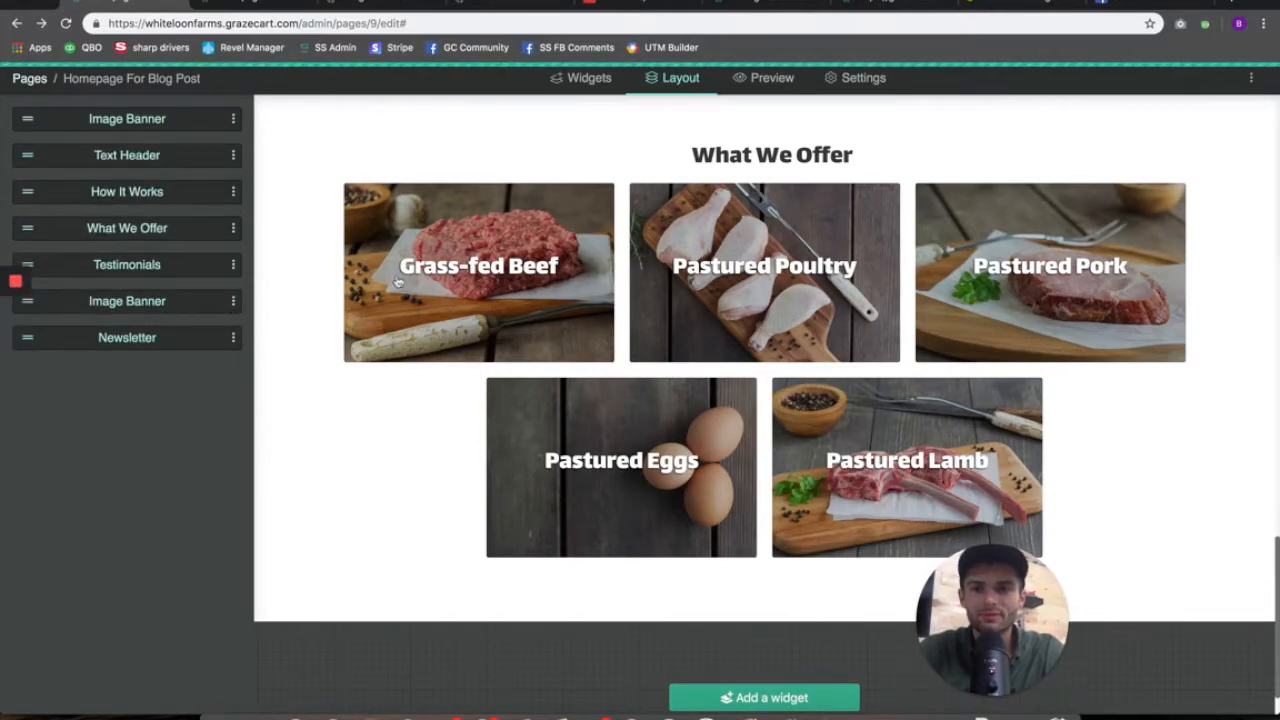
{"action": "scroll", "coordinate": [397, 281], "scroll_direction": "up", "scroll_amount": 10}
{"action": "scroll", "coordinate": [397, 281], "scroll_direction": "down", "scroll_amount": 2}
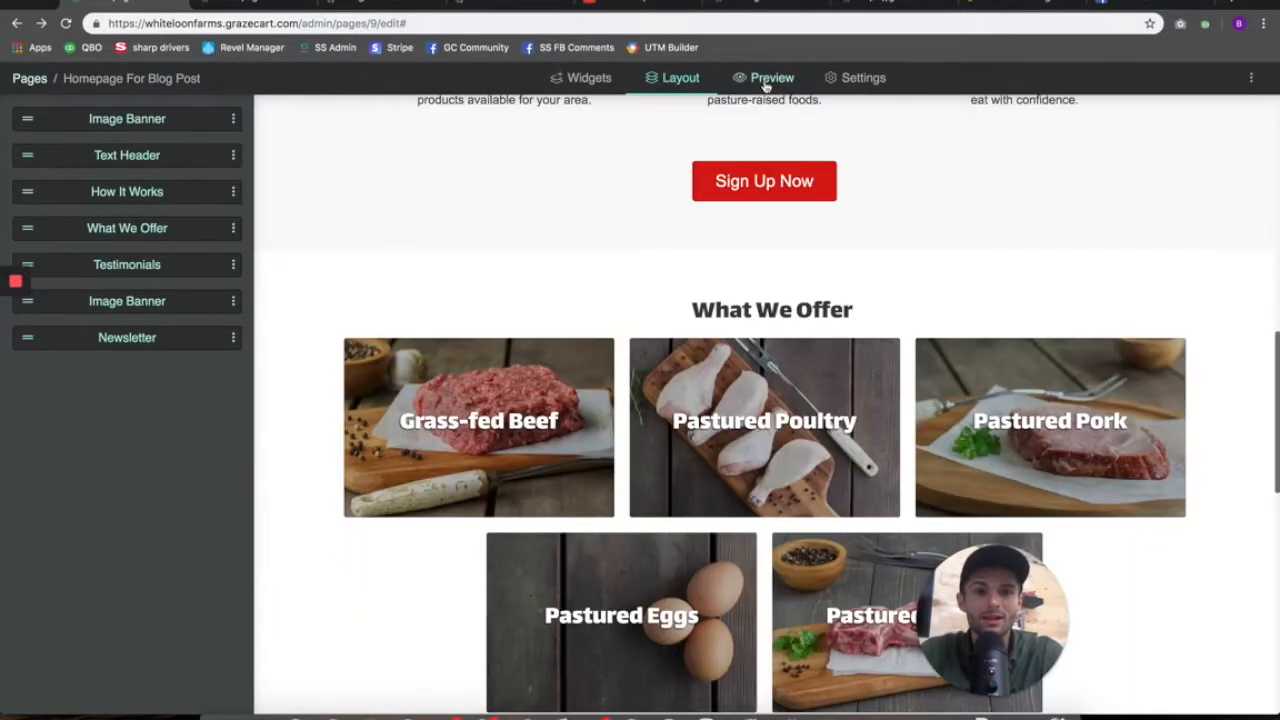
- Open the live site at whiteloonfarms.grazecart.com and review the homepage from the banner down to the steak guide sign-up
{"action": "left_click", "coordinate": [245, 10]}
{"action": "type", "text": "white"}
{"action": "key", "text": "Return"}
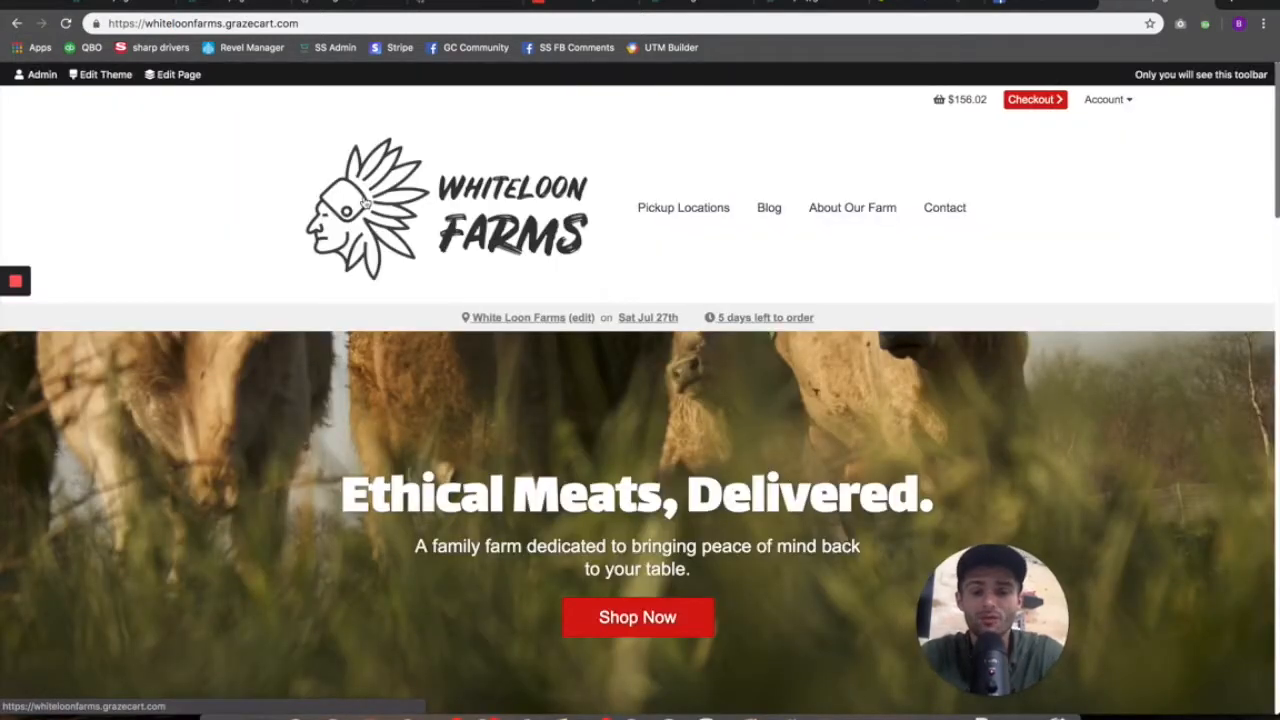
{"action": "scroll", "coordinate": [445, 335], "scroll_direction": "down", "scroll_amount": 1}
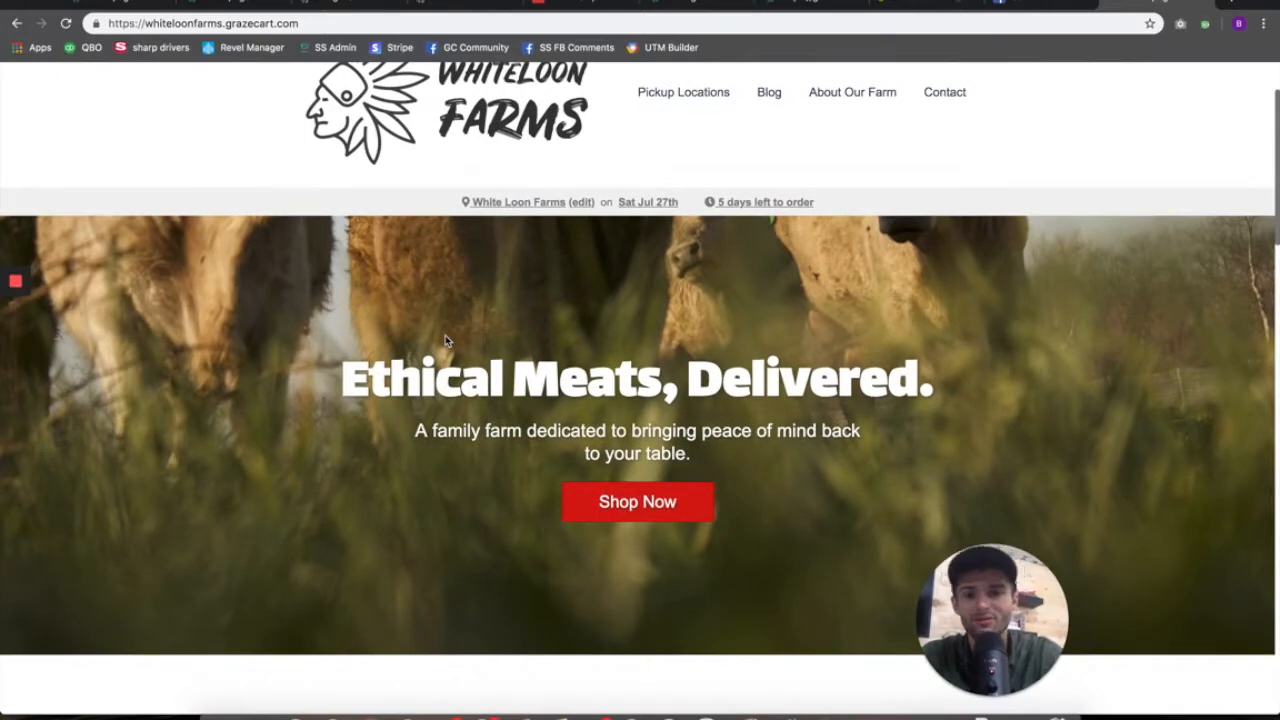
{"action": "scroll", "coordinate": [445, 335], "scroll_direction": "up", "scroll_amount": 1}
{"action": "scroll", "coordinate": [445, 335], "scroll_direction": "down", "scroll_amount": 2}
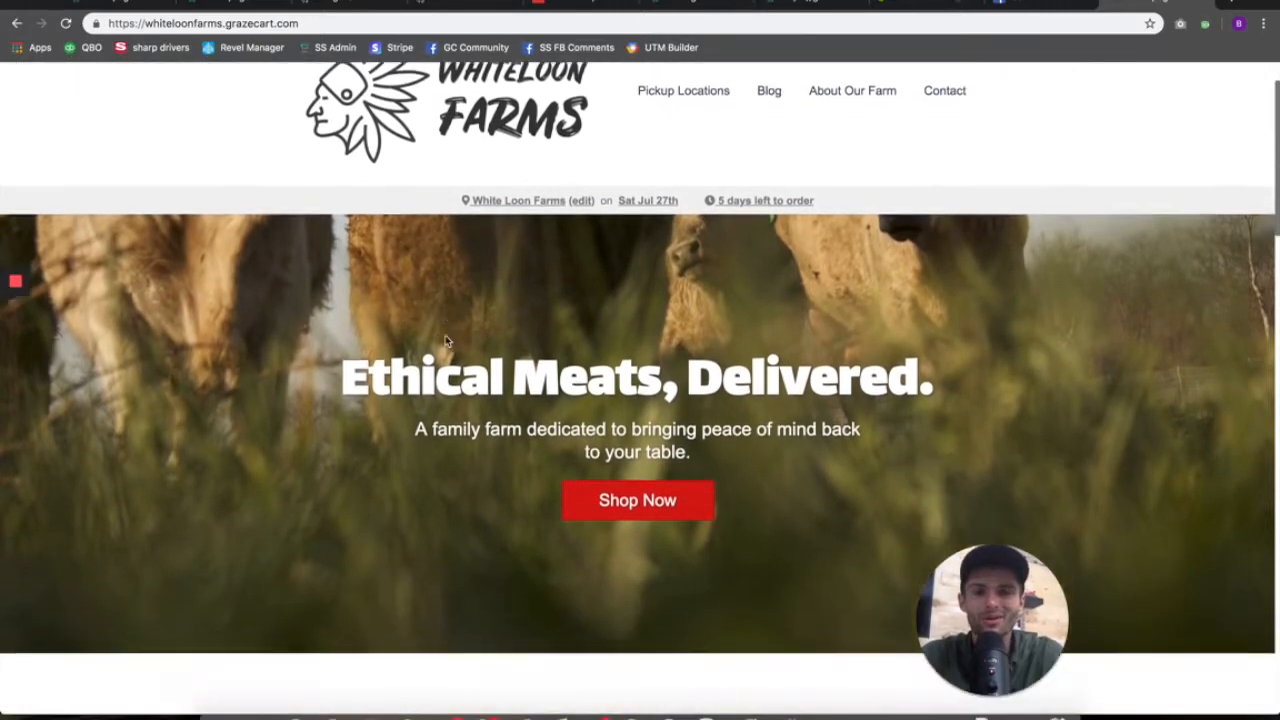
{"action": "scroll", "coordinate": [445, 335], "scroll_direction": "down", "scroll_amount": 1}
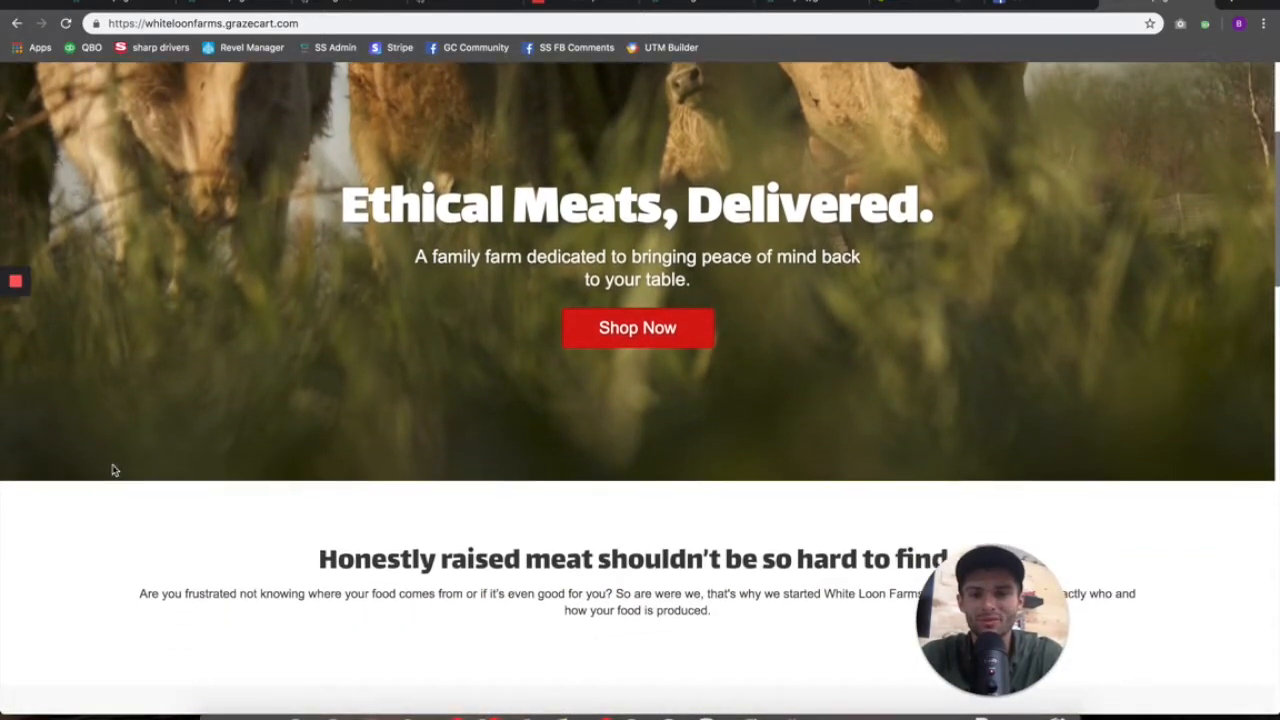
{"action": "scroll", "coordinate": [113, 470], "scroll_direction": "down", "scroll_amount": 3}
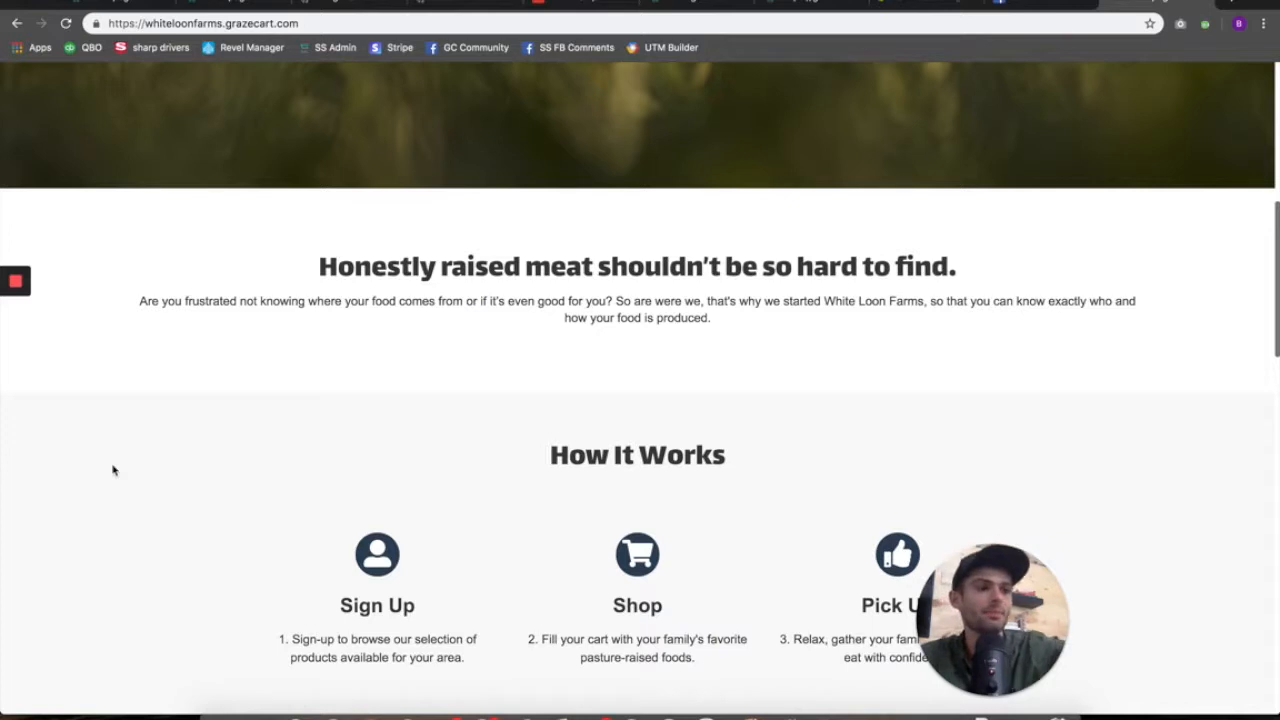
{"action": "scroll", "coordinate": [113, 470], "scroll_direction": "down", "scroll_amount": 3}
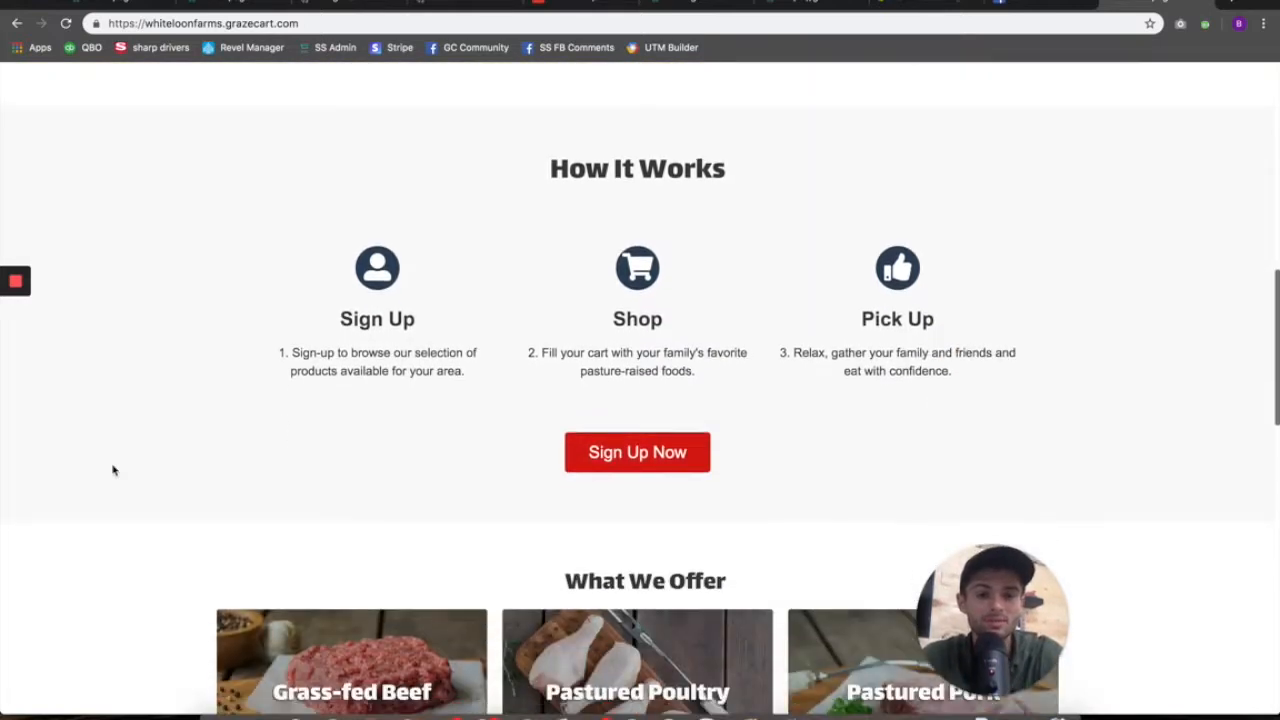
{"action": "scroll", "coordinate": [113, 470], "scroll_direction": "down", "scroll_amount": 4}
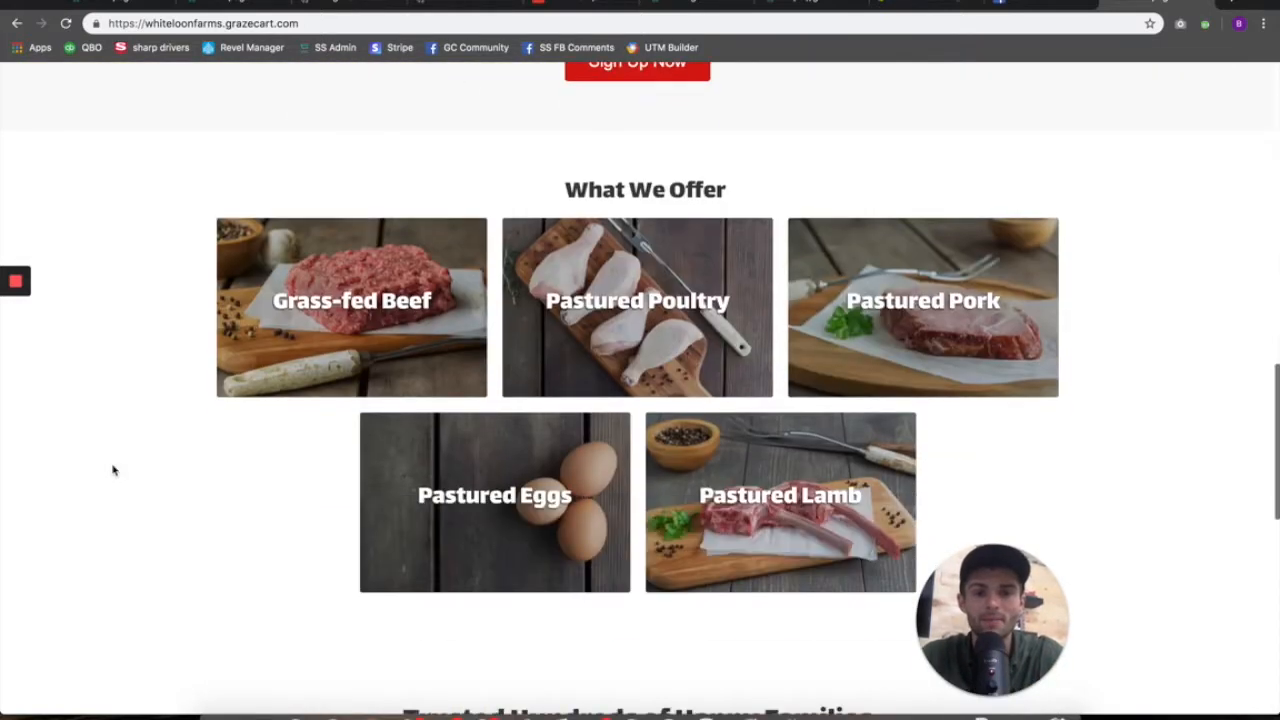
{"action": "scroll", "coordinate": [113, 470], "scroll_direction": "down", "scroll_amount": 1}
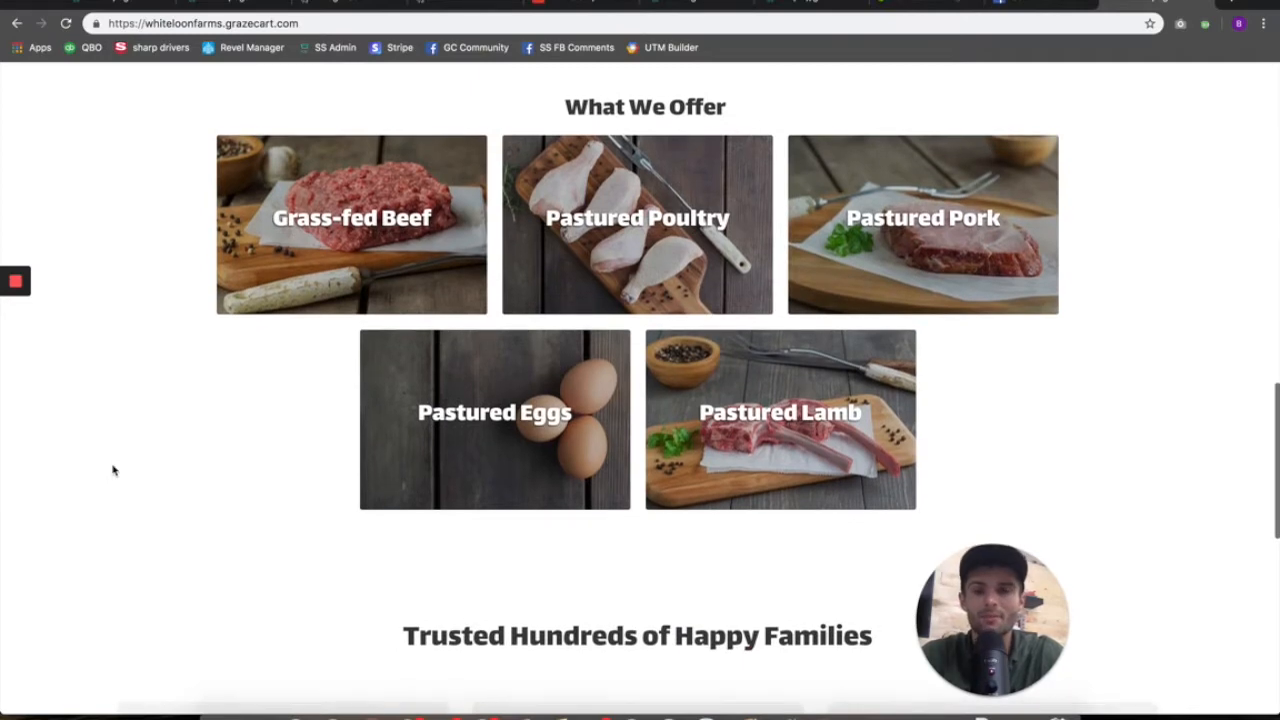
{"action": "scroll", "coordinate": [113, 470], "scroll_direction": "down", "scroll_amount": 4}
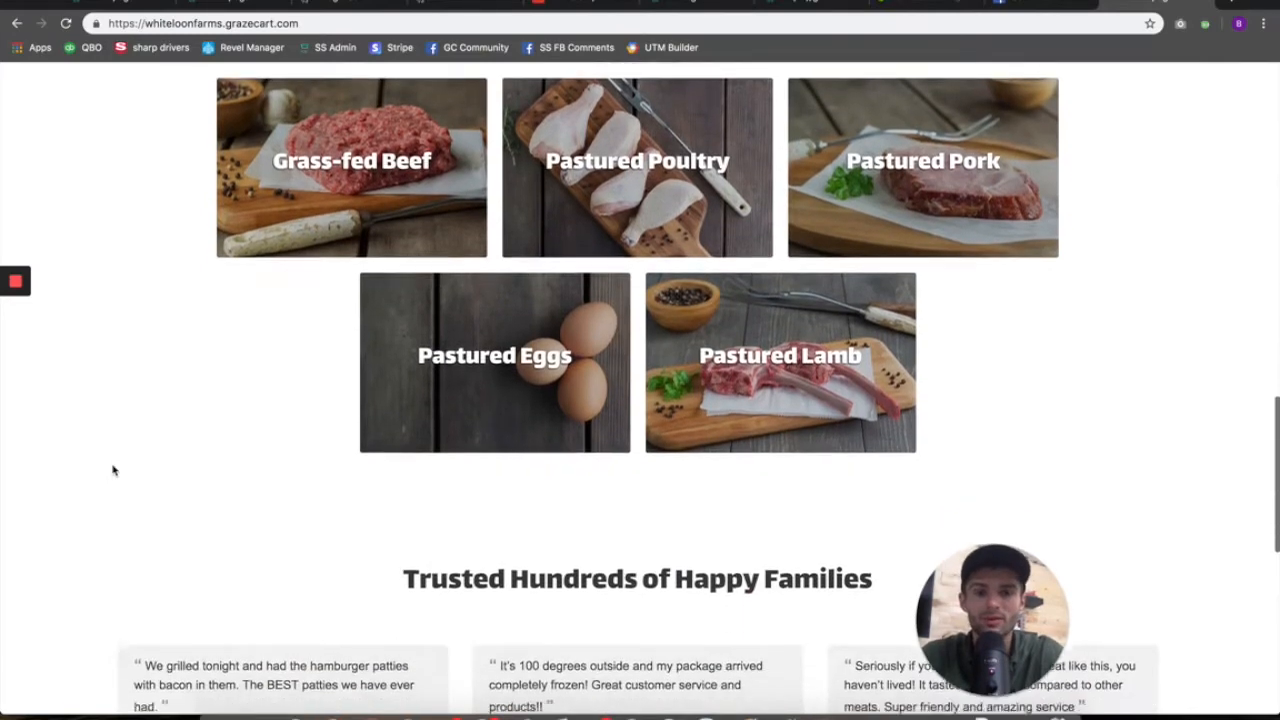
{"action": "scroll", "coordinate": [113, 470], "scroll_direction": "down", "scroll_amount": 2}
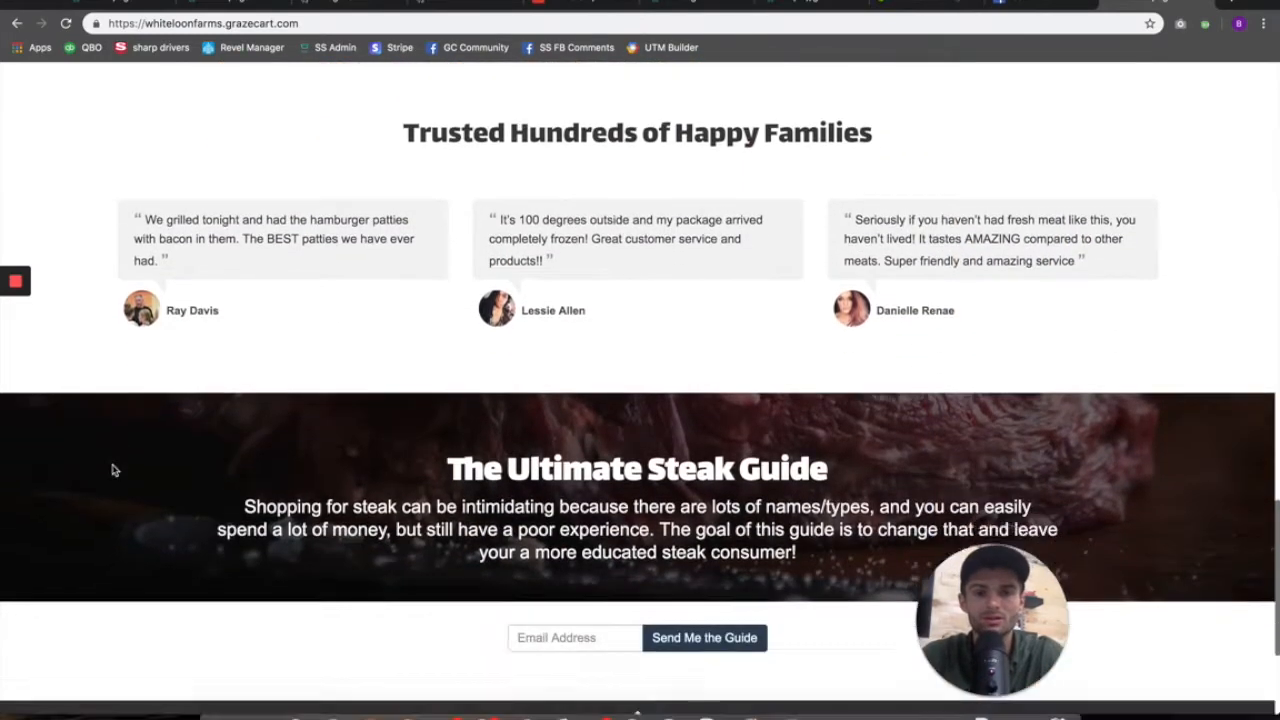
{"action": "scroll", "coordinate": [113, 470], "scroll_direction": "up", "scroll_amount": 14}
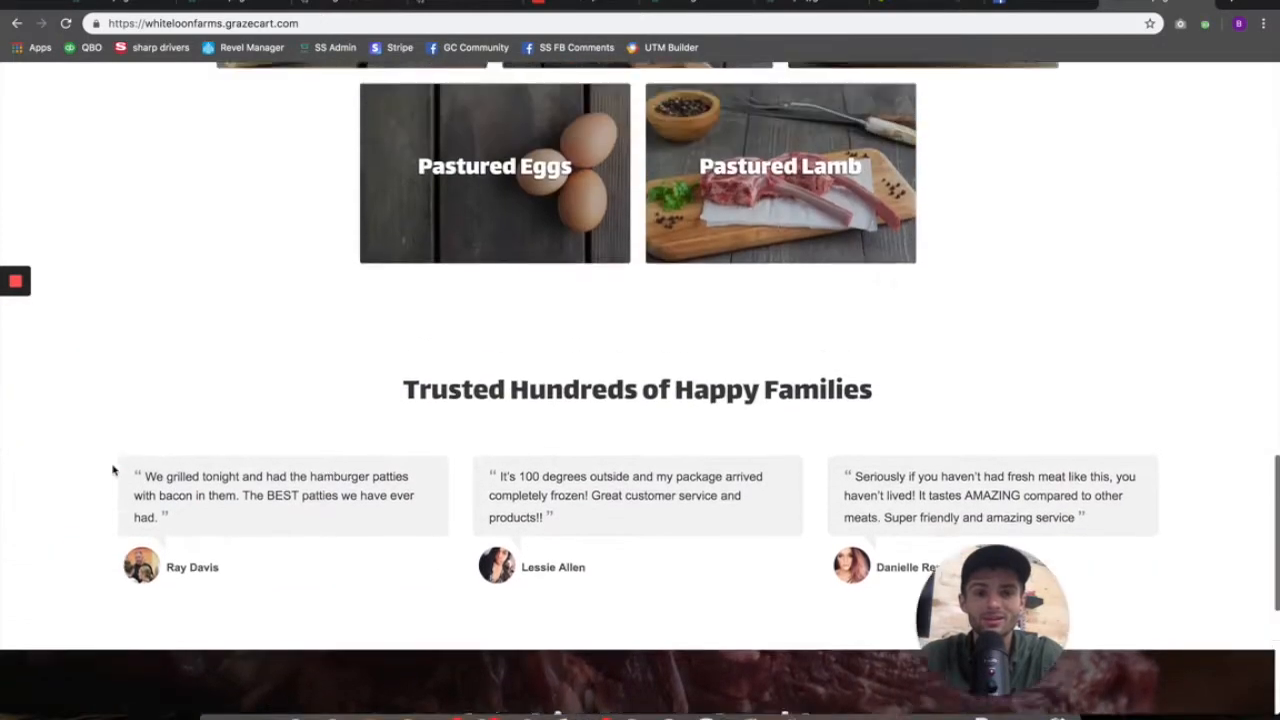
{"action": "scroll", "coordinate": [113, 470], "scroll_direction": "up", "scroll_amount": 8}
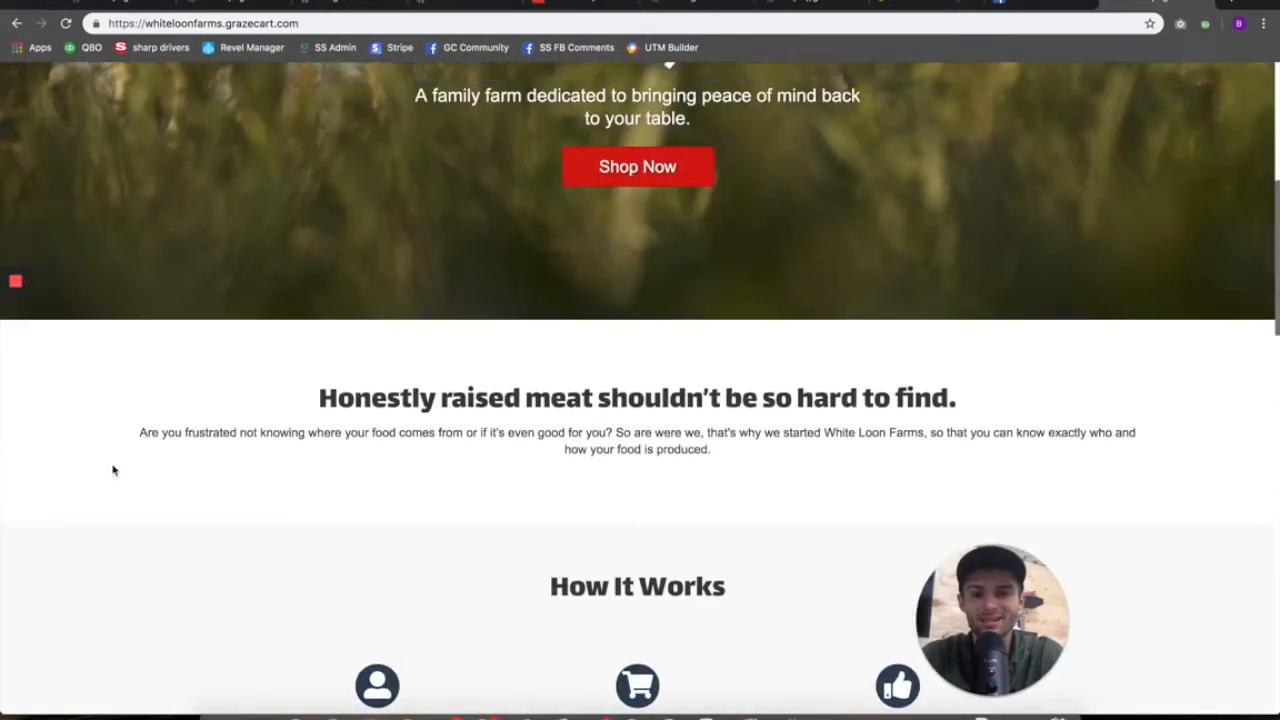